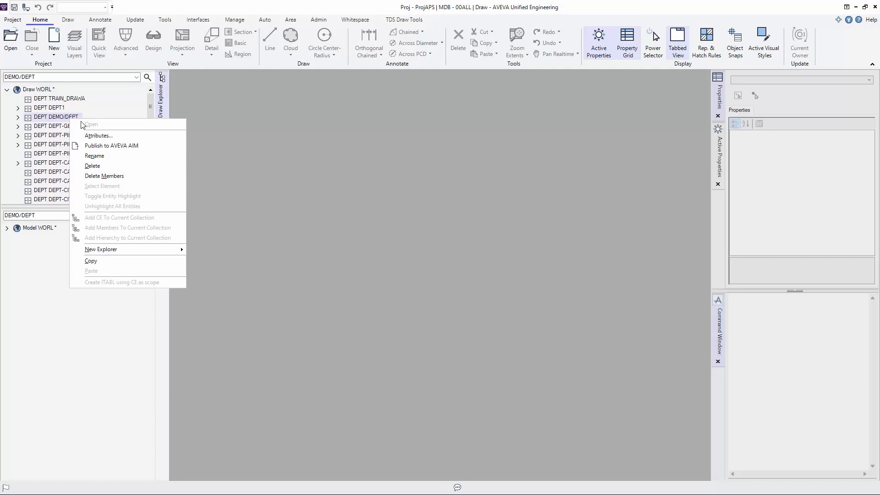
# - Open sheet DR1/S1 from drawing DR1 in registry DEMO/REGI under department DEMO/DEPT
pyautogui.click(63, 120)
pyautogui.doubleClick(62, 120)
pyautogui.doubleClick(67, 127)
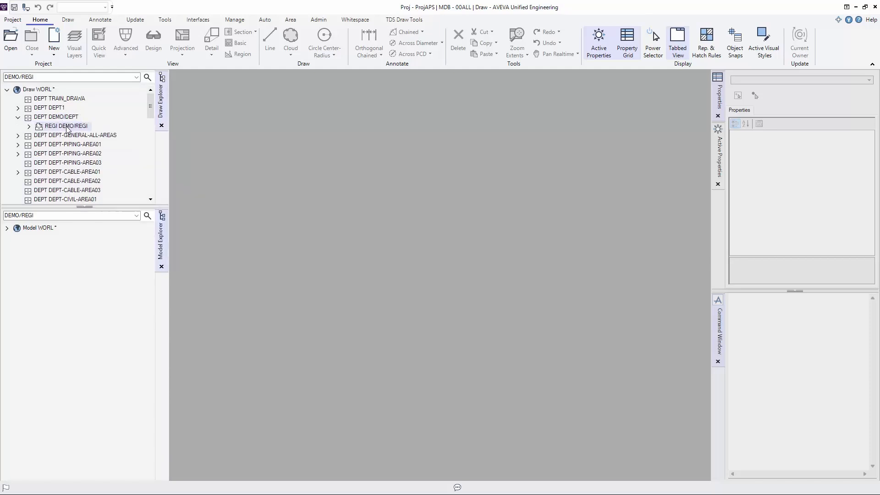
pyautogui.doubleClick(68, 135)
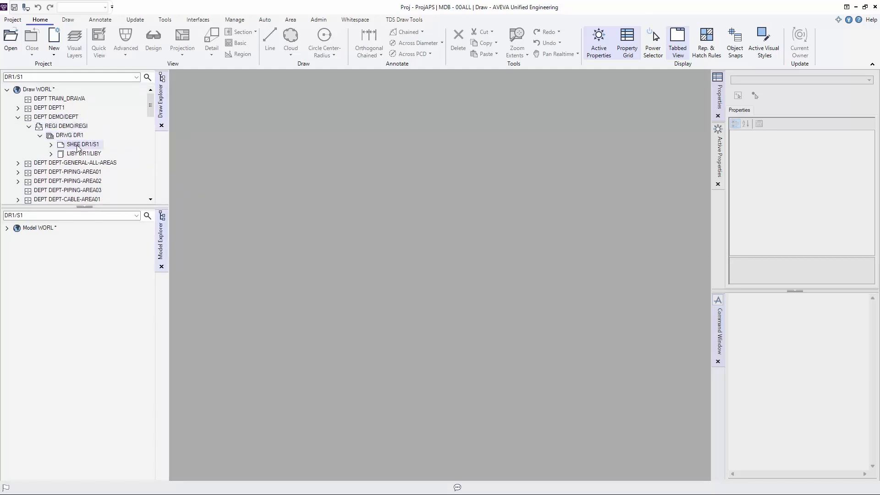
pyautogui.rightClick(77, 147)
pyautogui.click(94, 151)
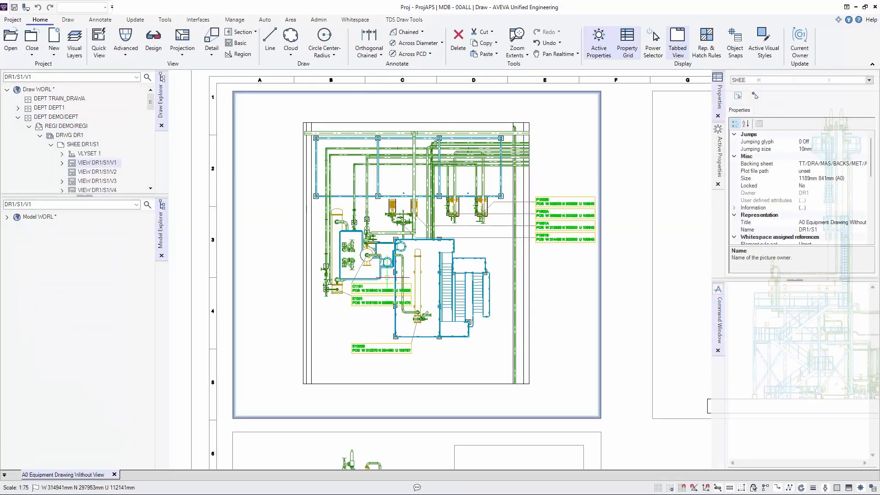
# - Make the plan view DR1/S1/V1 the current view of the sheet
pyautogui.scroll(3, 376, 275)
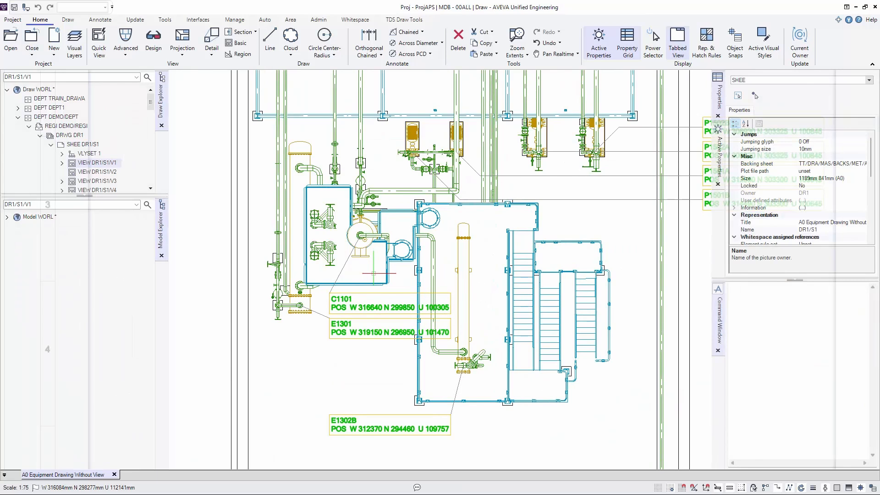
pyautogui.scroll(-3, 374, 273)
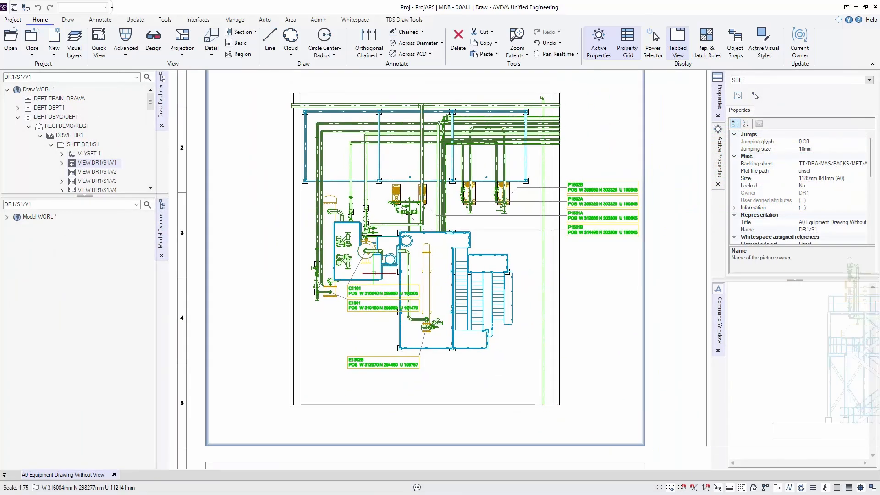
pyautogui.moveTo(386, 205); pyautogui.dragTo(391, 311, button='middle')
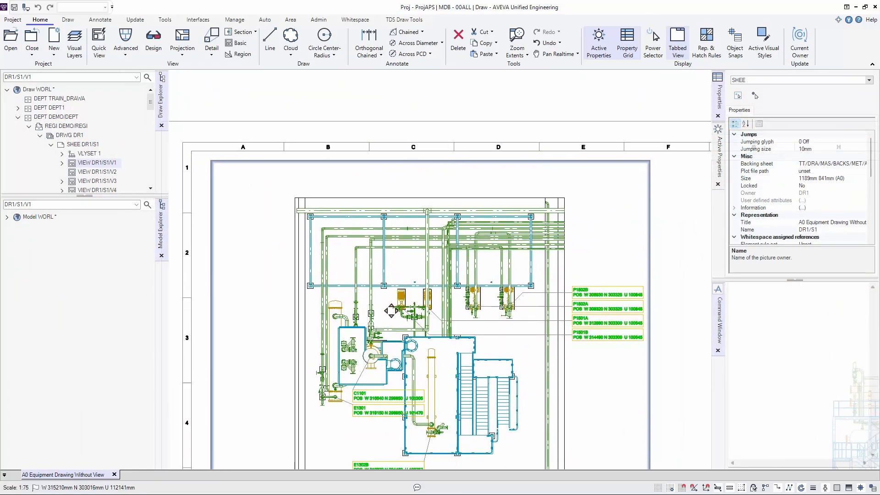
pyautogui.rightClick(551, 184)
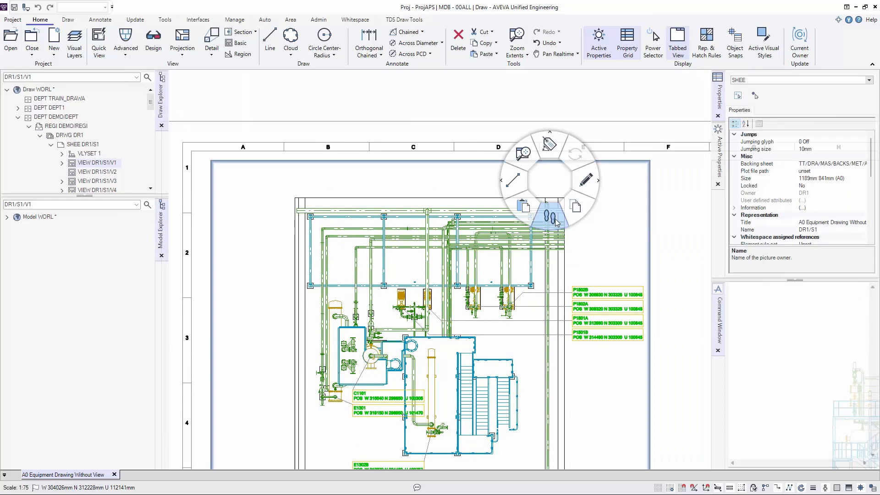
pyautogui.click(555, 221)
pyautogui.click(525, 250)
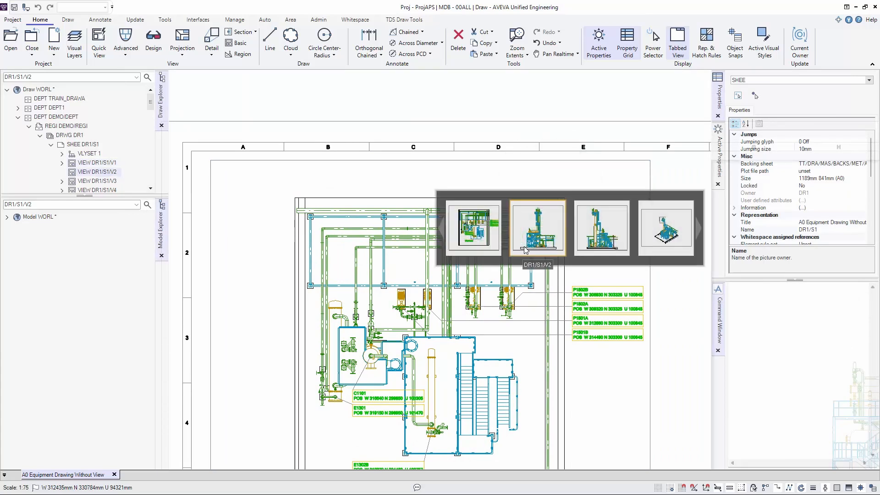
pyautogui.click(484, 239)
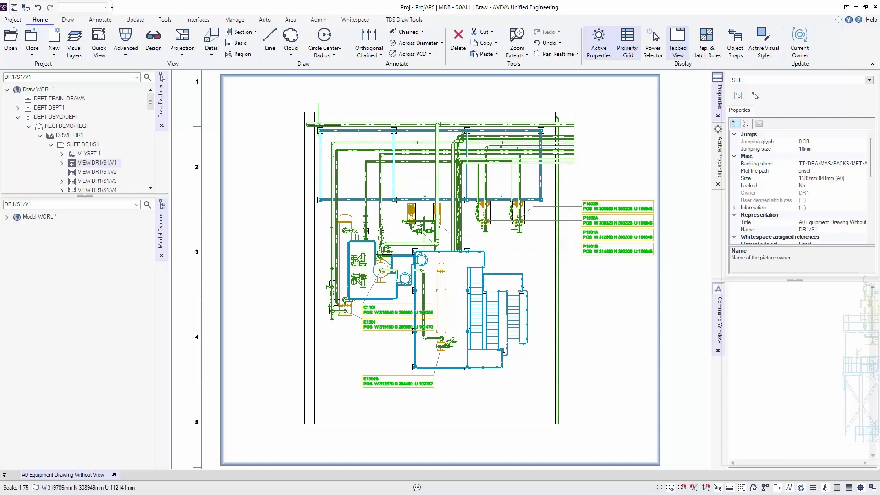
# - Start an Orthogonal Chained dimension from the plan's left boundary to the first structural column, placing the dimension line just above the plan
pyautogui.click(99, 20)
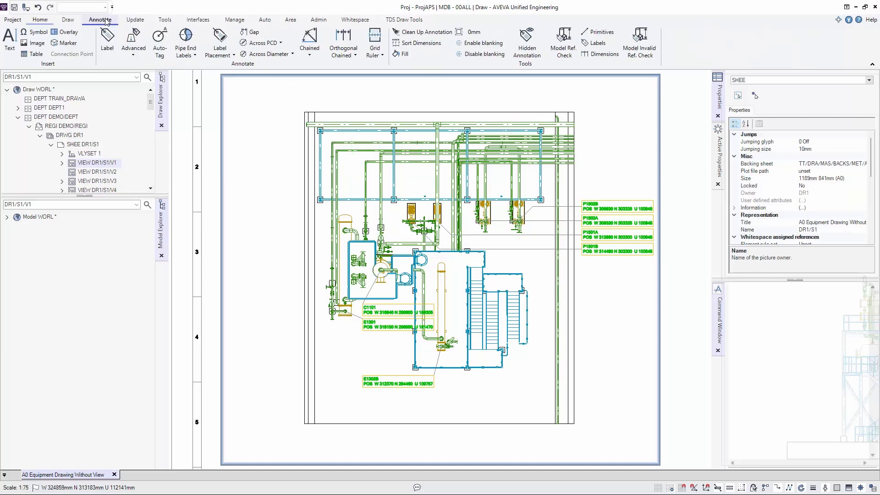
pyautogui.click(40, 19)
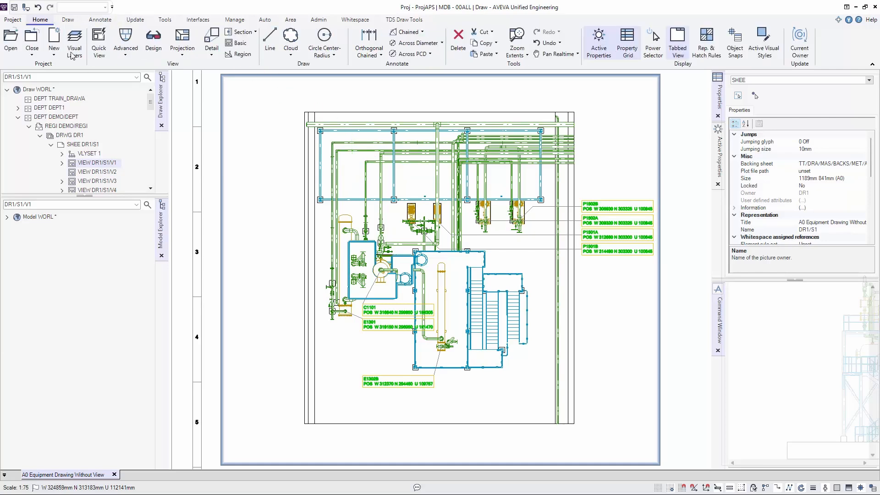
pyautogui.click(381, 55)
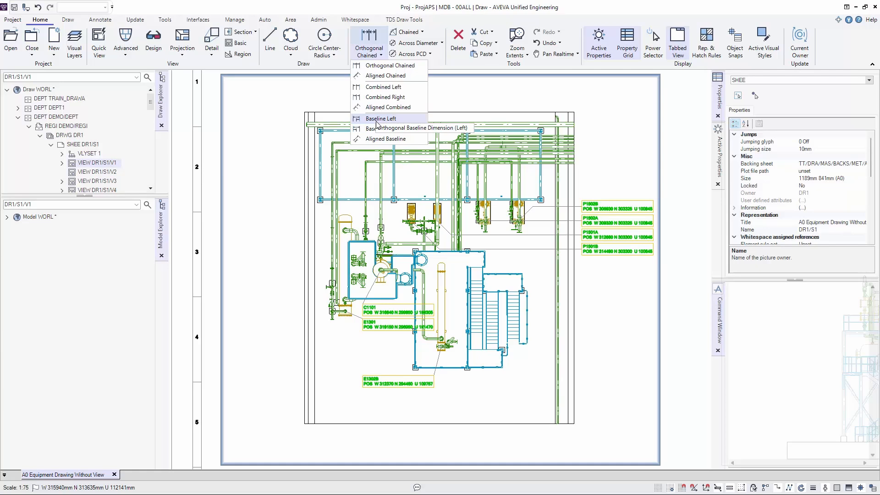
pyautogui.click(387, 66)
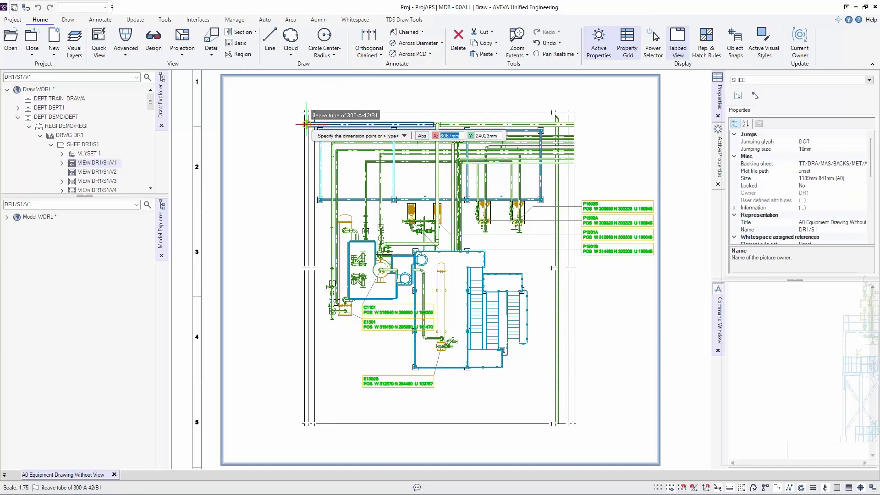
pyautogui.click(314, 112)
pyautogui.click(319, 143)
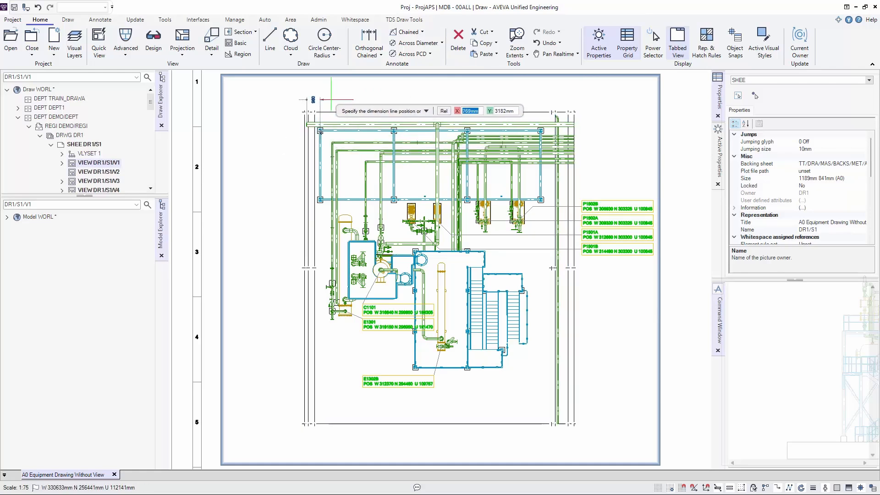
pyautogui.click(328, 93)
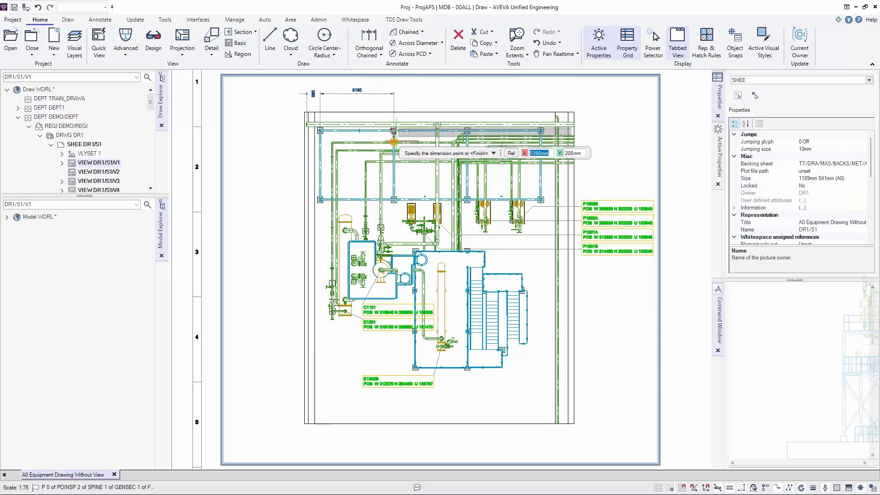
# - Extend the chained dimension through the second, third and fourth columns to the plan's right boundary and finish it
pyautogui.scroll(3, 393, 130)
pyautogui.click(393, 136)
pyautogui.scroll(-3, 392, 136)
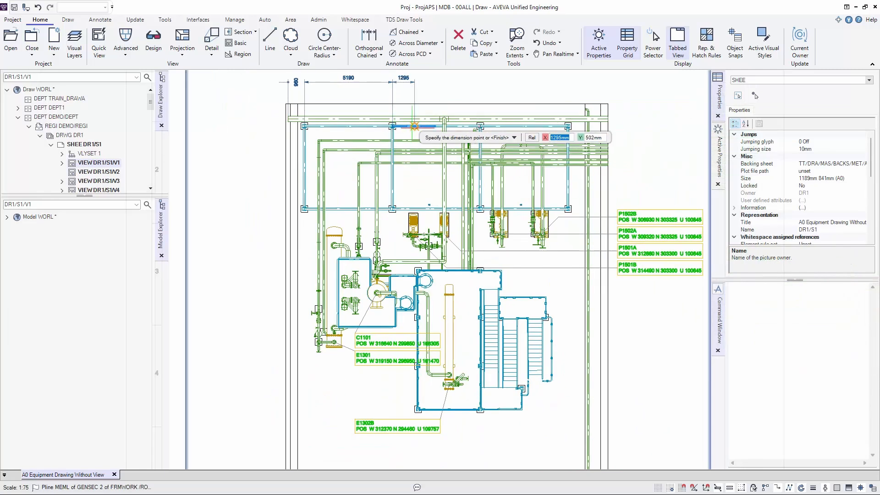
pyautogui.moveTo(414, 129); pyautogui.dragTo(387, 201, button='middle')
pyautogui.scroll(1, 389, 201)
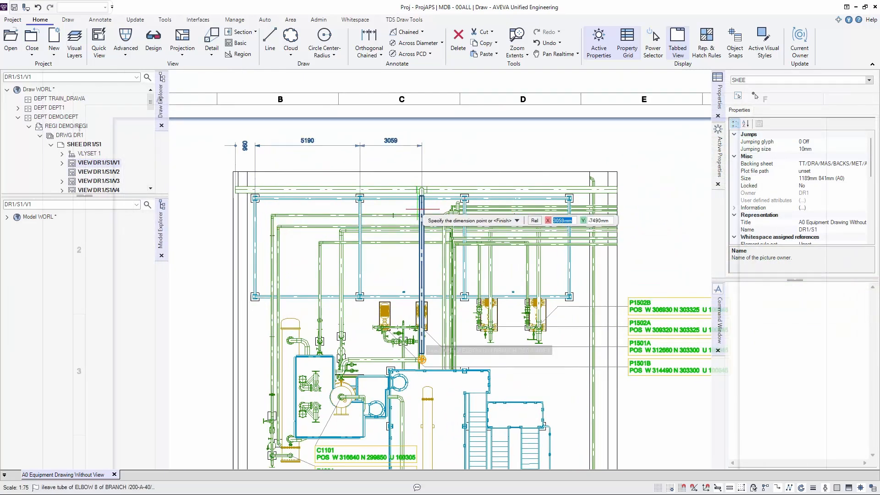
pyautogui.click(463, 207)
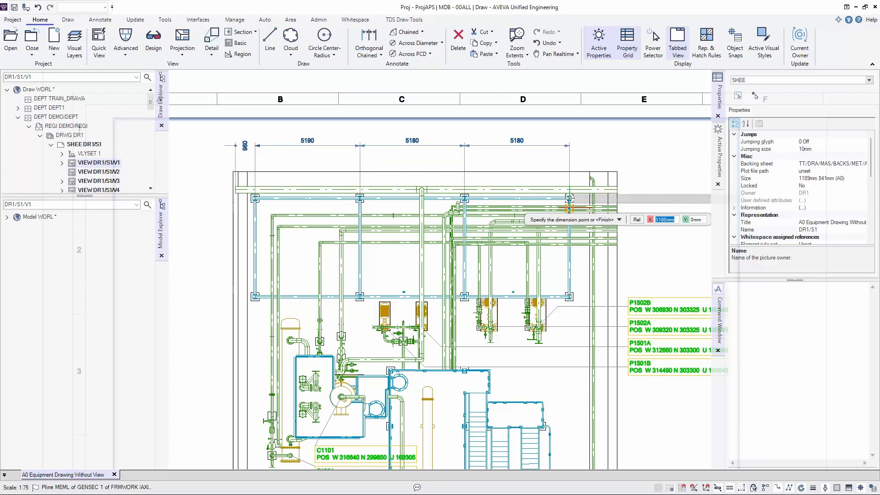
pyautogui.click(569, 199)
pyautogui.click(617, 172)
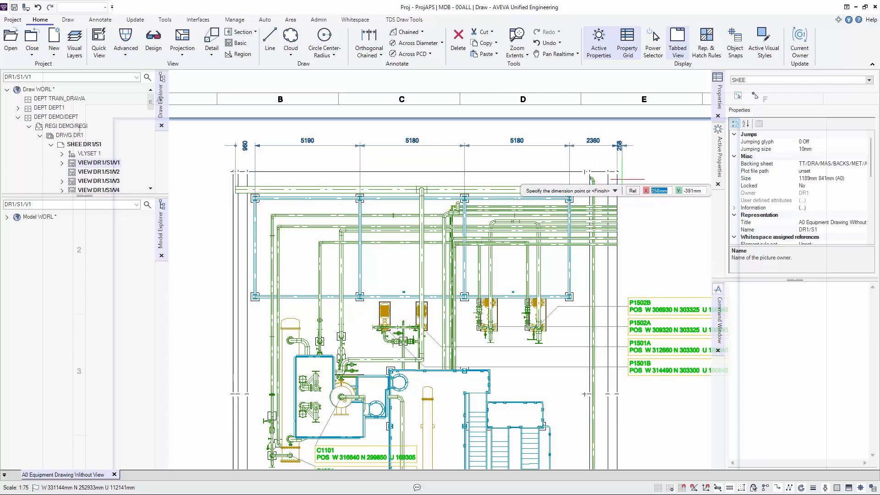
pyautogui.press('Escape')
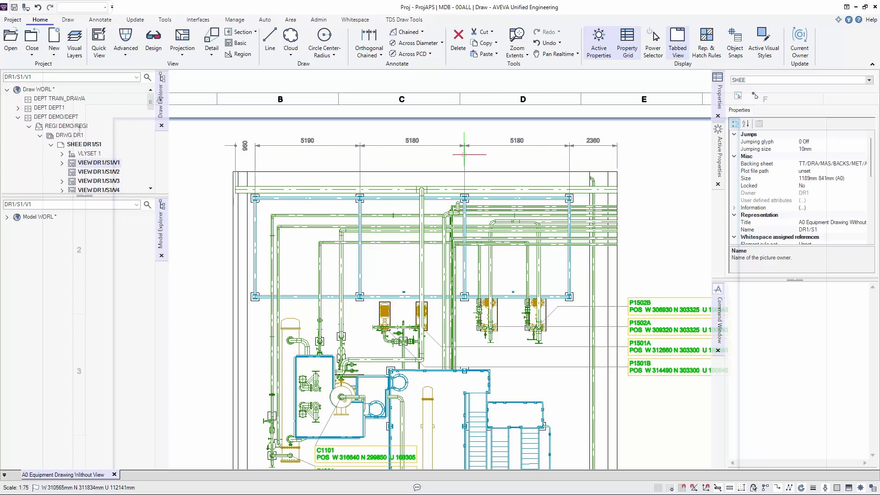
# - Start a Combined Left dimension with the square-marker snap on the existing chain's first two points, placing its line above that chain
pyautogui.moveTo(492, 164); pyautogui.dragTo(502, 237, button='middle')
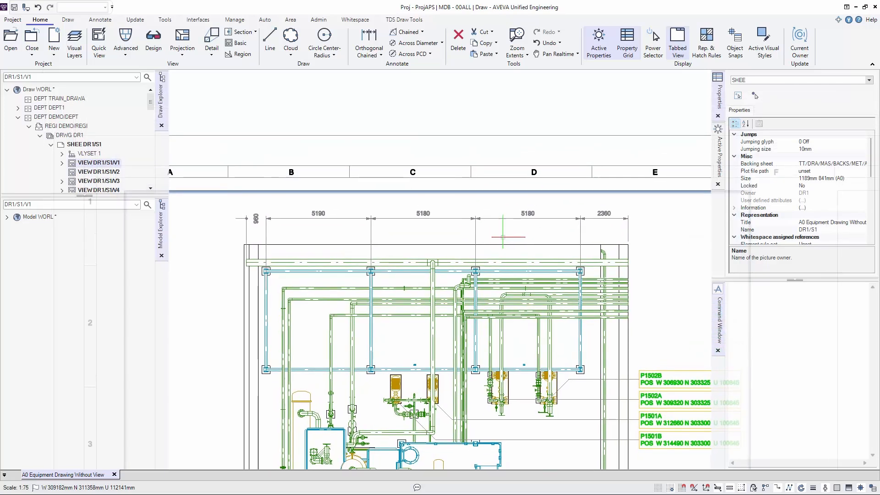
pyautogui.click(369, 52)
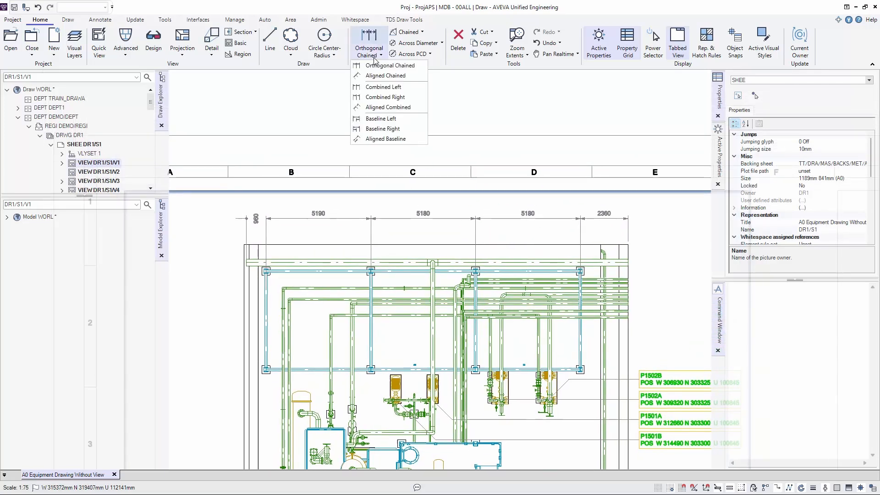
pyautogui.click(382, 87)
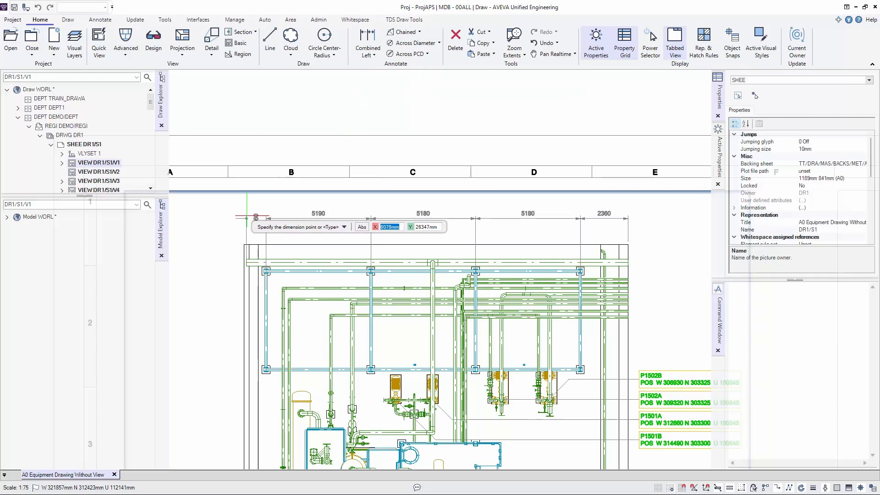
pyautogui.rightClick(246, 218)
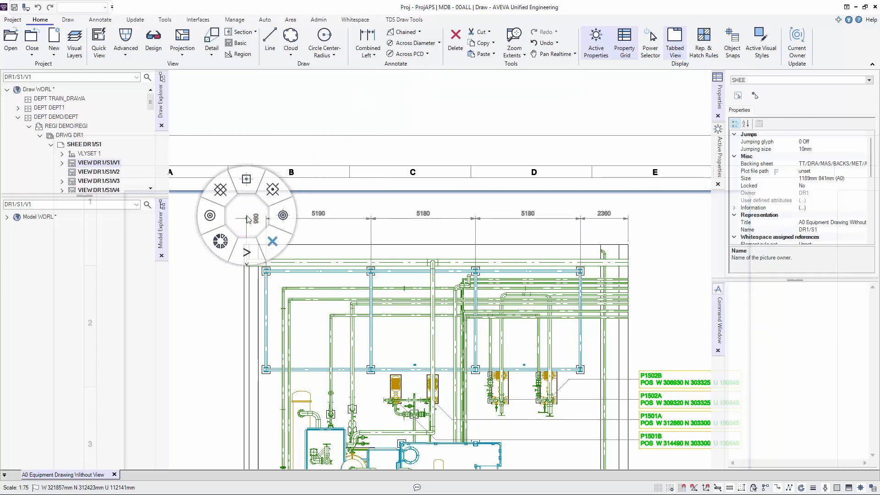
pyautogui.click(246, 252)
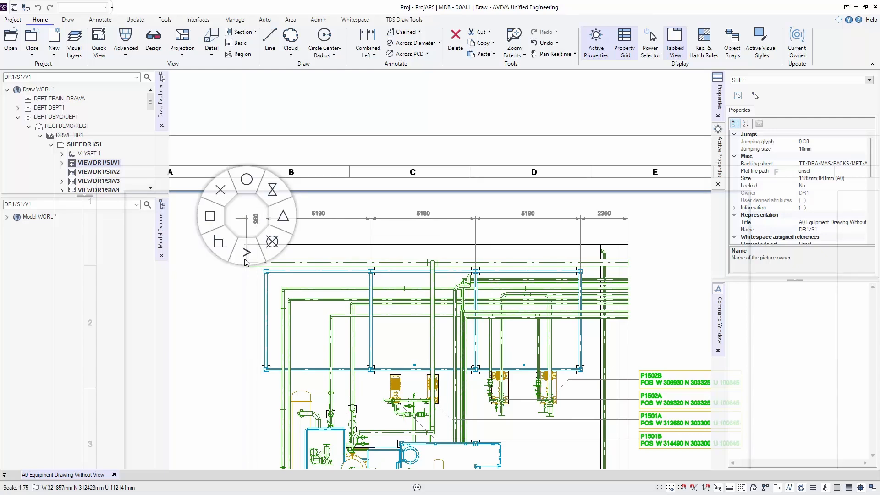
pyautogui.click(210, 222)
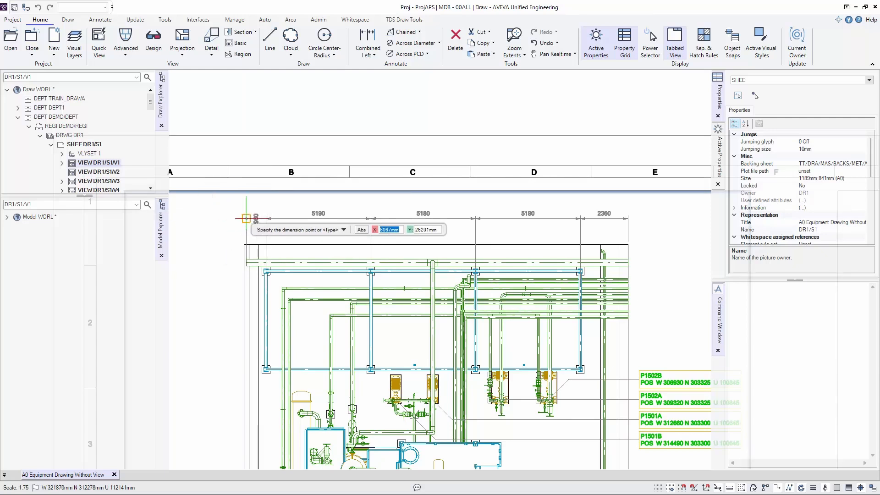
pyautogui.click(246, 216)
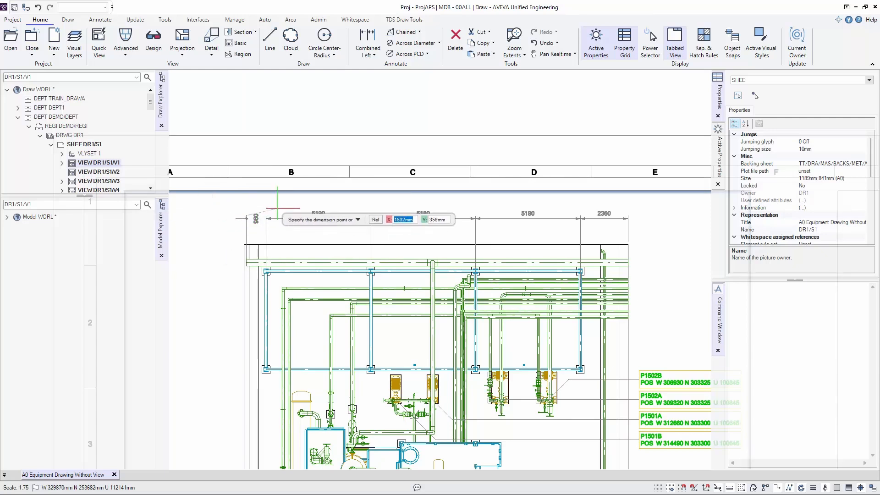
pyautogui.click(266, 216)
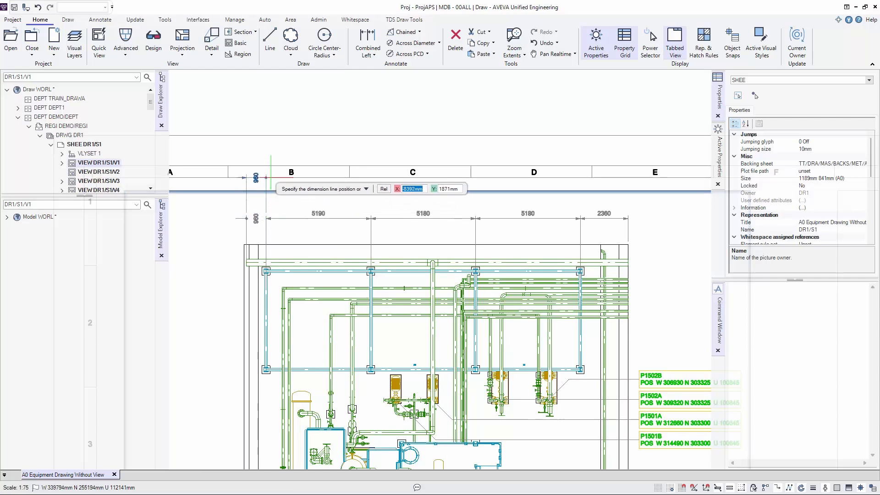
pyautogui.click(268, 172)
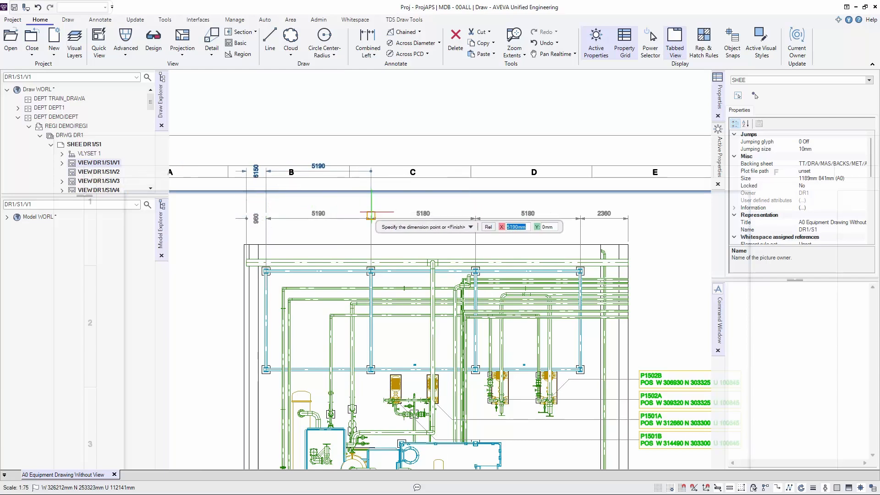
# - Add the remaining points of the existing chain to the Combined Left dimension, ending at the plan's right boundary, and finish it
pyautogui.click(371, 215)
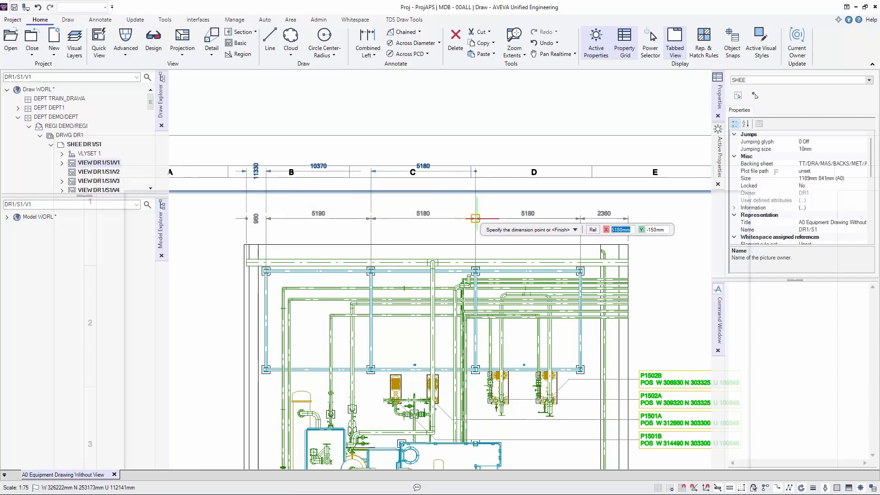
pyautogui.click(475, 215)
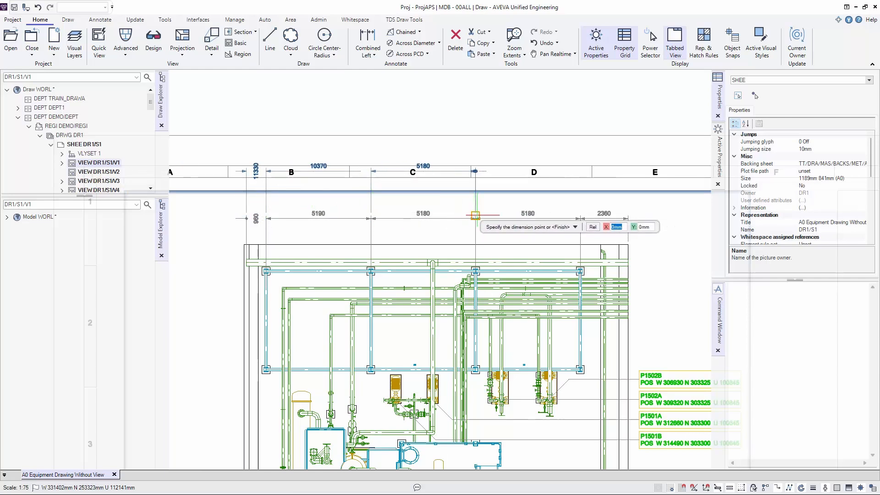
pyautogui.click(580, 218)
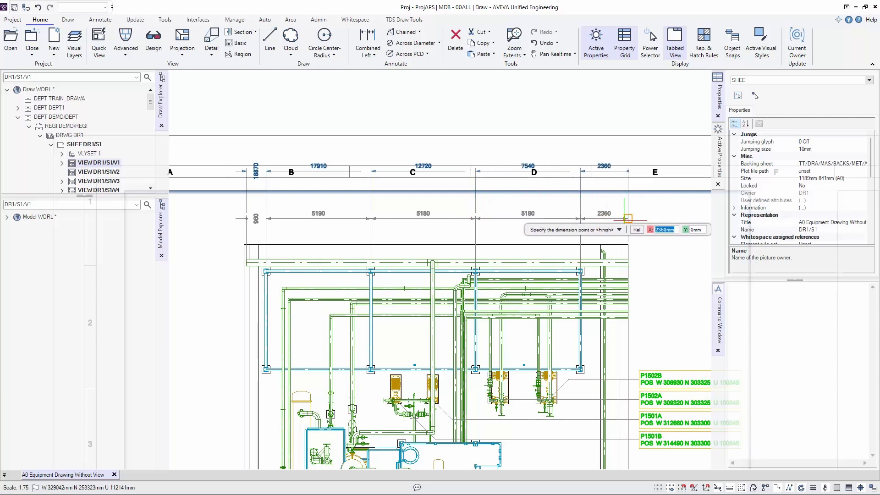
pyautogui.click(628, 218)
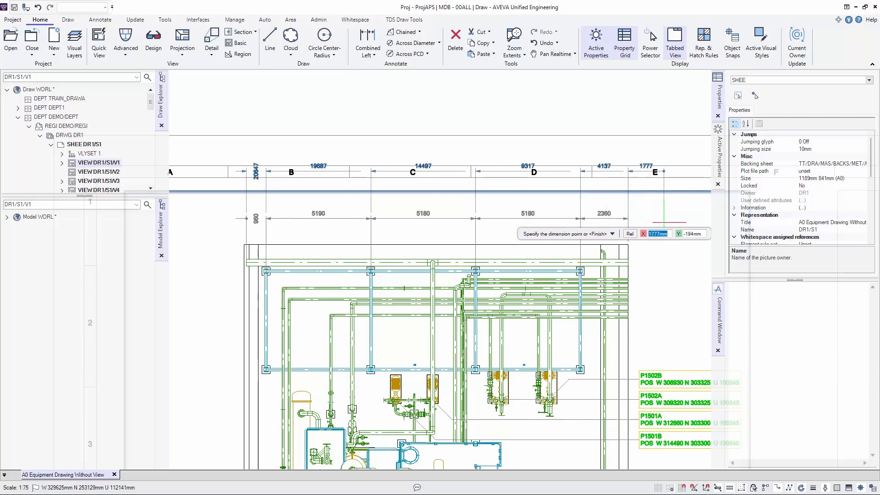
pyautogui.press('Escape')
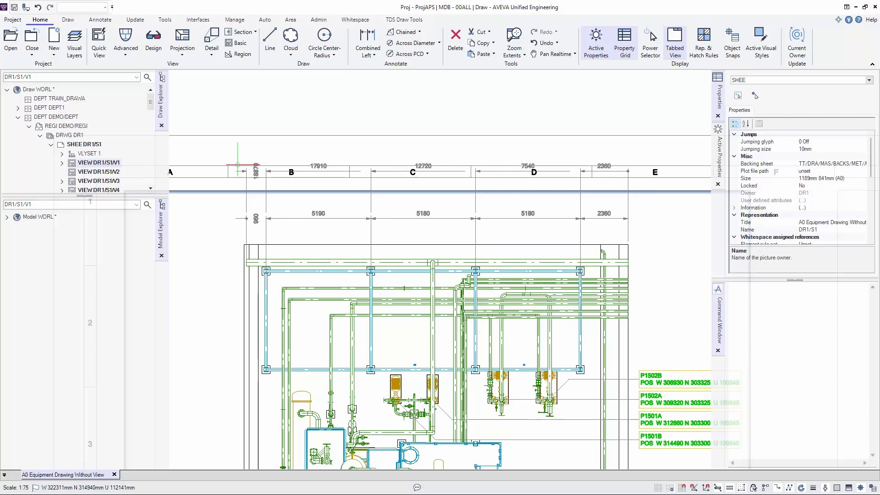
# - Start a Combined Right dimension with the square-marker snap on the existing dimension's first two points, placing its line above the Combined Left dimension
pyautogui.click(370, 54)
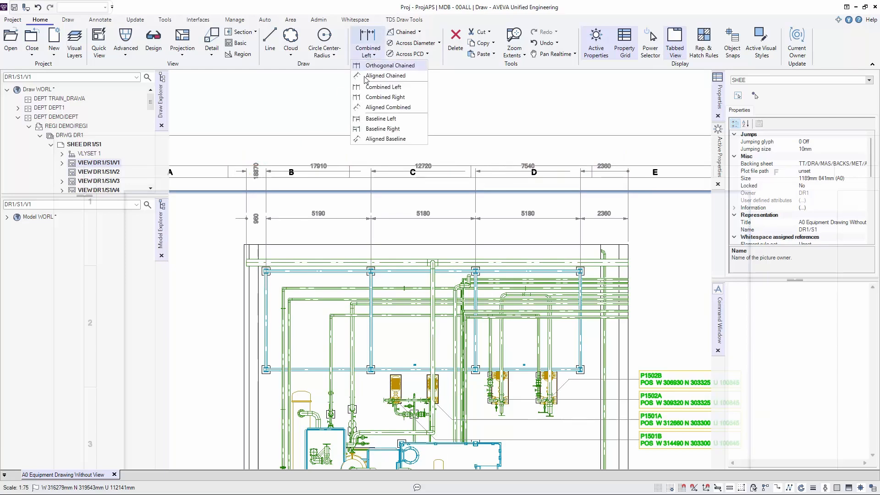
pyautogui.click(360, 98)
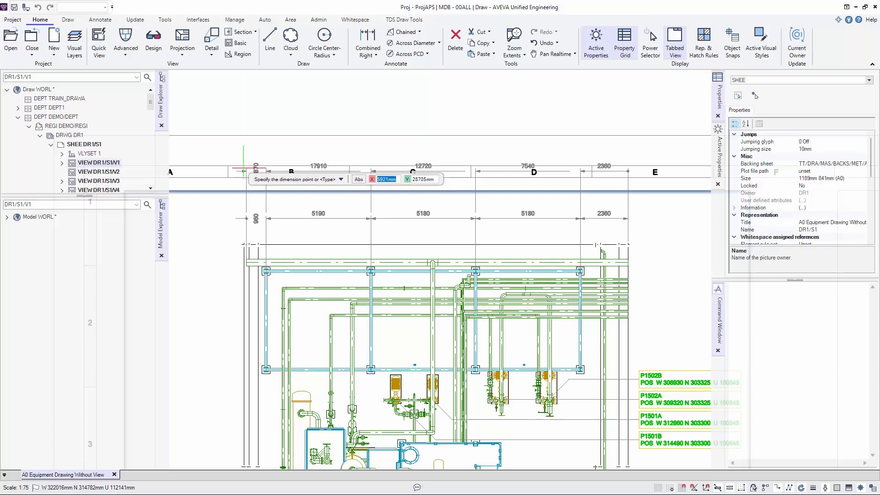
pyautogui.rightClick(244, 169)
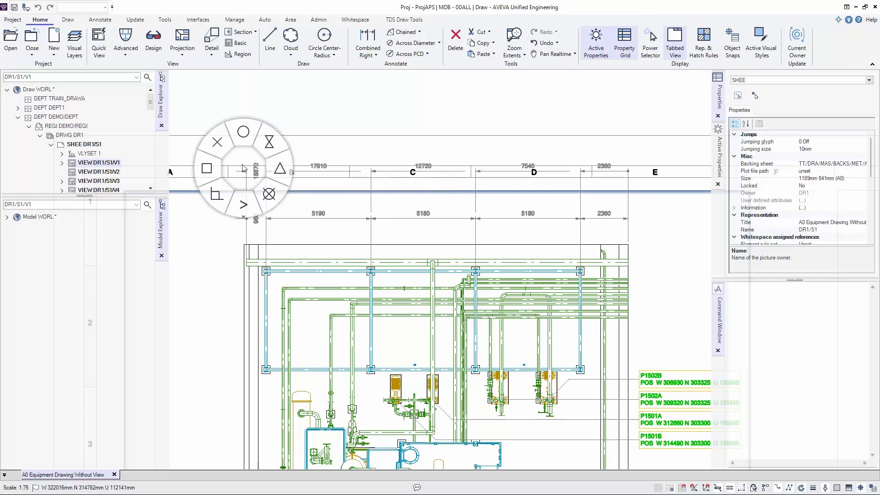
pyautogui.click(212, 168)
pyautogui.click(247, 168)
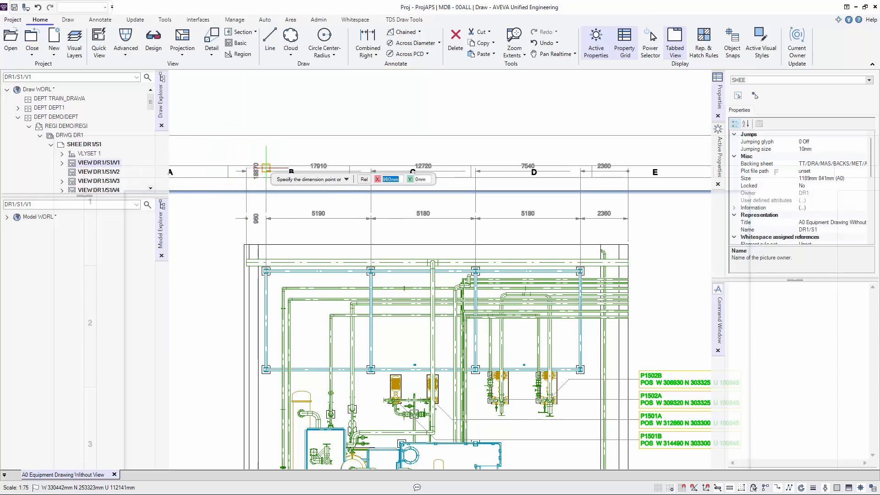
pyautogui.click(266, 168)
pyautogui.click(271, 129)
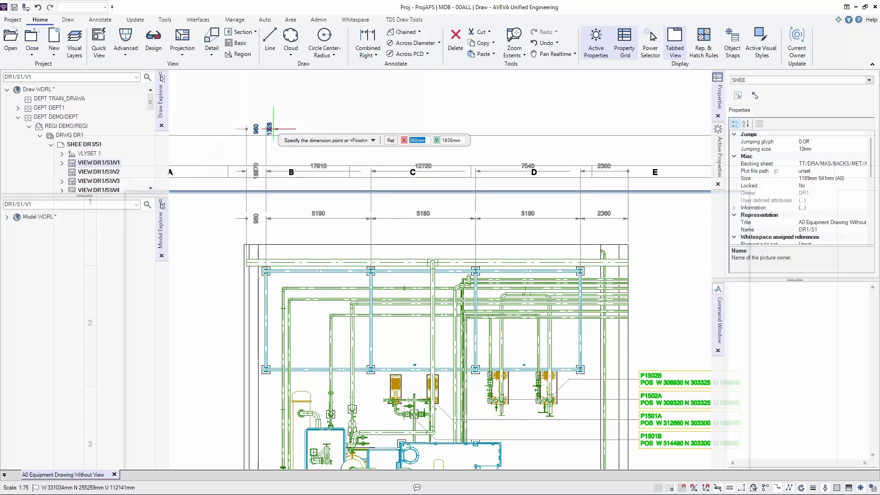
# - Add the remaining column points and the plan's right boundary to the Combined Right dimension and finish it
pyautogui.click(370, 168)
pyautogui.click(475, 169)
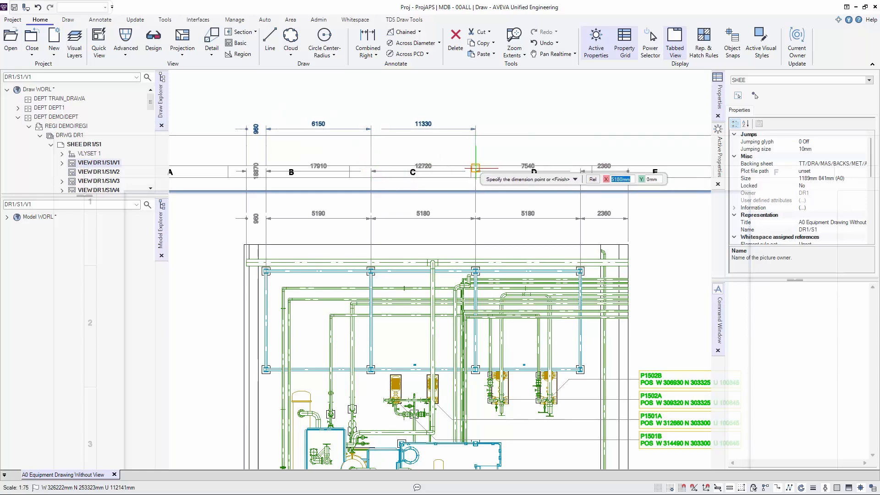
pyautogui.click(580, 169)
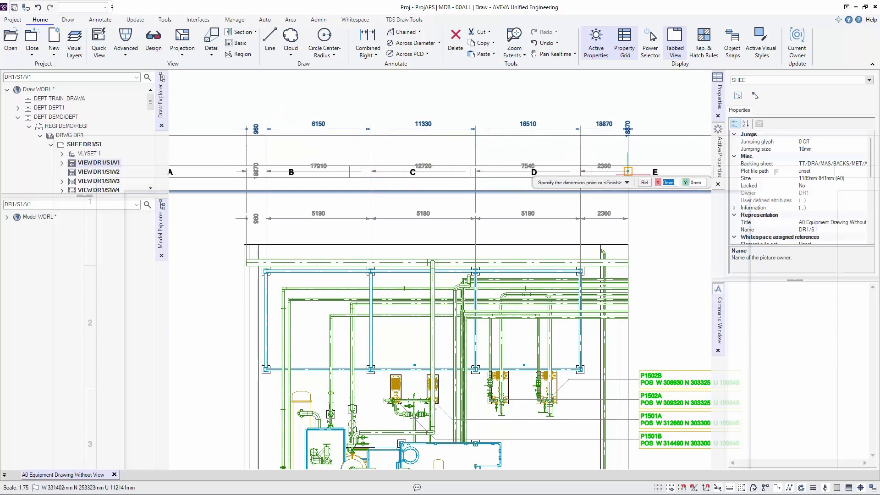
pyautogui.click(628, 168)
pyautogui.press('Return')
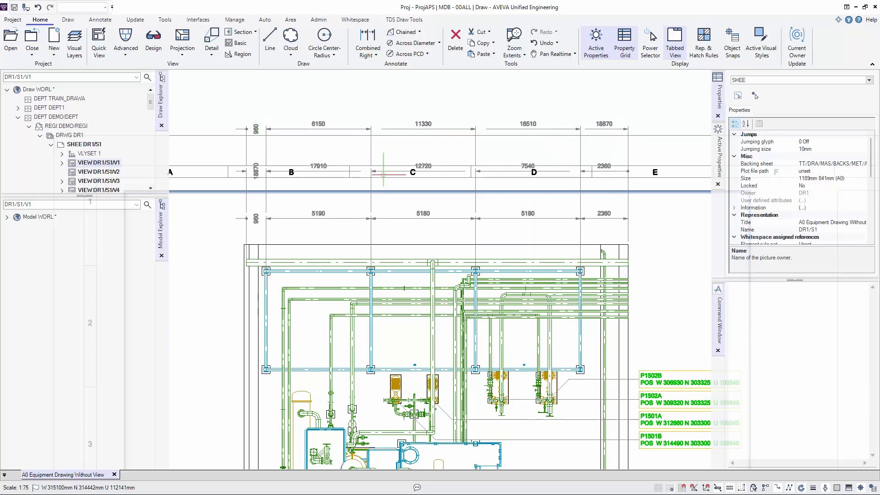
# - Start a Baseline Left dimension from the Combined Right dimension's first two points with the square-marker snap, placing its line above that dimension
pyautogui.scroll(-1, 383, 174)
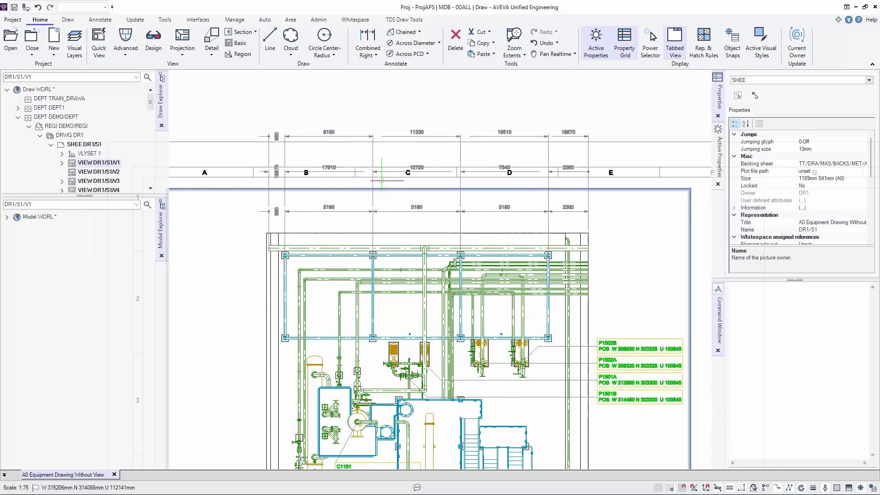
pyautogui.moveTo(387, 187); pyautogui.dragTo(382, 253, button='middle')
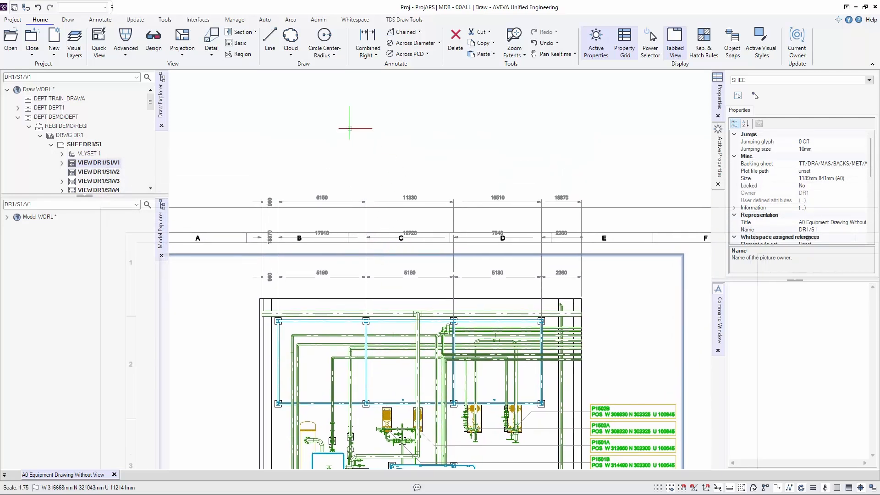
pyautogui.click(368, 54)
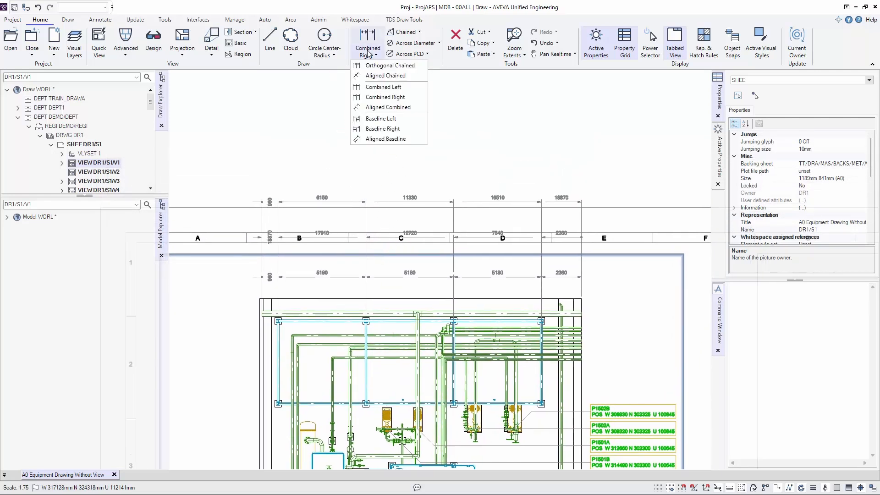
pyautogui.click(367, 119)
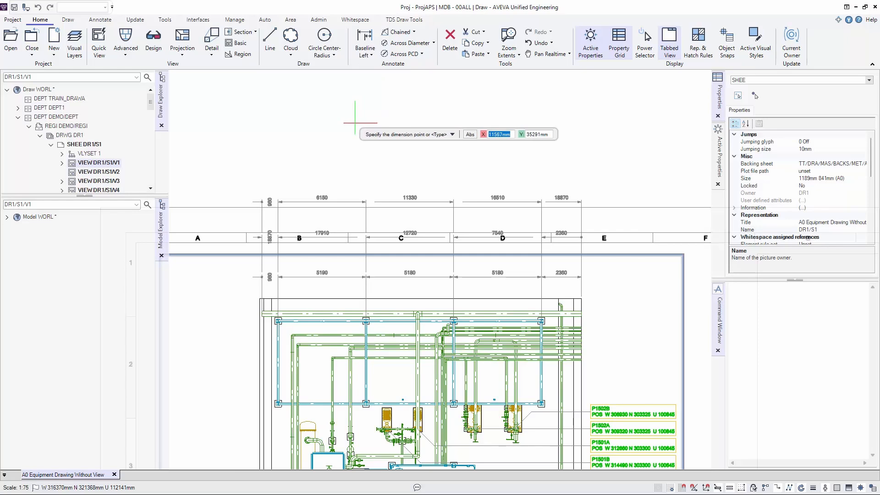
pyautogui.rightClick(354, 123)
pyautogui.click(312, 120)
pyautogui.click(310, 122)
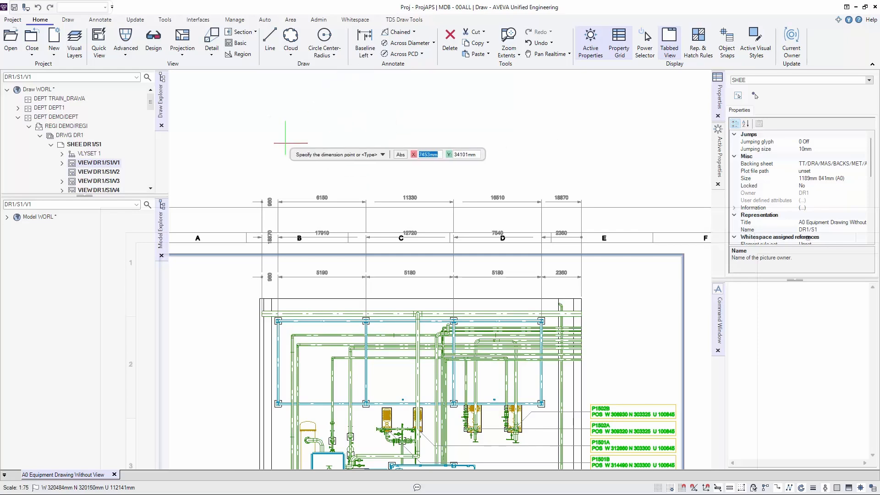
pyautogui.click(261, 200)
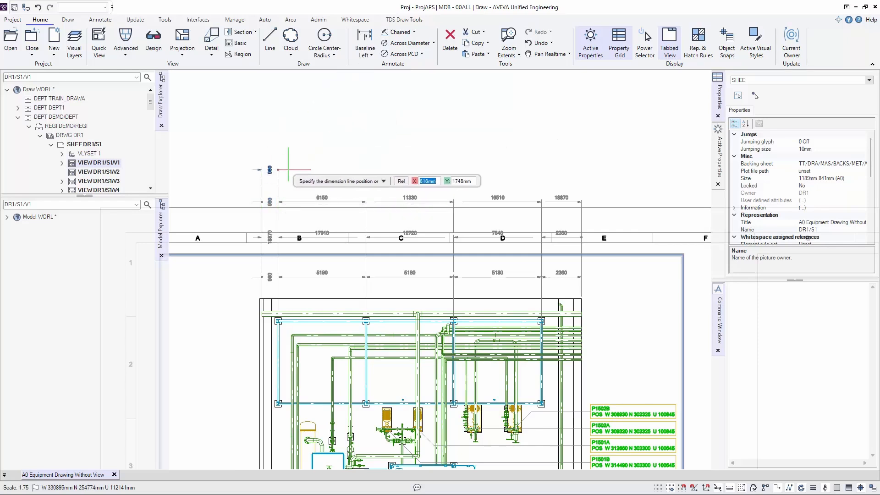
pyautogui.click(318, 159)
# - Extend the Baseline Left dimension through the remaining column points to the plan's right boundary and finish it
pyautogui.click(366, 199)
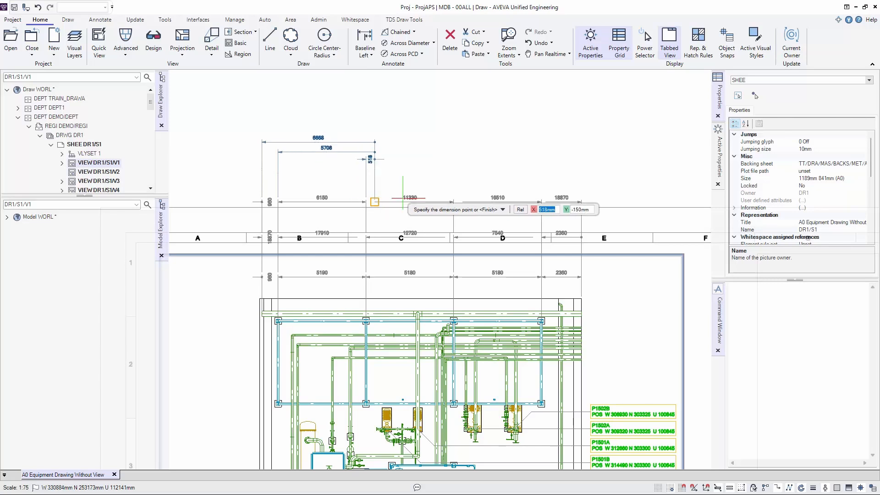
pyautogui.click(453, 200)
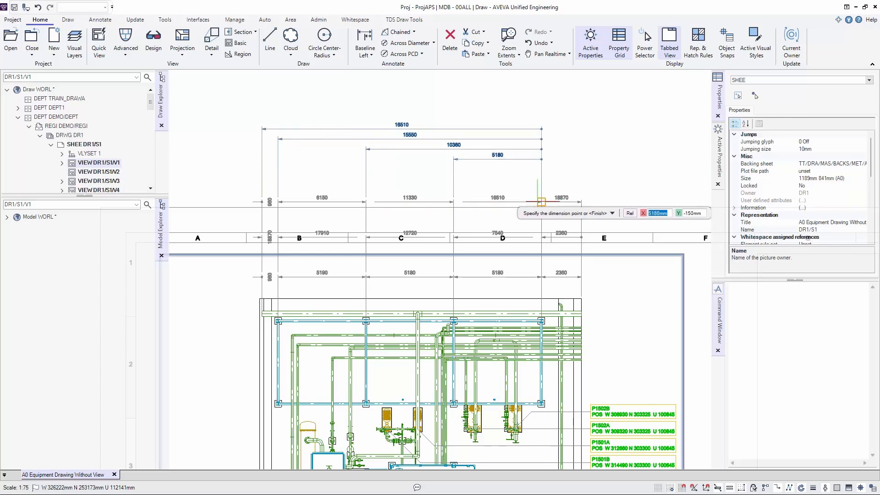
pyautogui.click(541, 200)
pyautogui.click(581, 200)
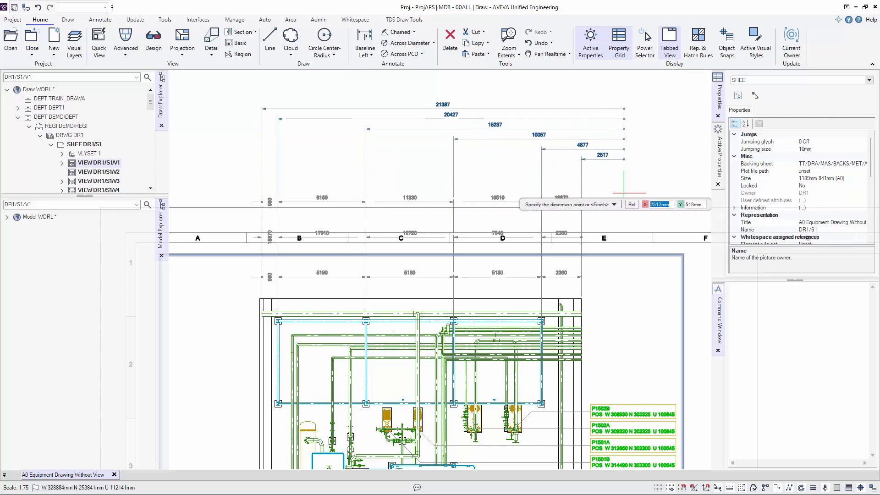
pyautogui.press('Return')
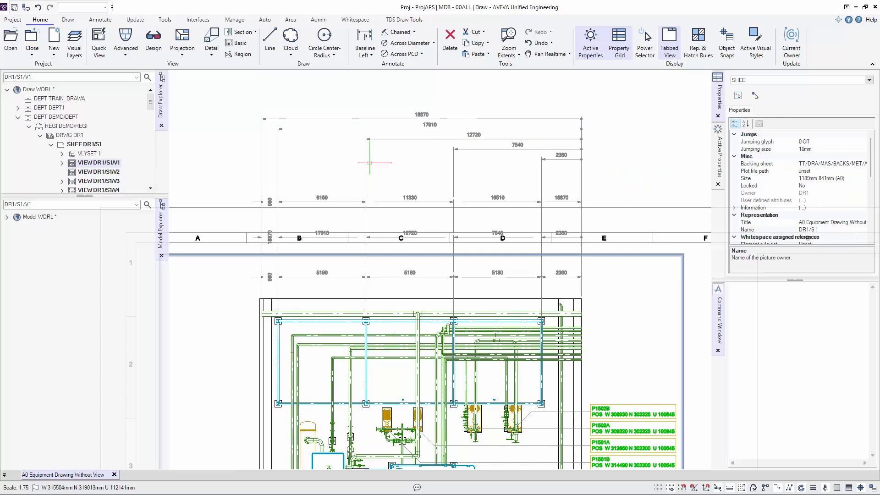
# - Start a Baseline Right dimension with the snap marker on the Baseline Left dimension's first two points, placing its line well above that stack
pyautogui.scroll(-1, 369, 162)
pyautogui.moveTo(378, 226)
pyautogui.mouseDown(button='middle')
pyautogui.moveTo(363, 188)
pyautogui.moveTo(362, 257)
pyautogui.mouseUp(button='middle')
pyautogui.scroll(1, 371, 238)
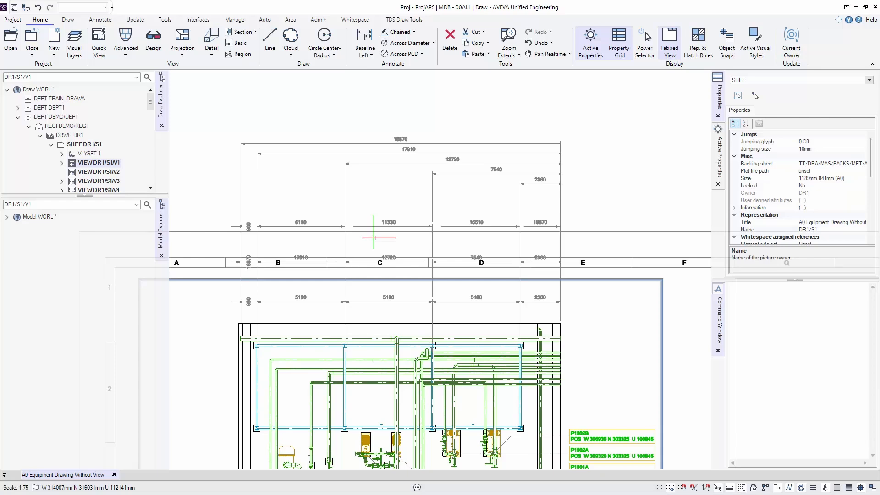
pyautogui.click(372, 56)
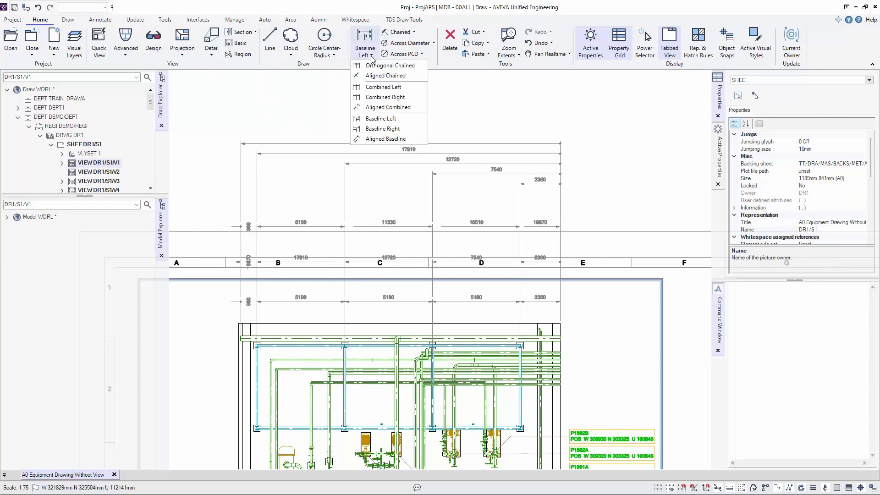
pyautogui.click(383, 131)
pyautogui.rightClick(263, 117)
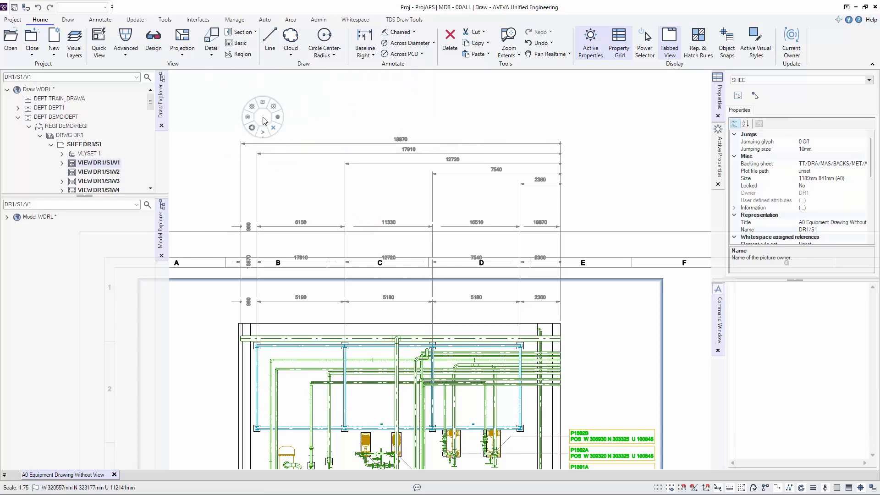
pyautogui.click(262, 153)
pyautogui.click(226, 117)
pyautogui.click(241, 141)
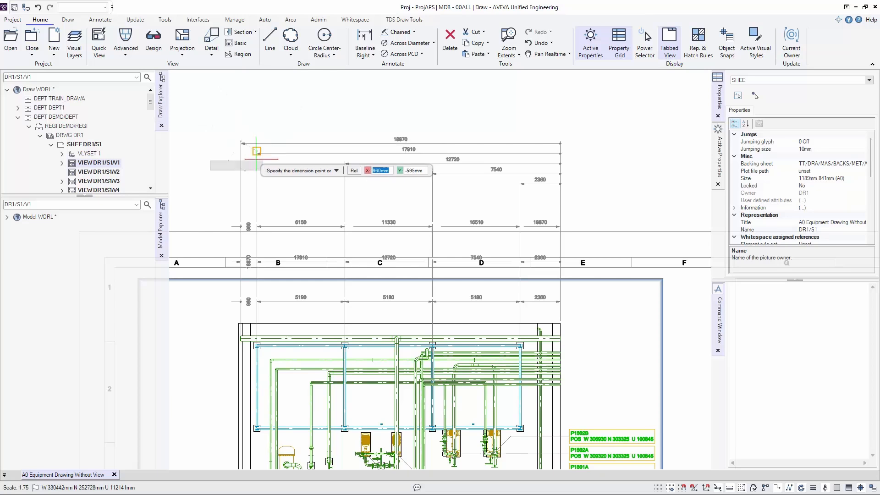
pyautogui.click(257, 157)
pyautogui.click(264, 79)
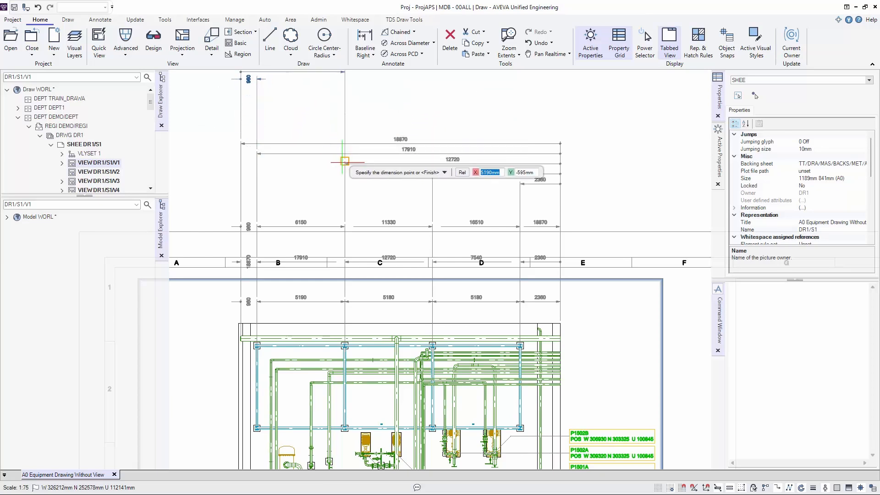
# - Add the second, third and fourth column points and the plan's right boundary to the Baseline Right dimension and finish it
pyautogui.click(345, 164)
pyautogui.click(433, 167)
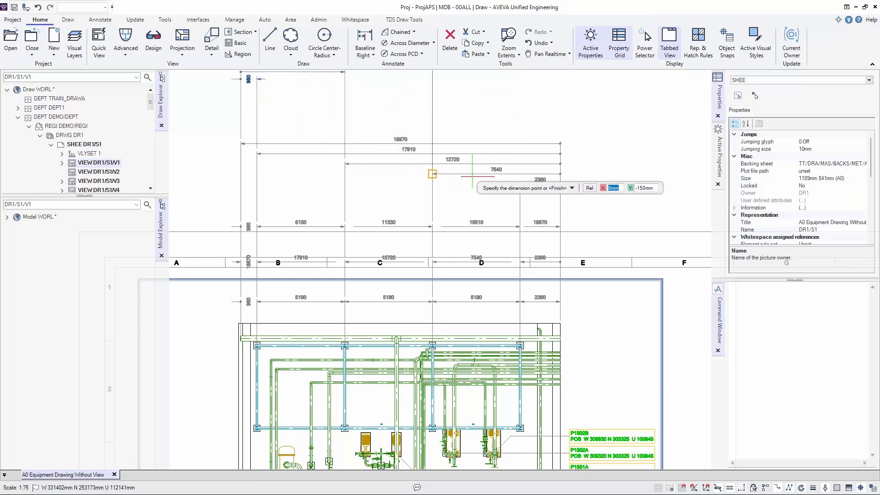
pyautogui.click(519, 179)
pyautogui.press('Return')
# - Locate the layer holding the plan's linear dimensions and delete it (Layer 2 of view DR1/S1/V1) with all its dimensions
pyautogui.scroll(-2, 560, 141)
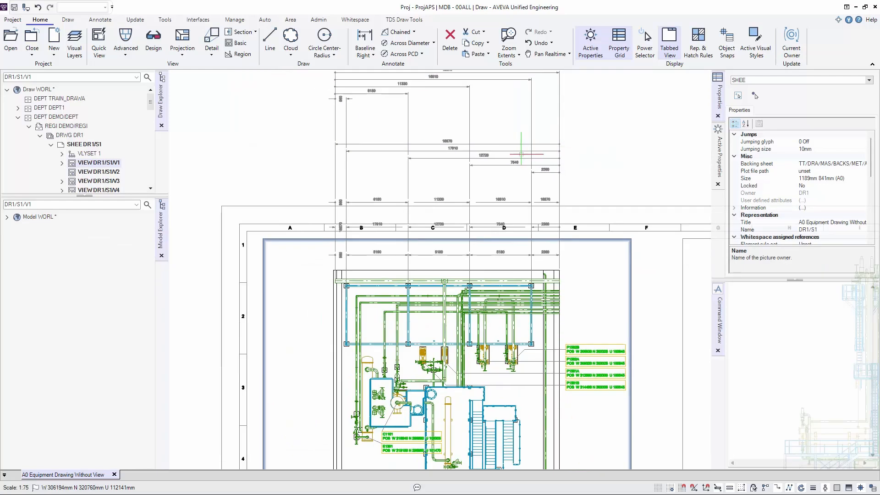
pyautogui.moveTo(526, 148); pyautogui.dragTo(484, 249, button='middle')
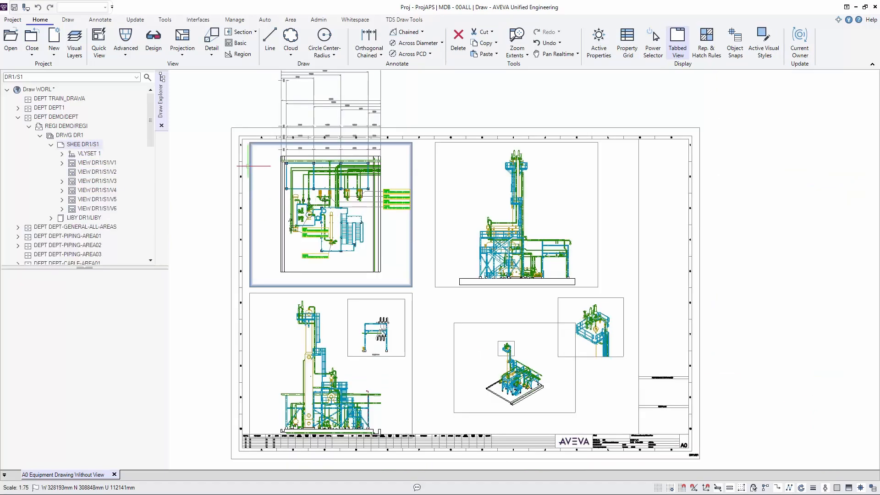
pyautogui.moveTo(290, 141); pyautogui.dragTo(284, 223, button='middle')
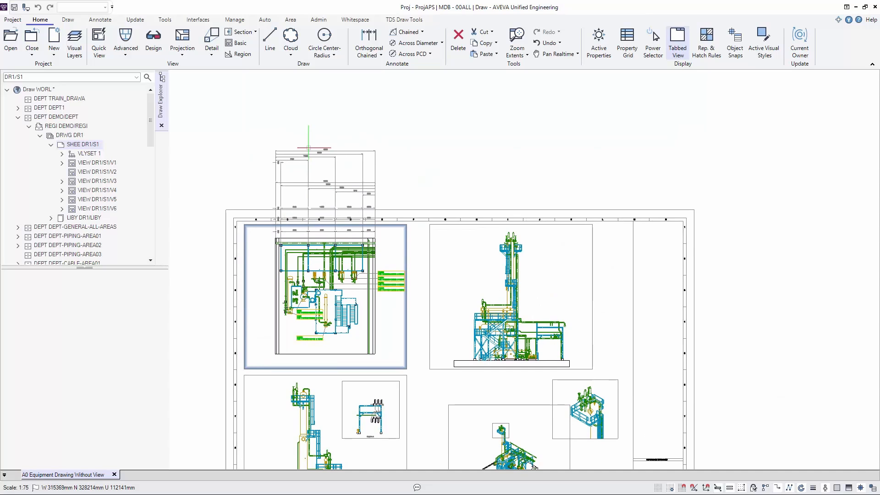
pyautogui.click(307, 151)
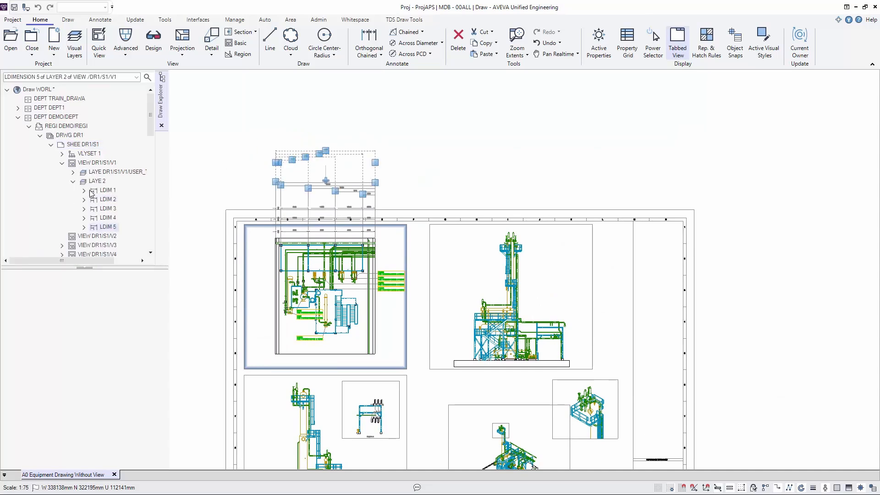
pyautogui.click(307, 149)
pyautogui.click(307, 149)
pyautogui.rightClick(97, 181)
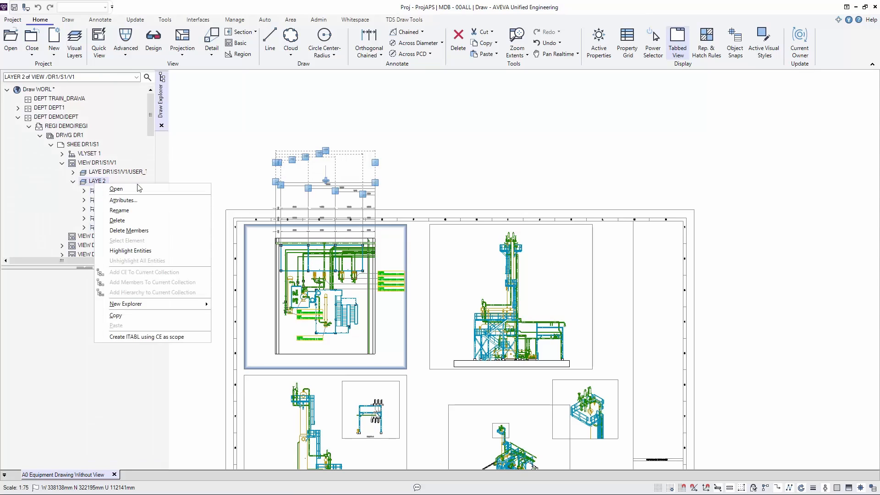
pyautogui.click(117, 220)
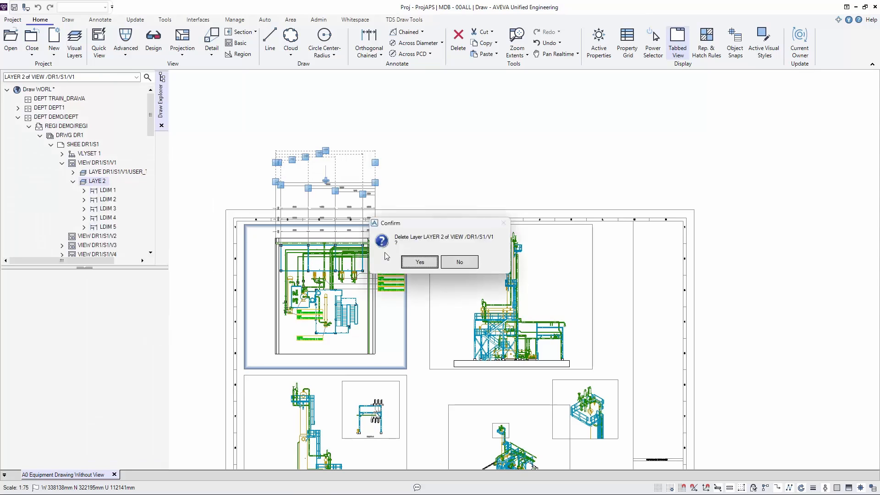
pyautogui.click(418, 262)
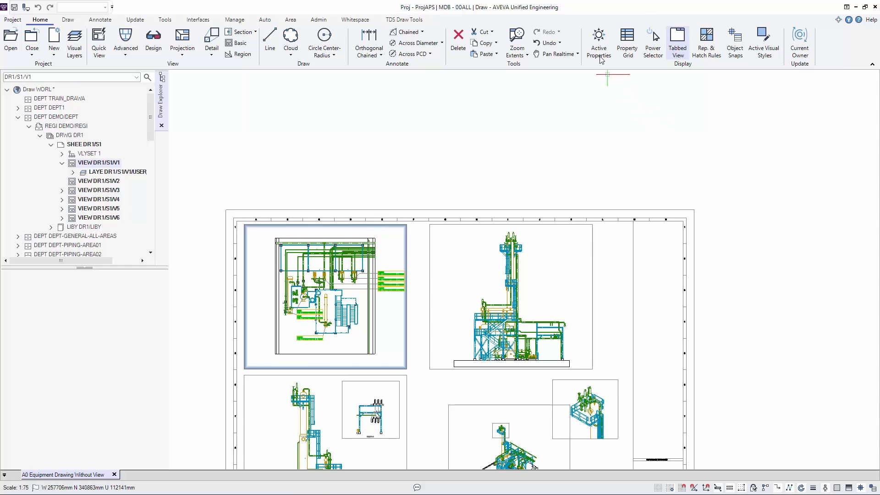
# - Show the active properties and walk from view DR1/S1/V1 to the elevation view DR1/S1/V2 as current owner
pyautogui.click(598, 42)
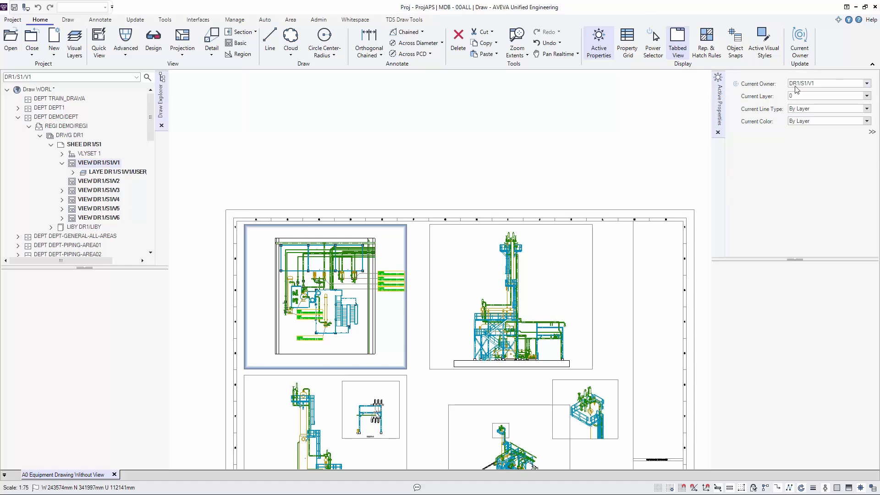
pyautogui.rightClick(480, 236)
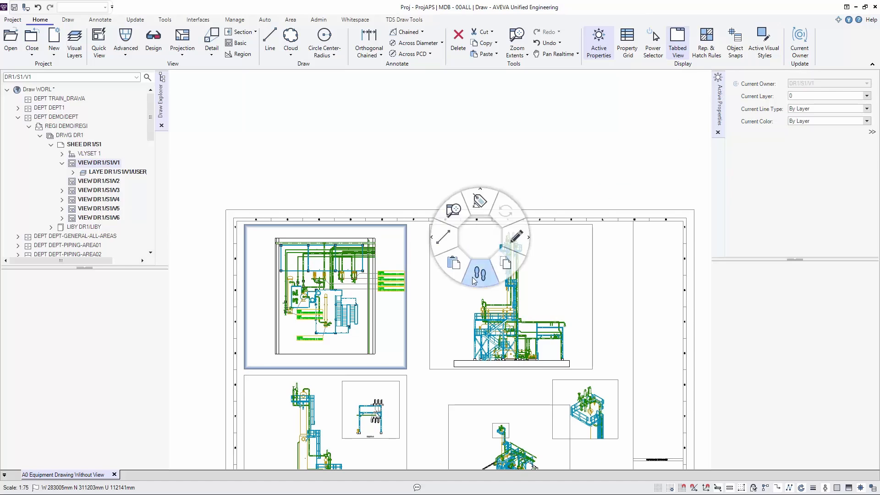
pyautogui.click(476, 274)
pyautogui.click(523, 246)
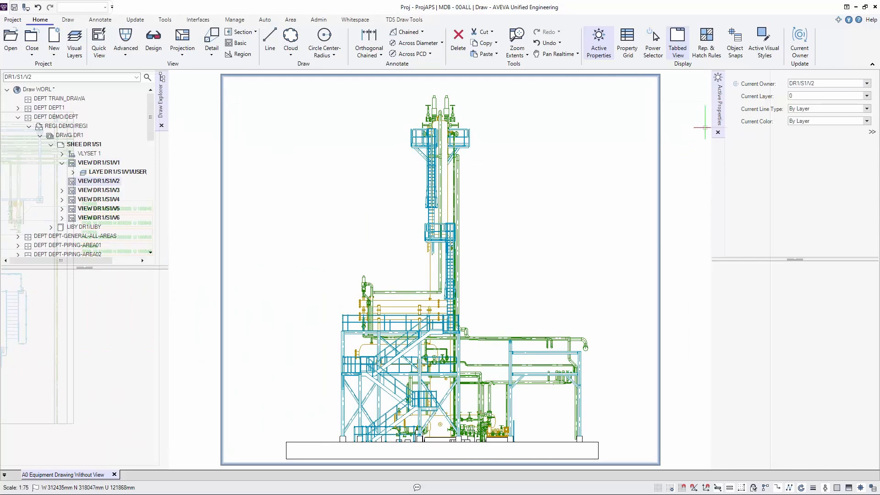
# - Walk to the isometric view DR1/S1/V4 to make it the current owner
pyautogui.rightClick(552, 135)
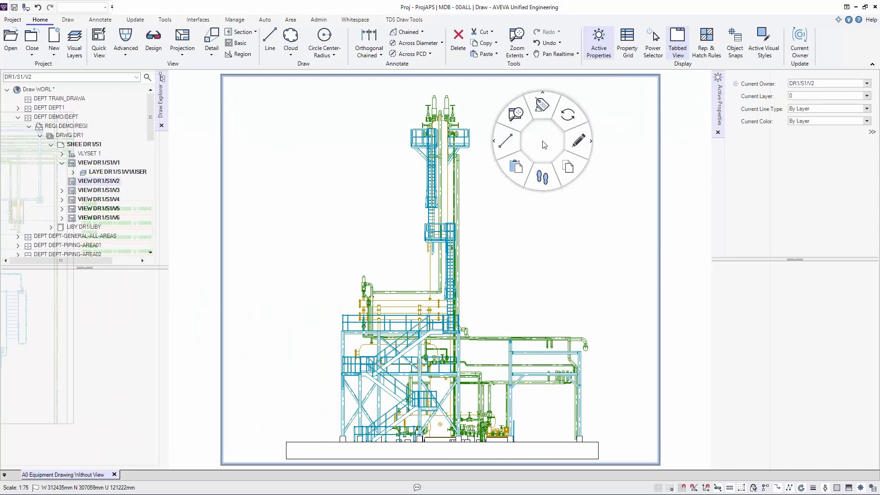
pyautogui.click(544, 175)
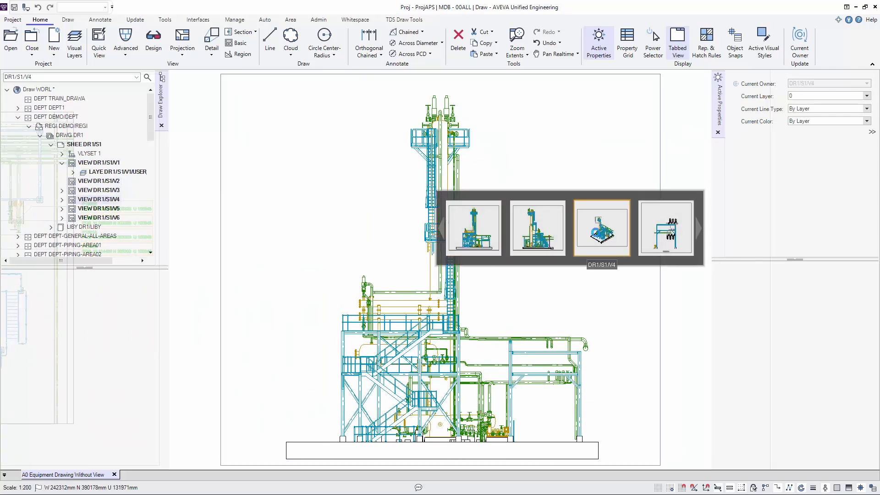
pyautogui.click(595, 232)
# - Walk back to the plan view DR1/S1/V1 to make it the current owner
pyautogui.rightClick(595, 232)
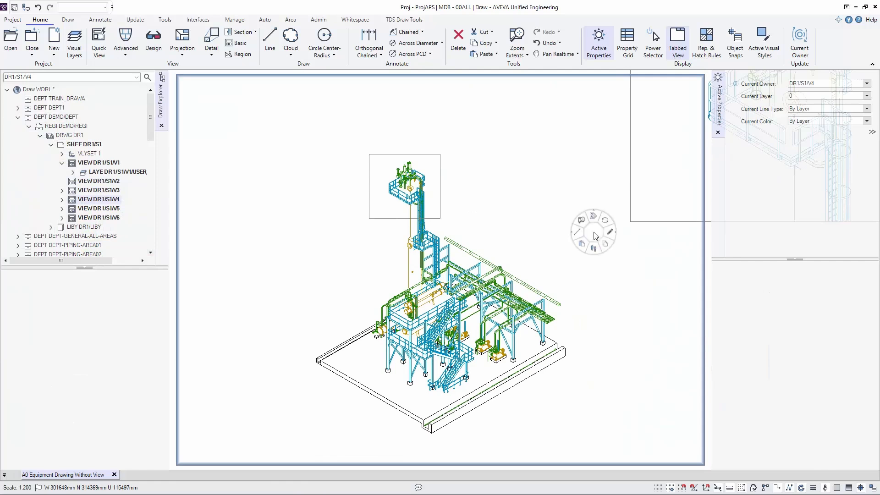
pyautogui.click(595, 276)
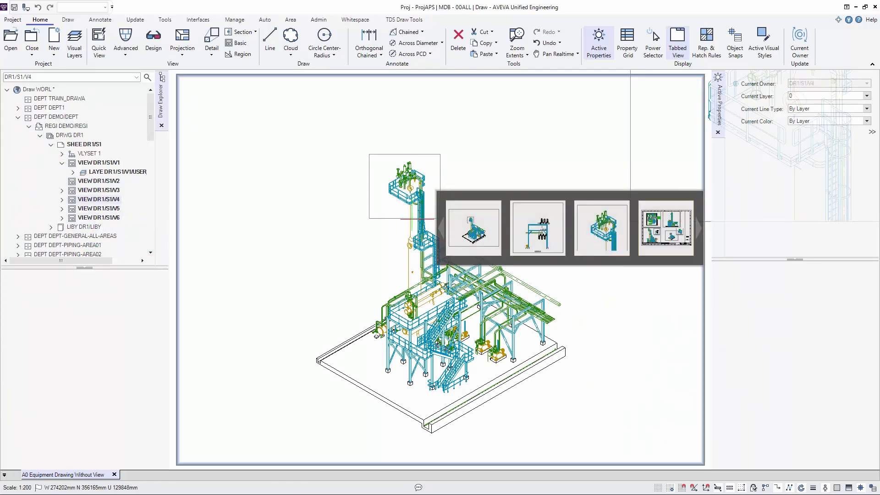
pyautogui.click(441, 227)
pyautogui.click(540, 233)
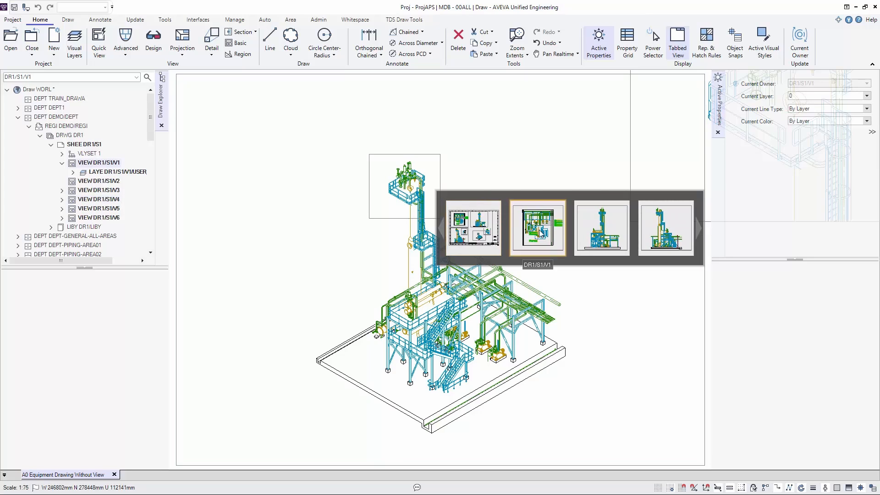
pyautogui.click(531, 232)
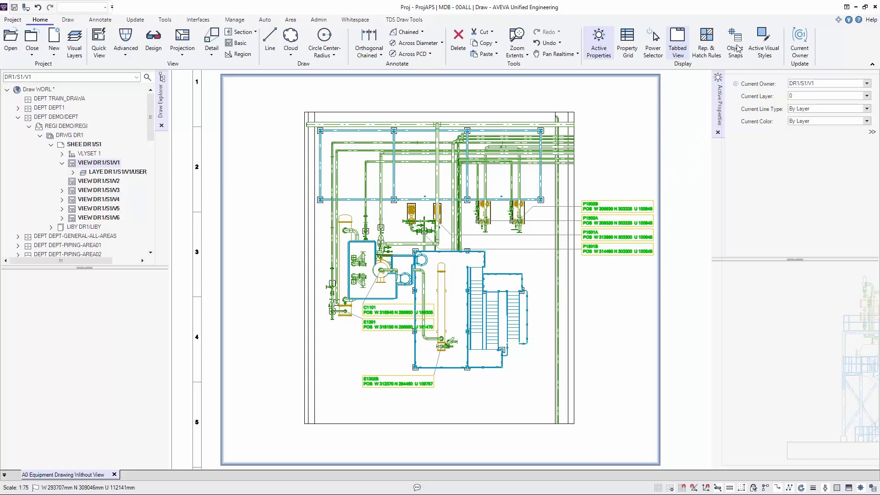
# - Enable the Pline EndPoint and PPoint intelligent view snaps in the enlarged object snap settings, with the view graphics snaps expanded, and close them
pyautogui.click(872, 488)
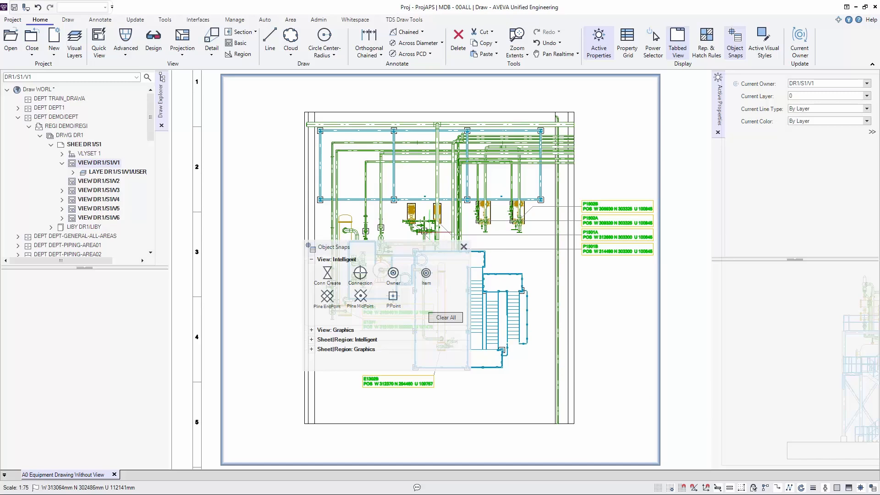
pyautogui.moveTo(404, 245); pyautogui.dragTo(397, 130)
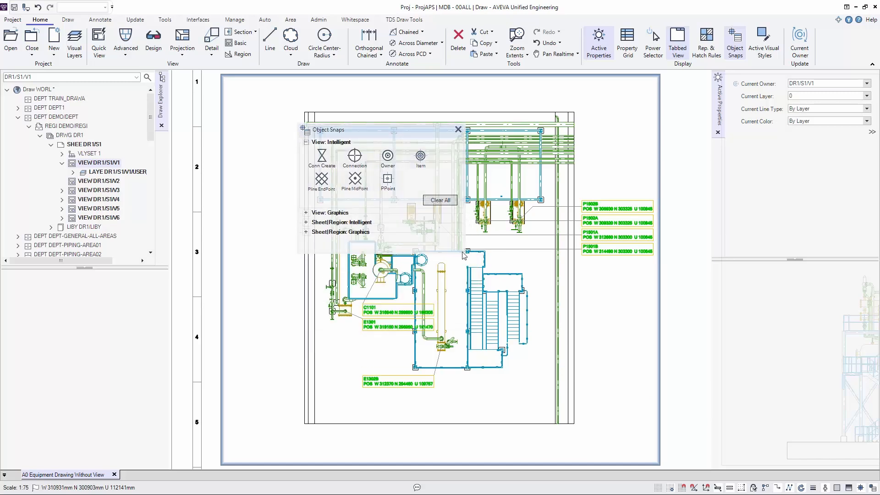
pyautogui.moveTo(461, 251); pyautogui.dragTo(533, 373)
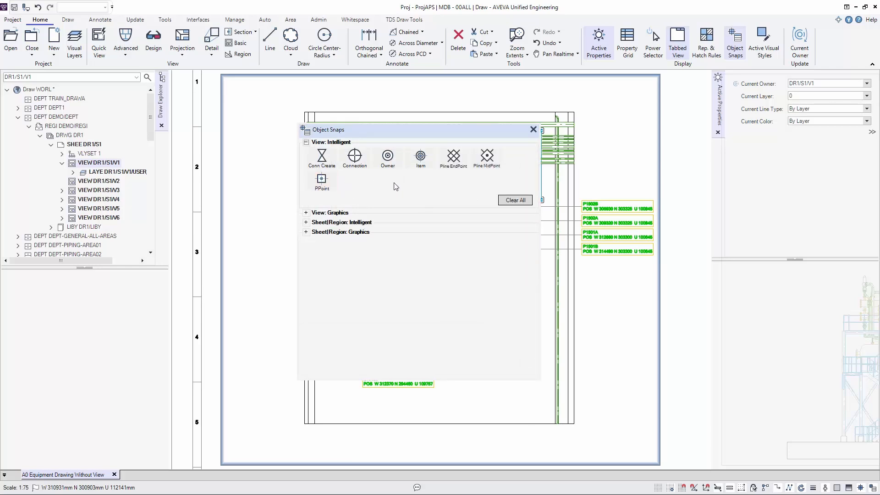
pyautogui.click(304, 213)
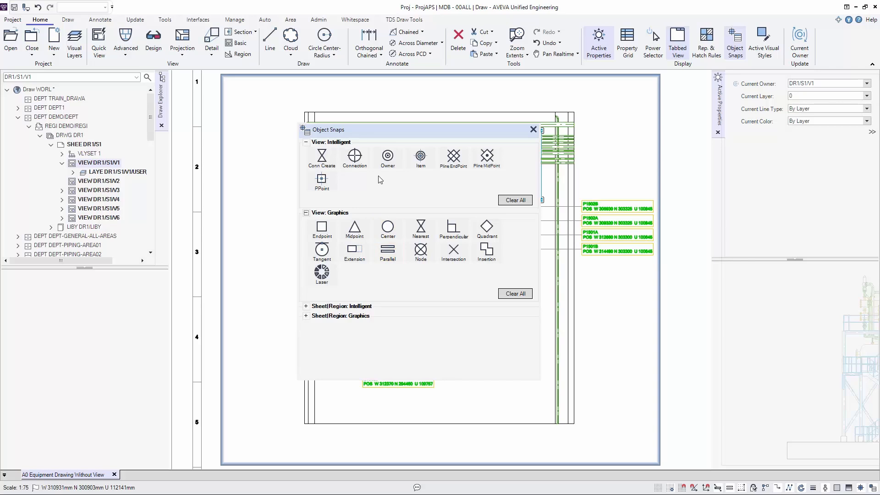
pyautogui.click(460, 158)
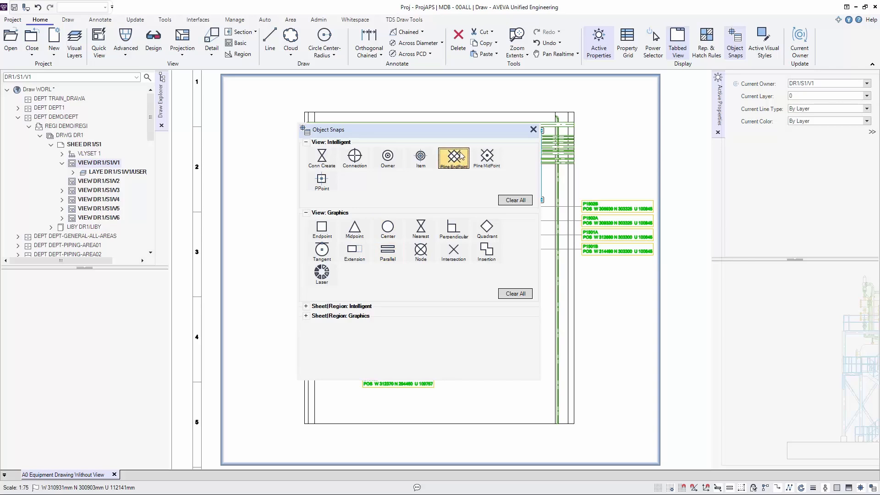
pyautogui.click(329, 179)
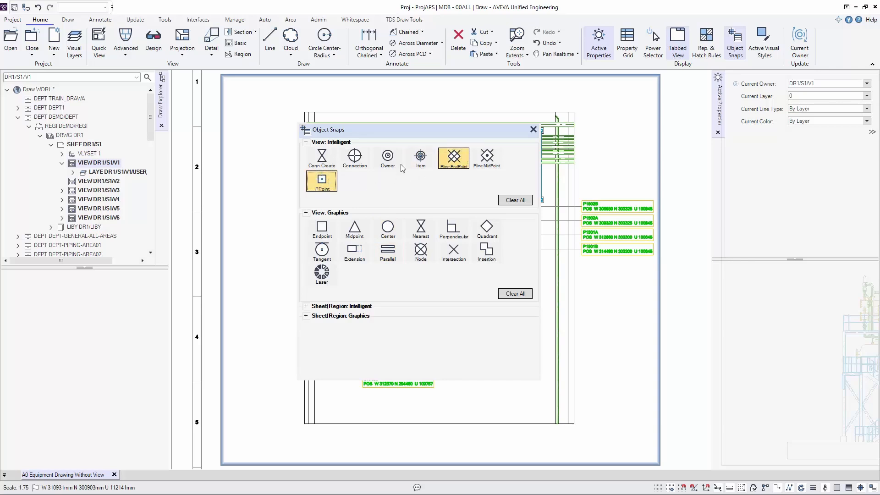
pyautogui.click(533, 130)
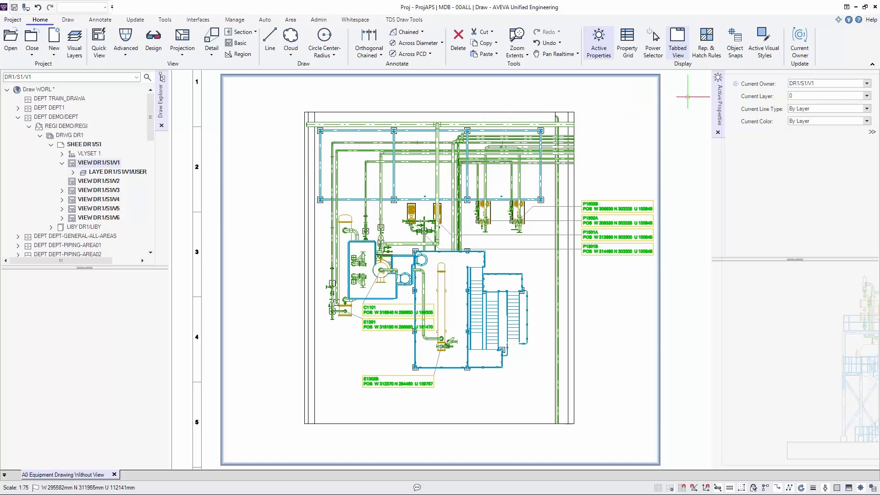
# - Show the active visual styles and set the general dimension style to TDS-DIM-BLACK
pyautogui.click(763, 44)
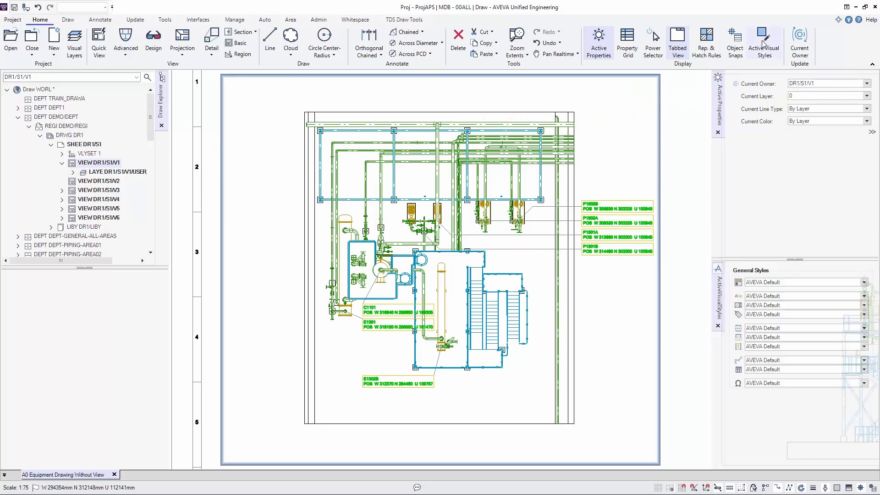
pyautogui.click(864, 305)
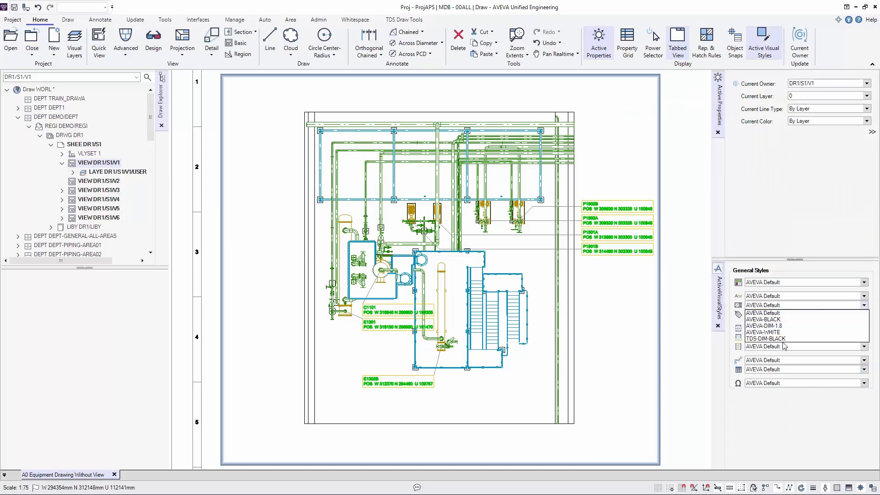
pyautogui.click(780, 339)
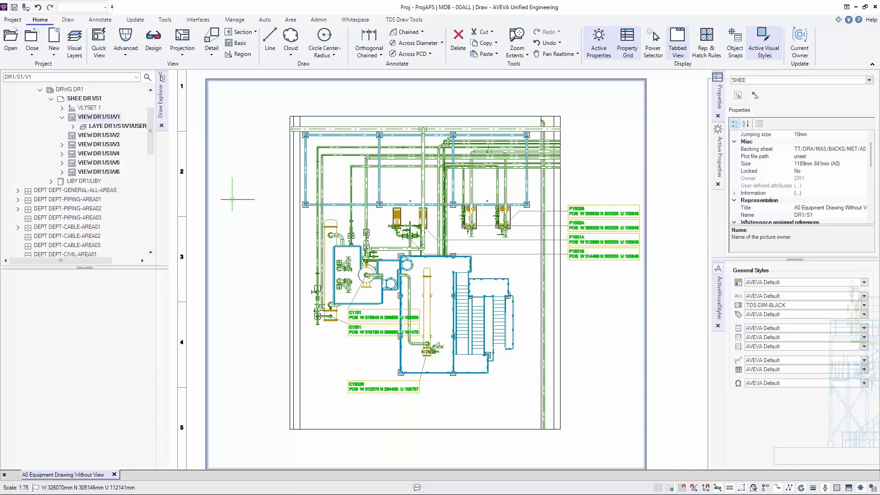
# - Start an Orthogonal Chained dimension from the plan's first column to P 6 of equipment E1301's cylinder, placing its line above the plan
pyautogui.click(369, 54)
pyautogui.click(371, 67)
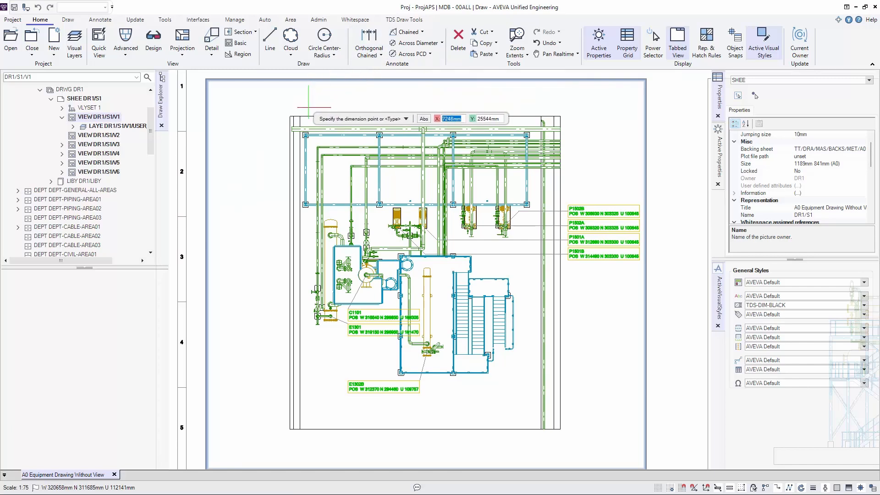
pyautogui.click(305, 148)
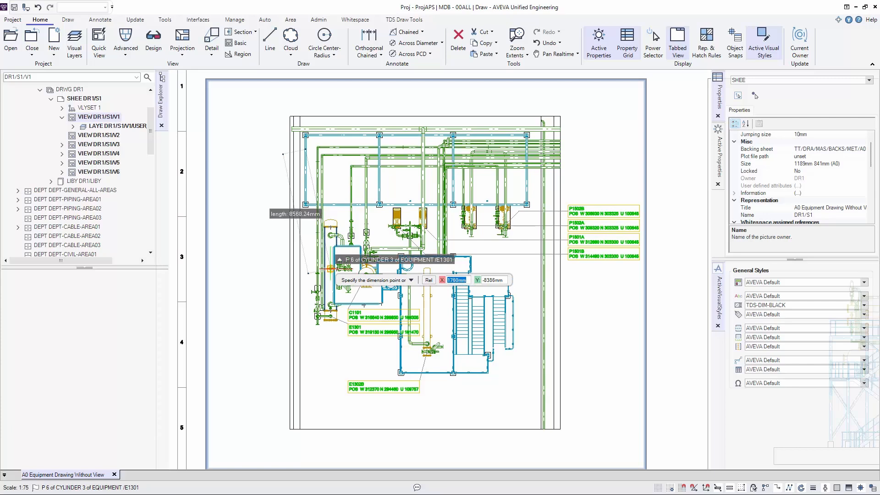
pyautogui.click(330, 268)
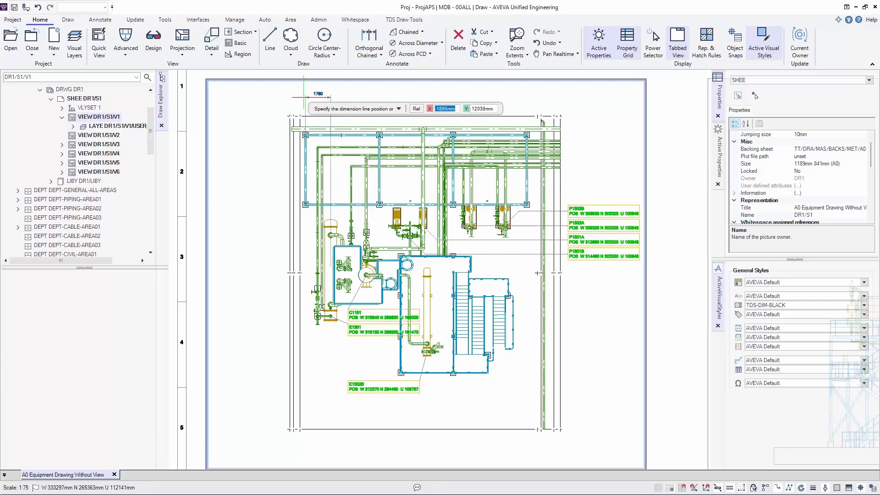
pyautogui.click(303, 97)
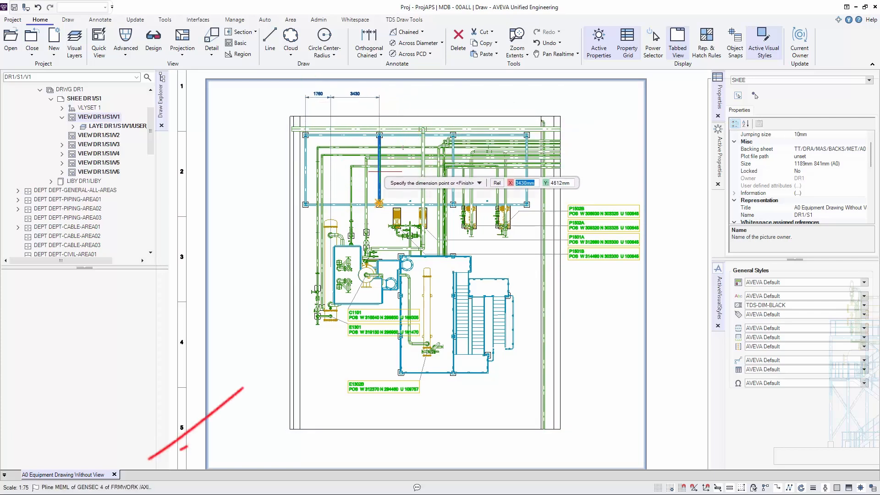
# - Extend the chained dimension through the second column point and the pump points of P1501B and P1501A
pyautogui.click(379, 202)
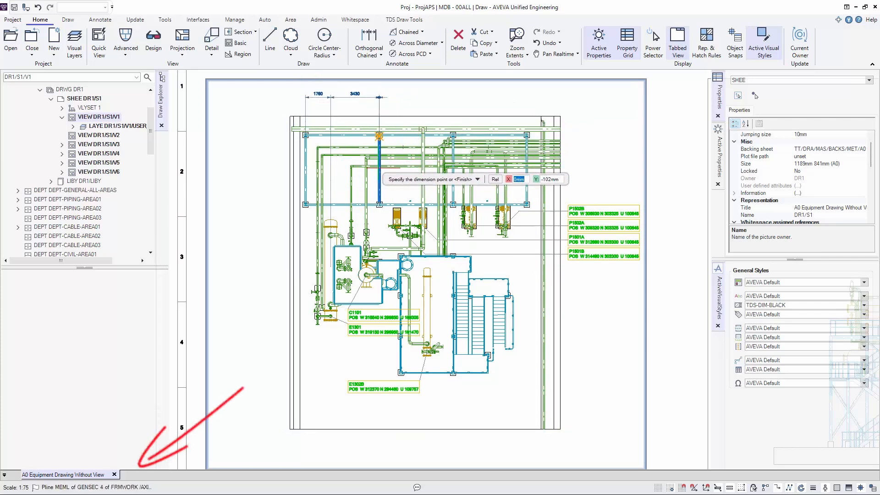
pyautogui.scroll(5, 401, 226)
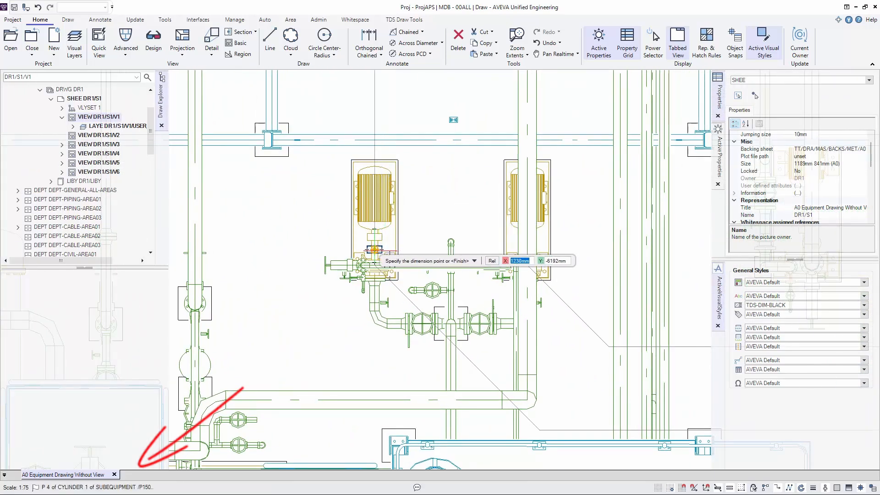
pyautogui.scroll(5, 440, 250)
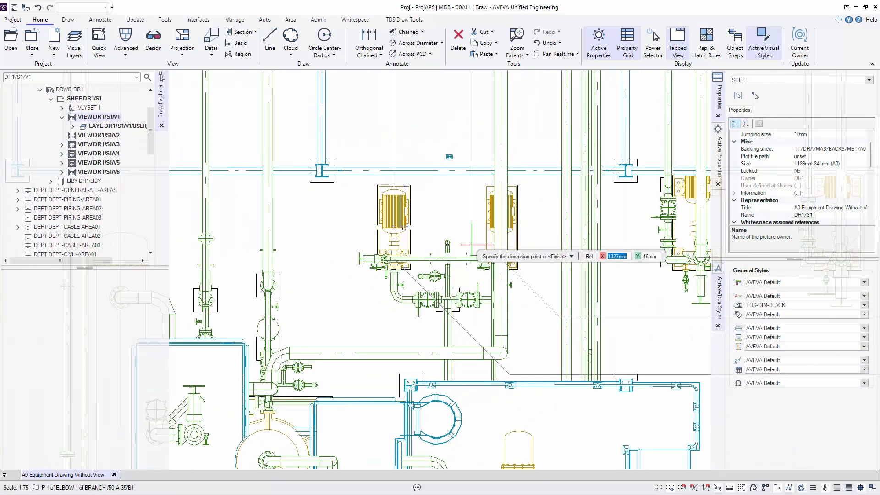
pyautogui.scroll(-3, 523, 250)
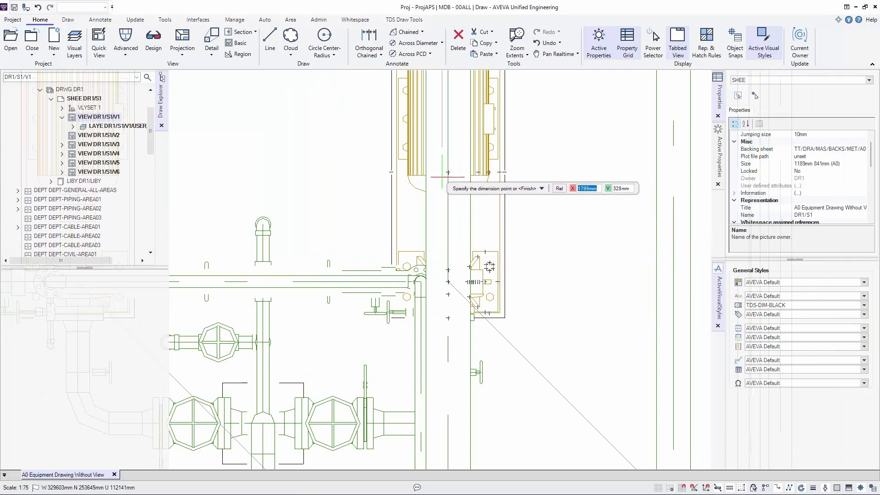
pyautogui.scroll(-6, 447, 183)
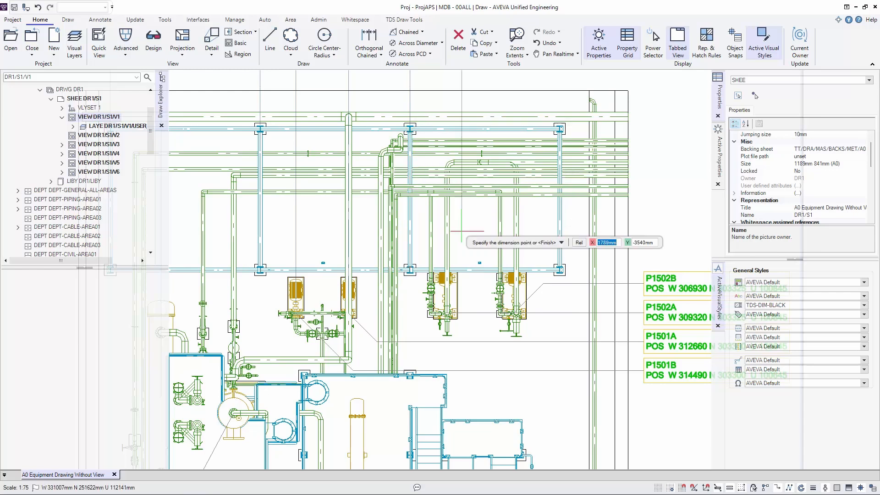
# - Add the third column point and the P1502A pump's cylinder point to the chained dimension
pyautogui.scroll(3, 461, 292)
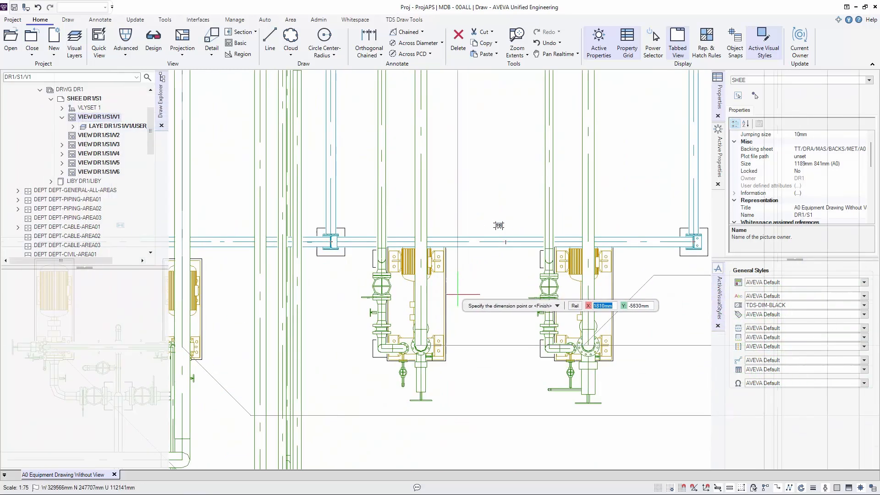
pyautogui.scroll(4, 418, 305)
pyautogui.click(415, 305)
pyautogui.scroll(-7, 527, 326)
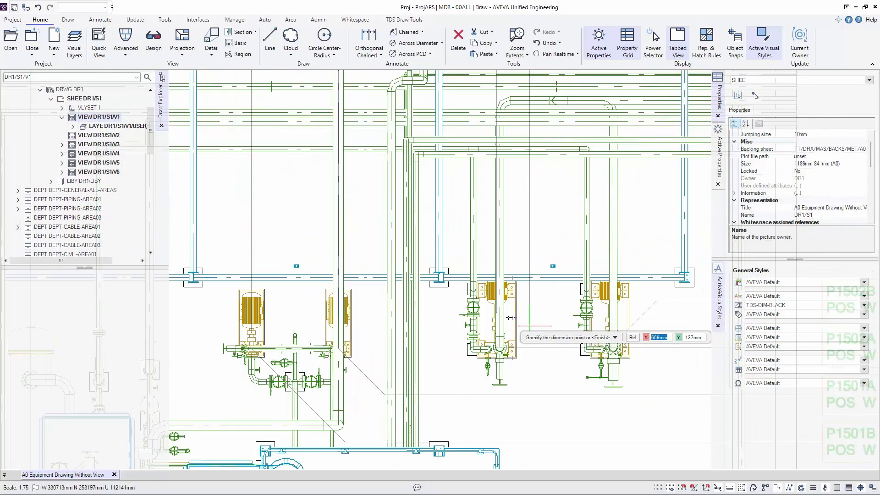
# - Add the P1502B pump's cylinder point and the fourth column point to the chained dimension and finish it
pyautogui.moveTo(532, 326); pyautogui.dragTo(391, 324, button='middle')
pyautogui.scroll(5, 392, 325)
pyautogui.click(521, 316)
pyautogui.scroll(-9, 527, 318)
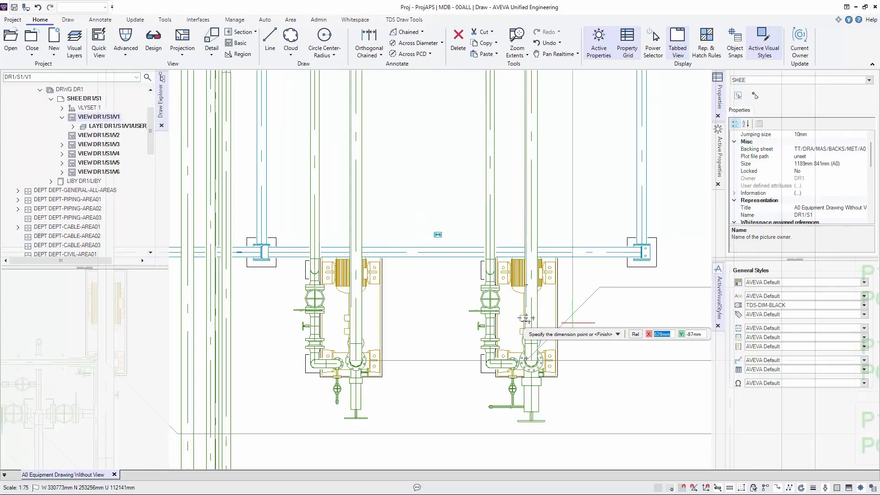
pyautogui.click(597, 221)
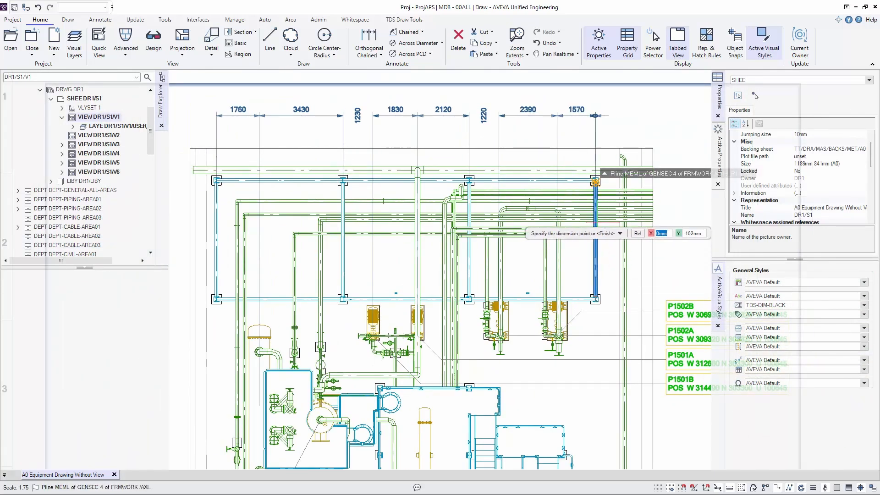
pyautogui.press('Return')
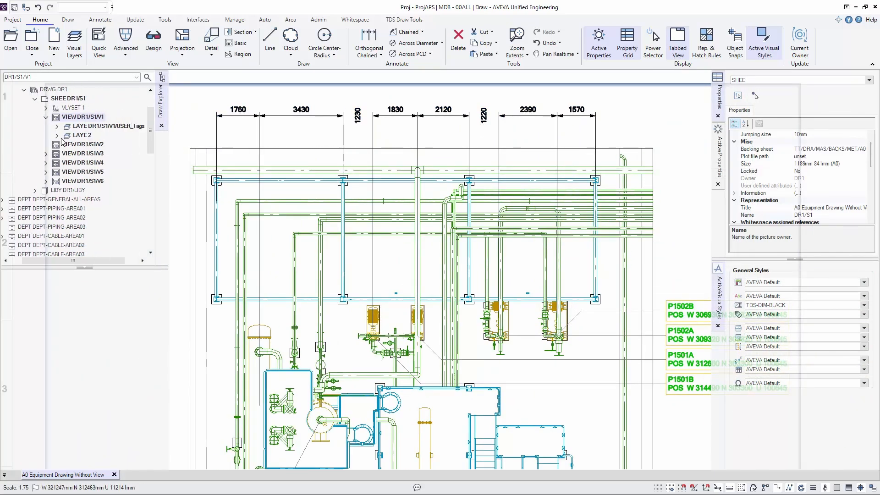
# - Select the chained dimension above the plan and check its last three vertices, 9, 8 and 7, in the vertex editor
pyautogui.click(239, 115)
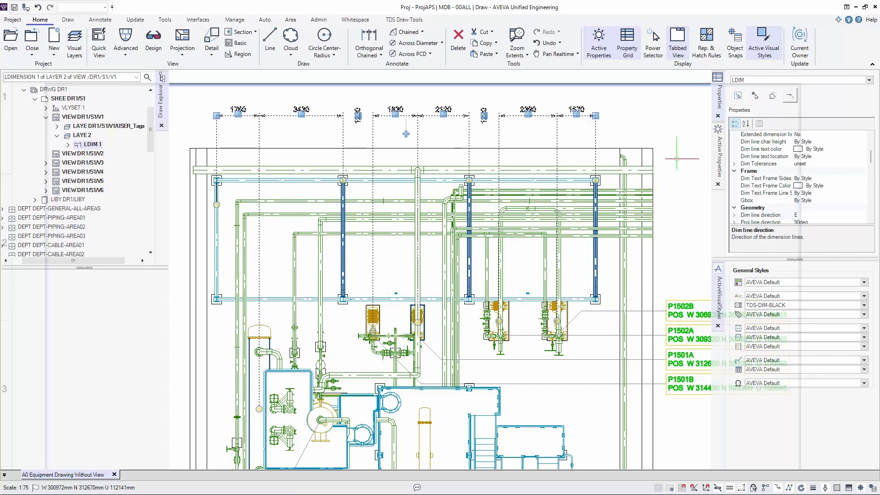
pyautogui.click(791, 97)
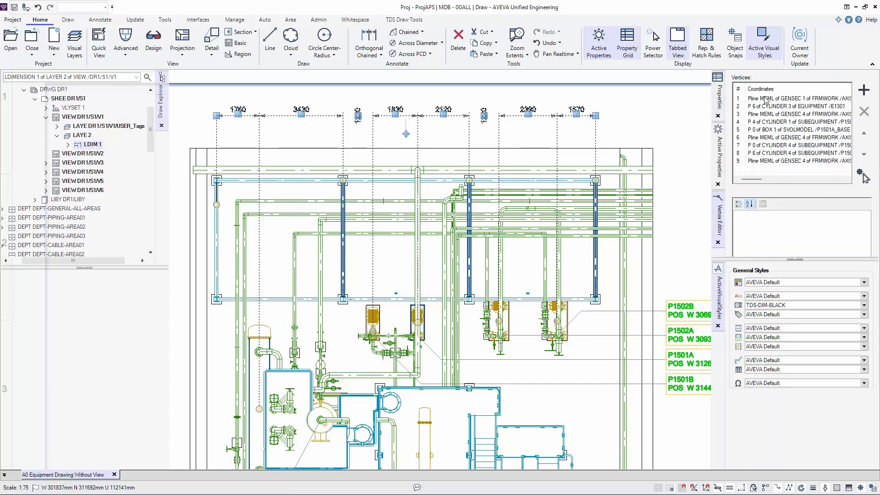
pyautogui.click(754, 161)
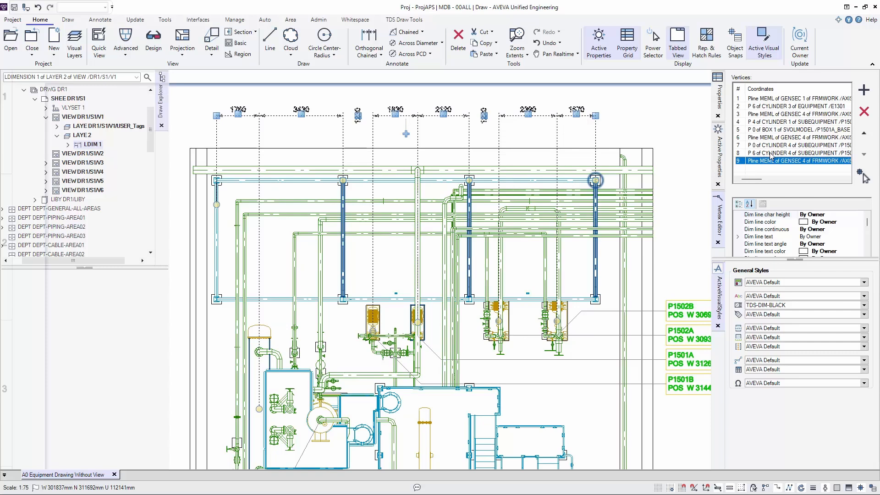
pyautogui.click(771, 154)
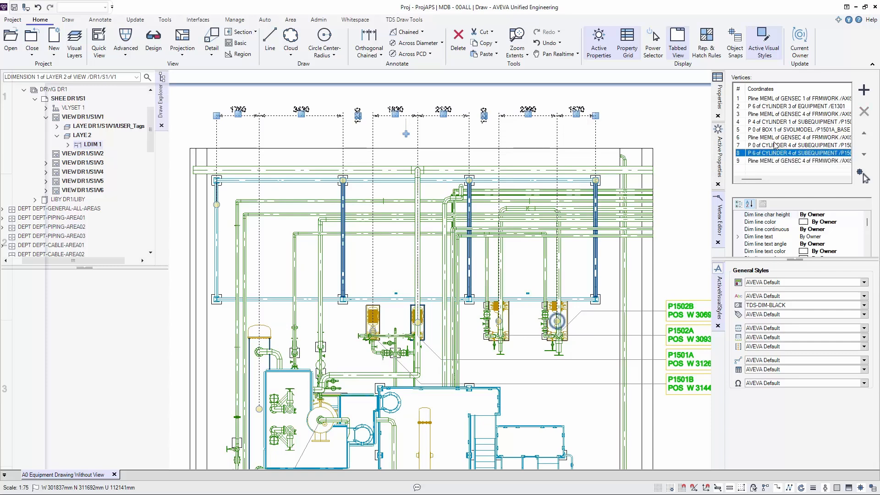
pyautogui.click(774, 146)
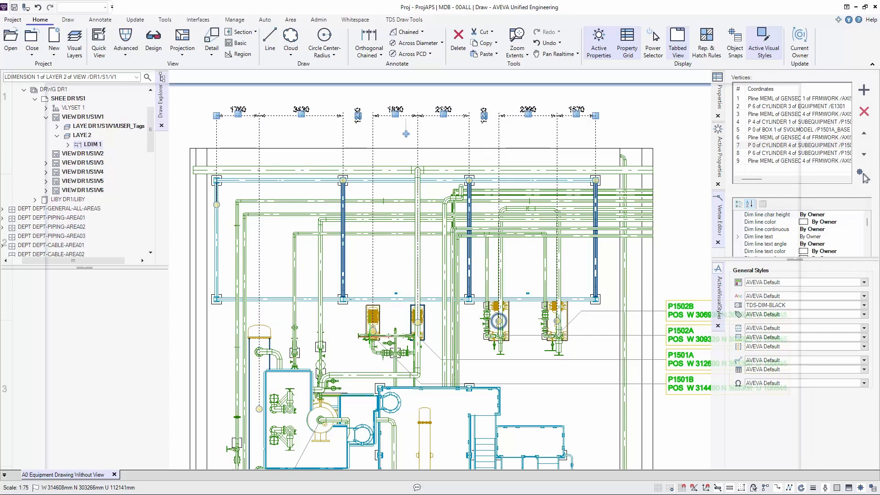
# - Pick the dimension vertex at the second column in the drawing, and expand LDIM 1 to list its dimension points
pyautogui.click(864, 176)
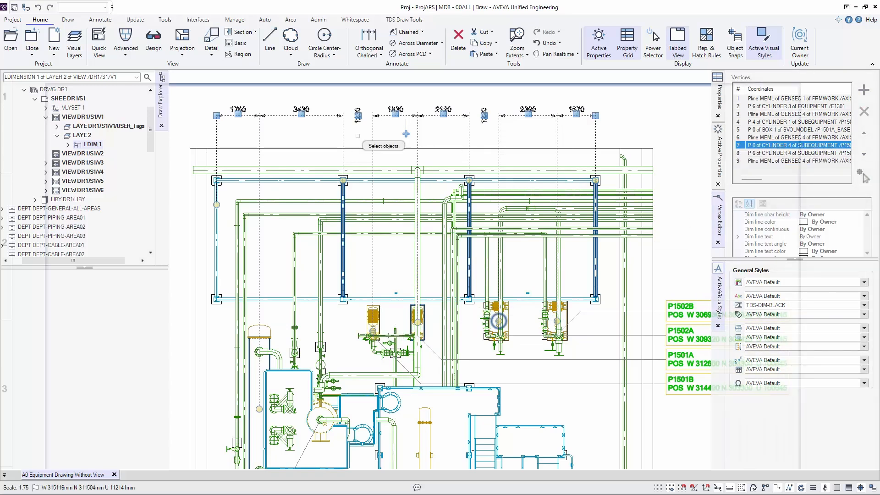
pyautogui.click(301, 114)
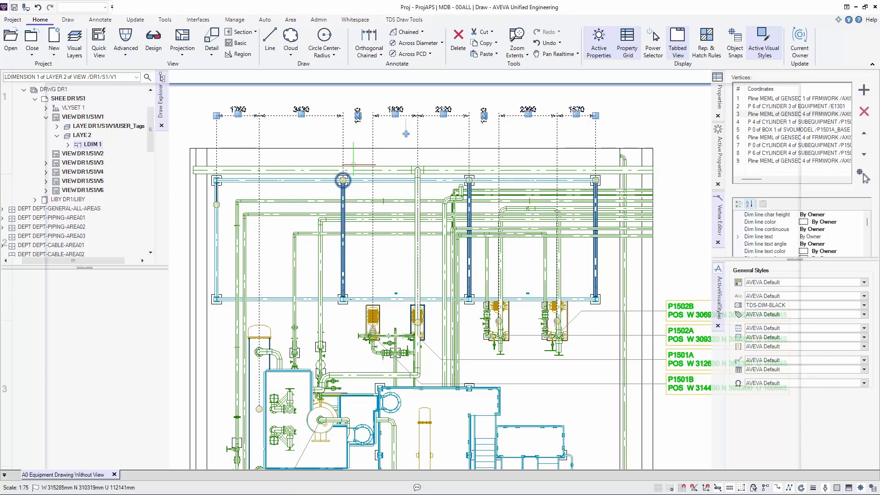
pyautogui.doubleClick(93, 145)
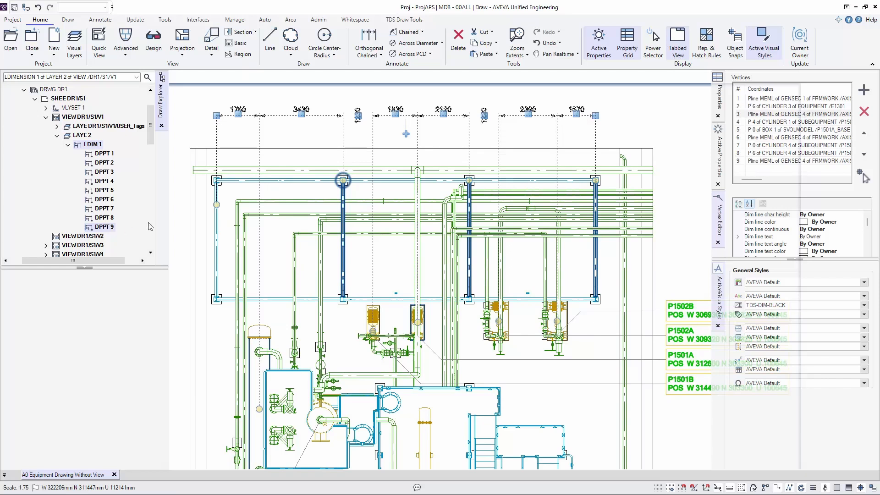
# - Extend the chained dimension past the fourth column to the right end of the BASE_SLAB extrusion's upper edge, using a snap override
pyautogui.click(406, 133)
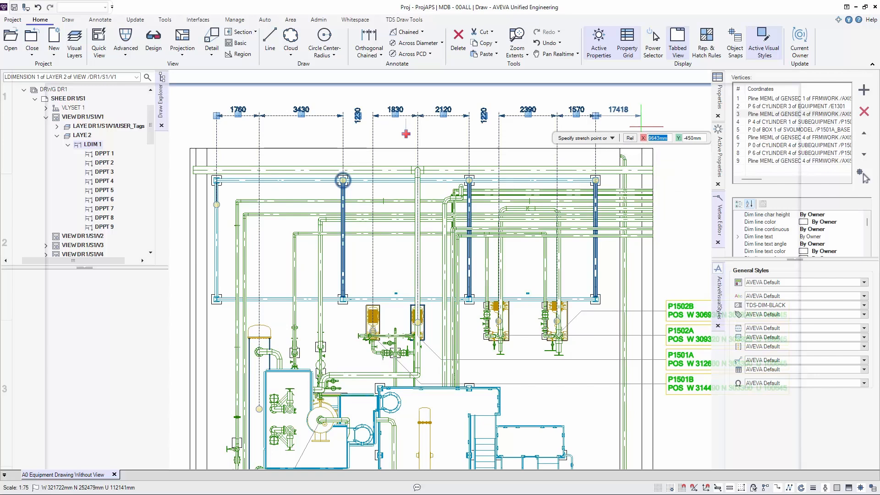
pyautogui.rightClick(657, 131)
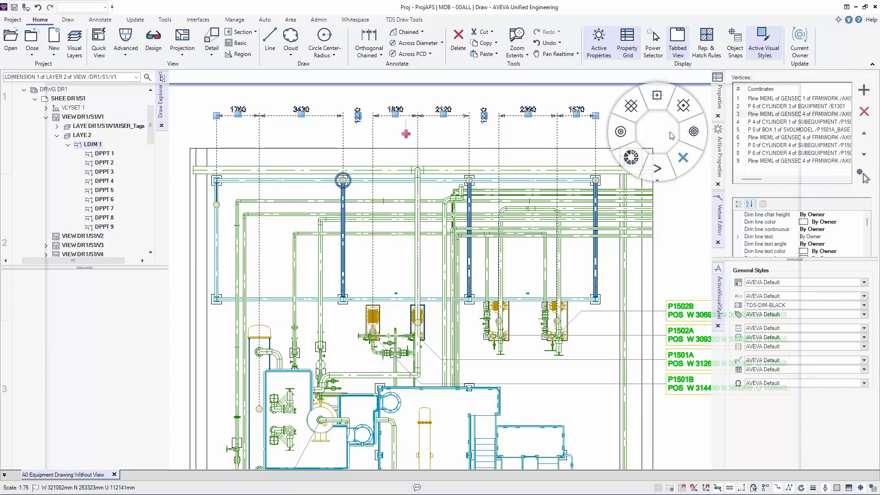
pyautogui.click(692, 133)
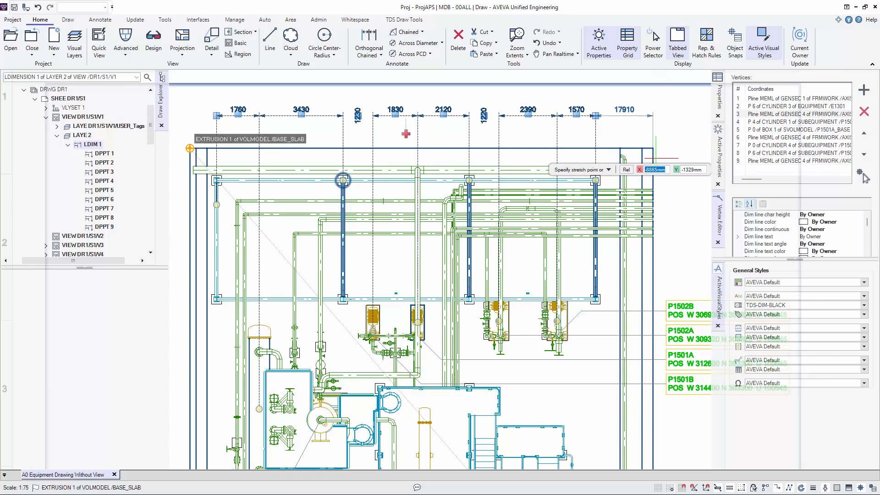
pyautogui.click(406, 134)
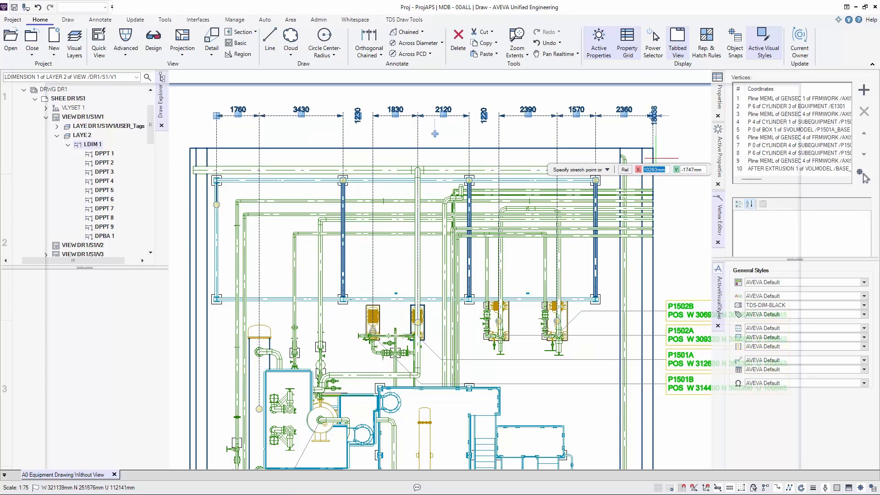
pyautogui.press('Escape')
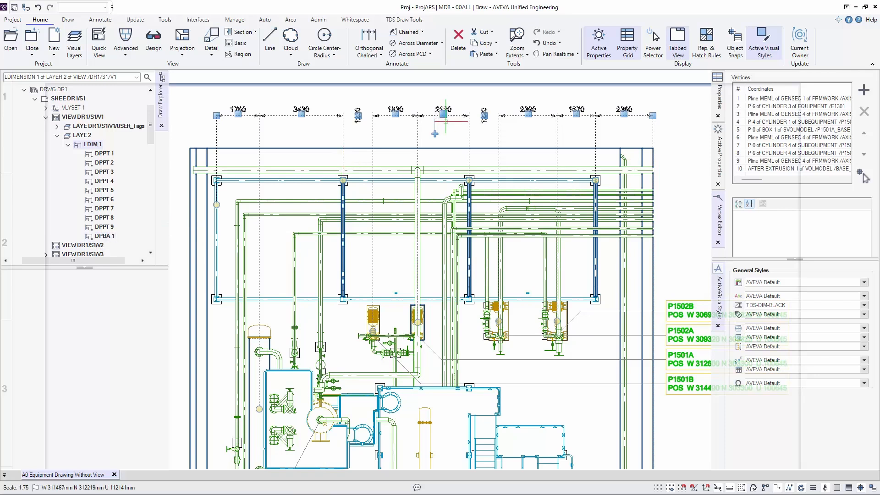
# - Add a free point just right of the base slab to the end of the chained dimension
pyautogui.click(435, 134)
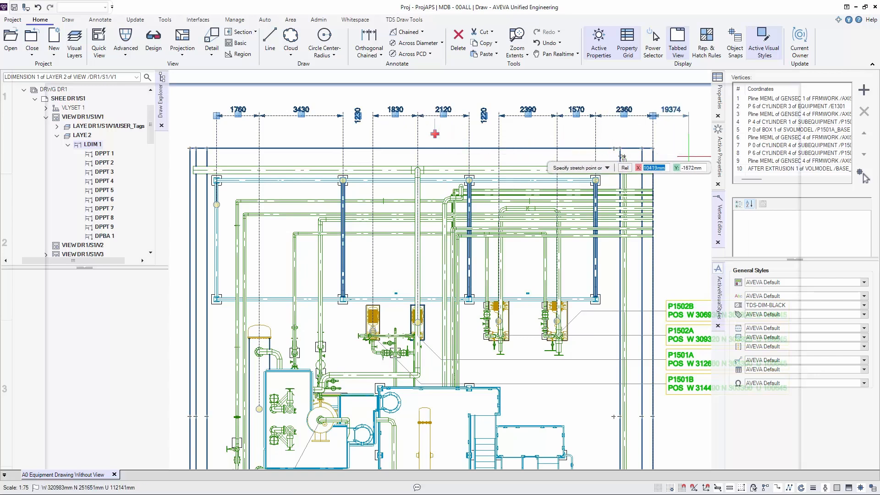
pyautogui.click(688, 156)
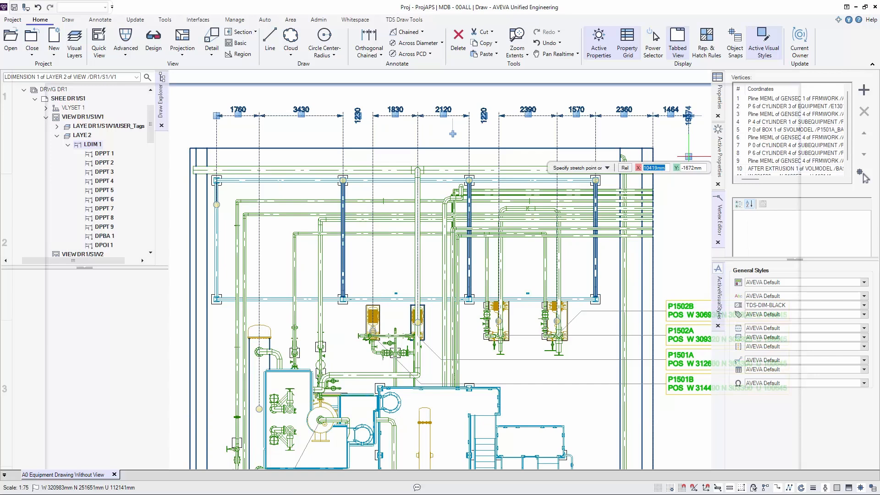
pyautogui.press('Escape')
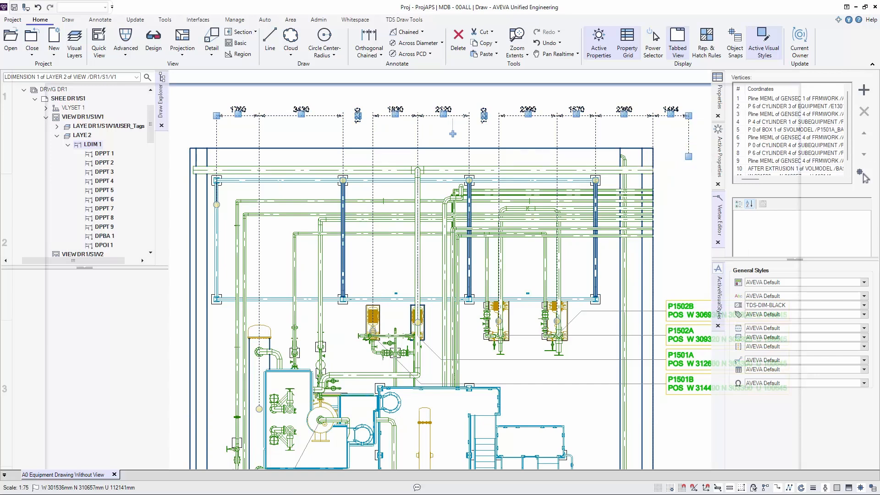
# - Remove vertex 11, the free coordinate point W 301536mm N 310657mm, from the chained dimension
pyautogui.scroll(-1, 848, 160)
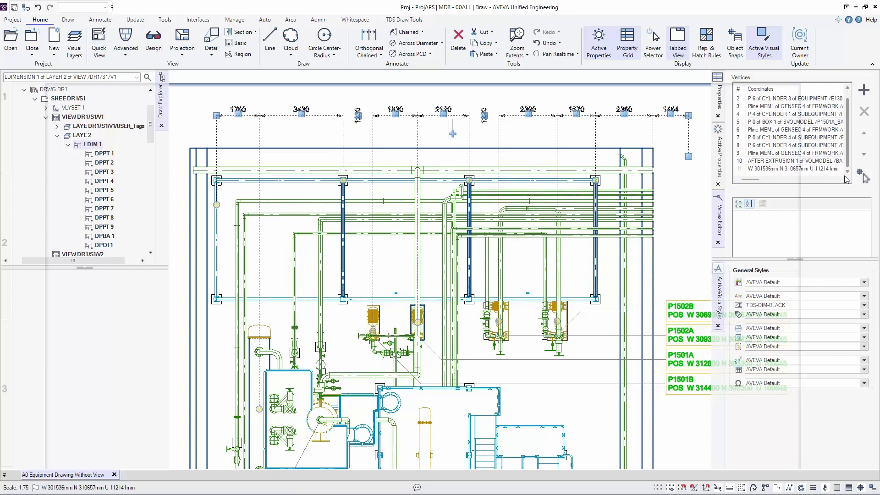
pyautogui.click(775, 168)
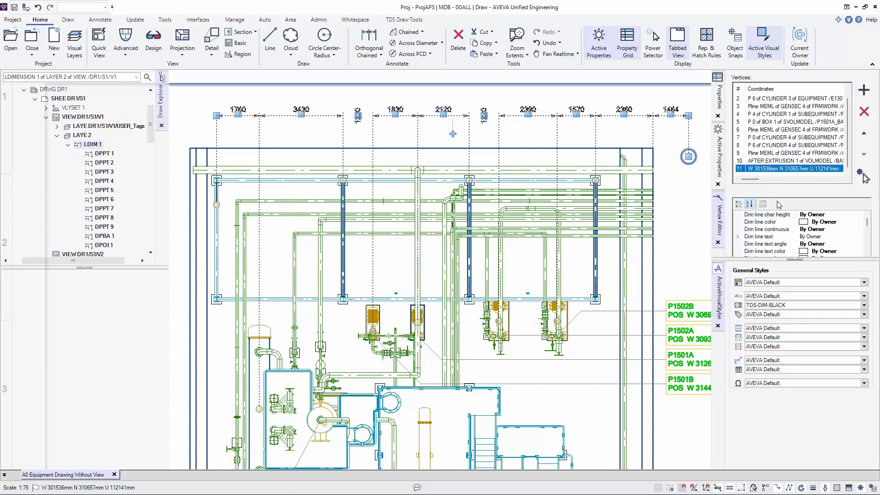
pyautogui.click(864, 112)
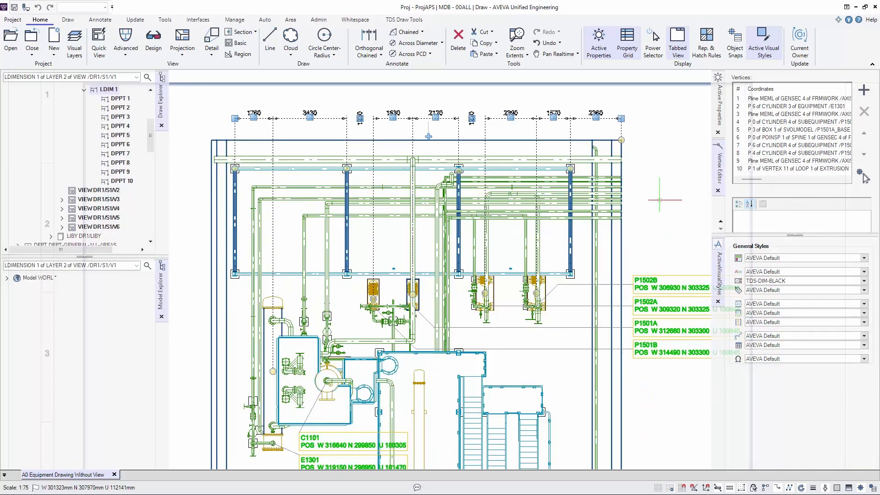
# - Deselect the chained dimension, show the active drawing properties, and choose the AVEVA-DIM-1.8 dimension style
pyautogui.click(661, 195)
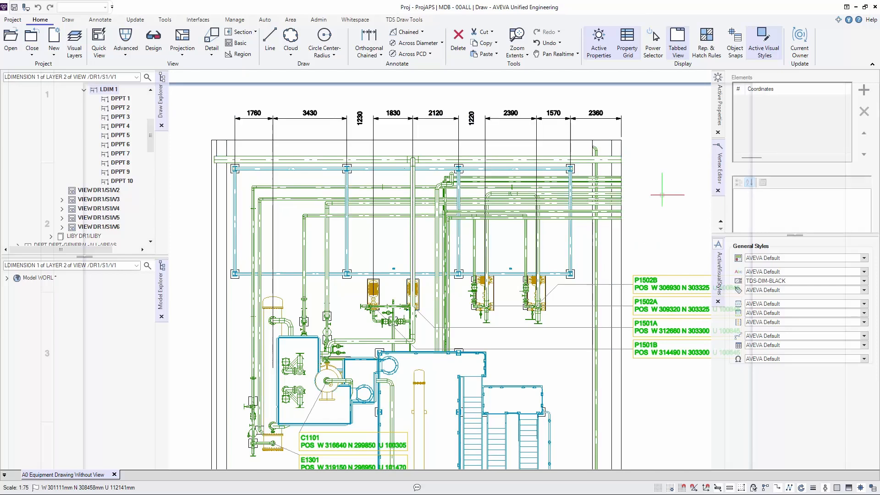
pyautogui.click(719, 118)
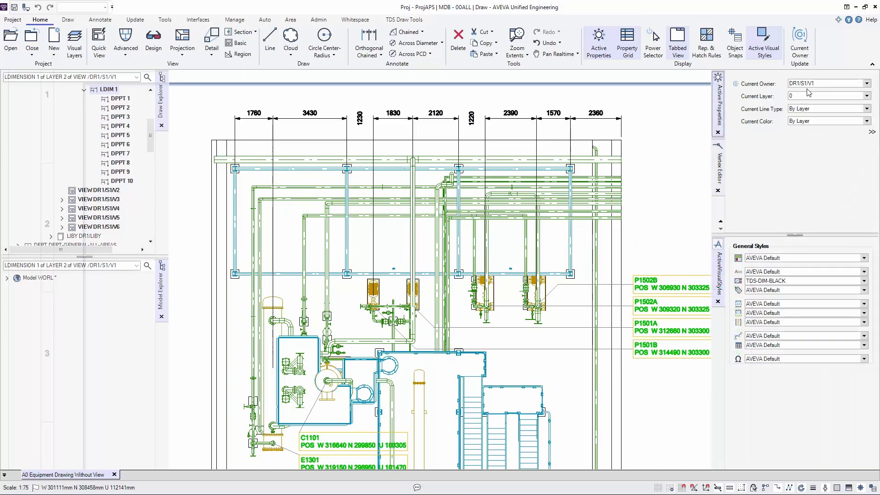
pyautogui.click(863, 281)
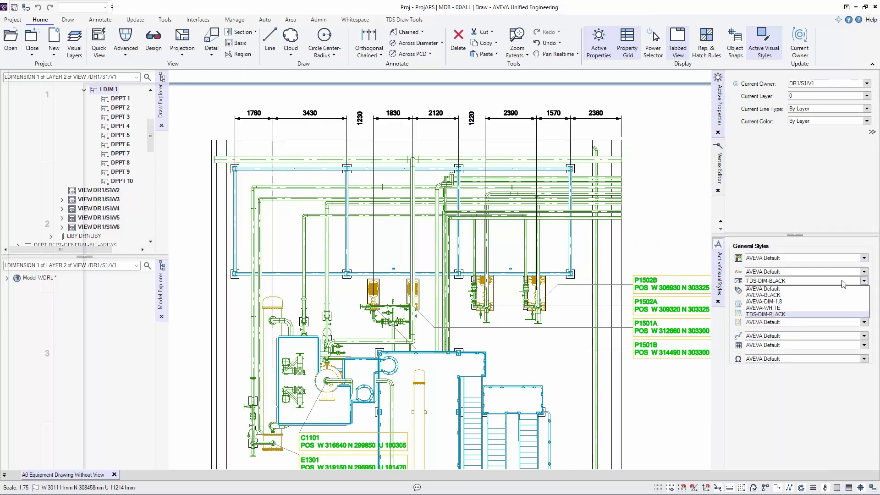
pyautogui.click(768, 301)
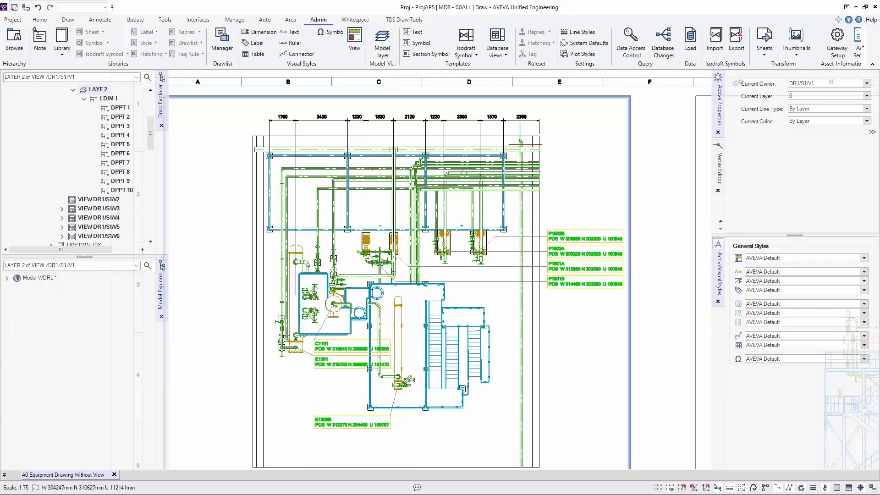
# - Switch the current owner to view DR1/S1/V2 using the view thumbnails
pyautogui.rightClick(494, 214)
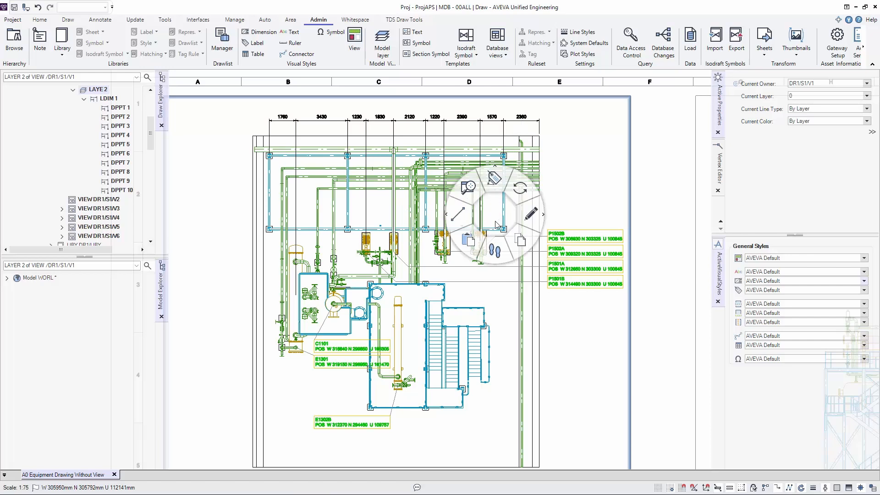
pyautogui.click(494, 245)
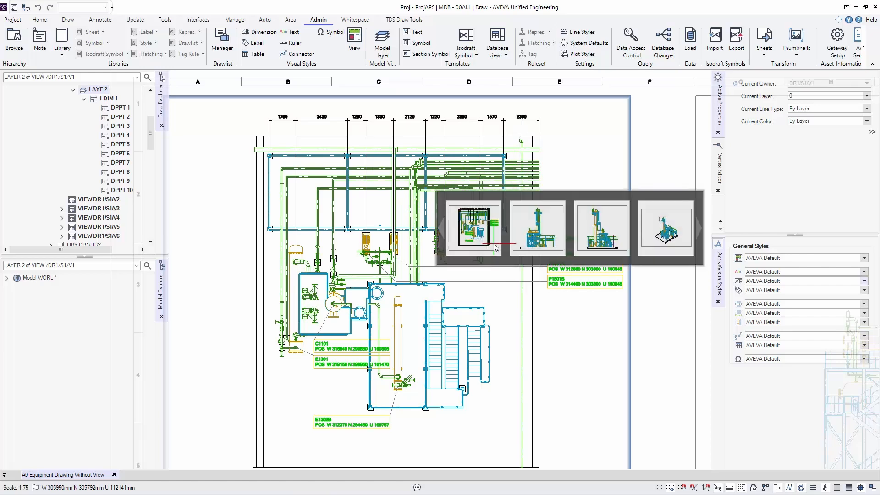
pyautogui.click(543, 236)
pyautogui.click(543, 235)
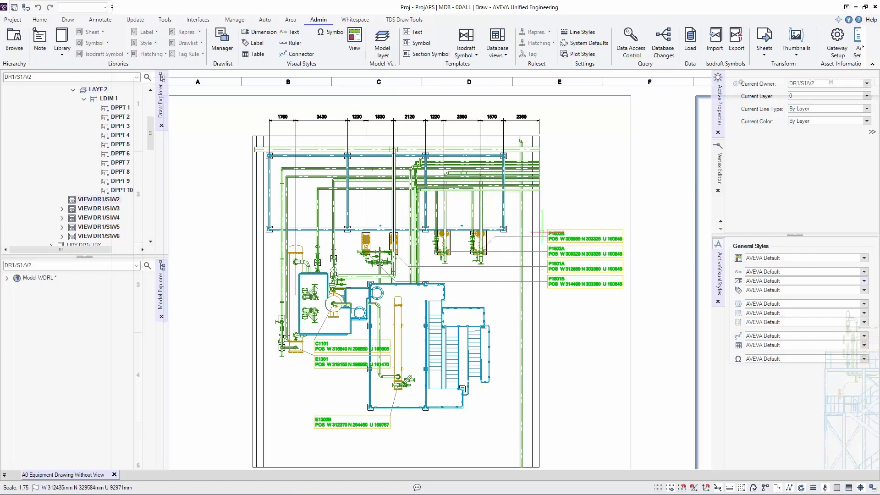
# - Create an orthogonal chained dimension in view DR1/S1/V2 from the right-hand steel column through the pipe elbows to the 100-B-1 elbow
pyautogui.scroll(5, 538, 374)
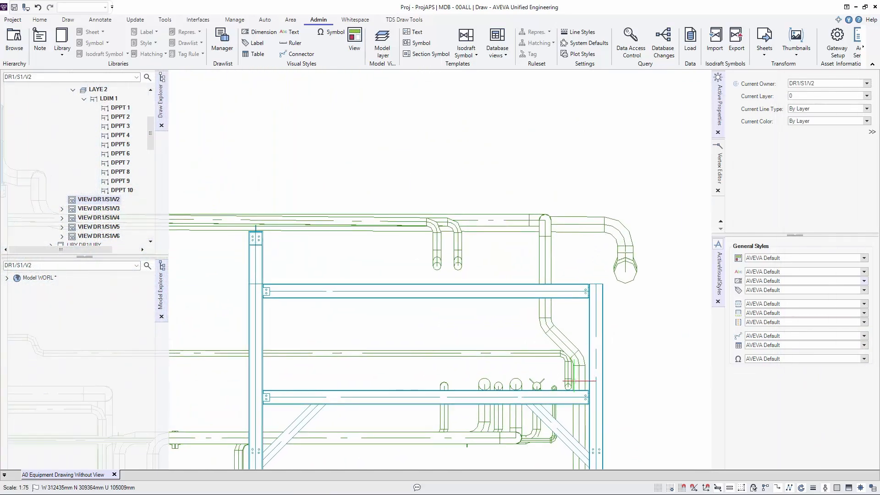
pyautogui.moveTo(572, 375)
pyautogui.mouseDown(button='middle')
pyautogui.moveTo(582, 403)
pyautogui.moveTo(604, 261)
pyautogui.moveTo(596, 225)
pyautogui.mouseUp(button='middle')
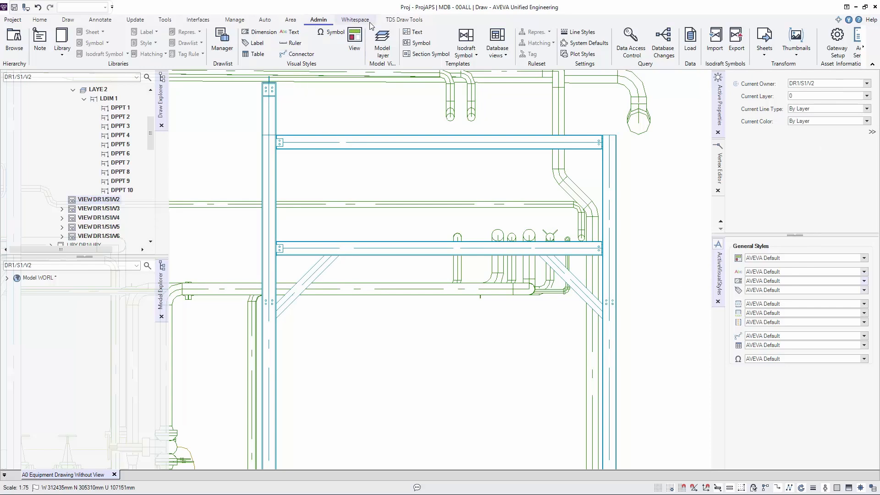
pyautogui.click(40, 20)
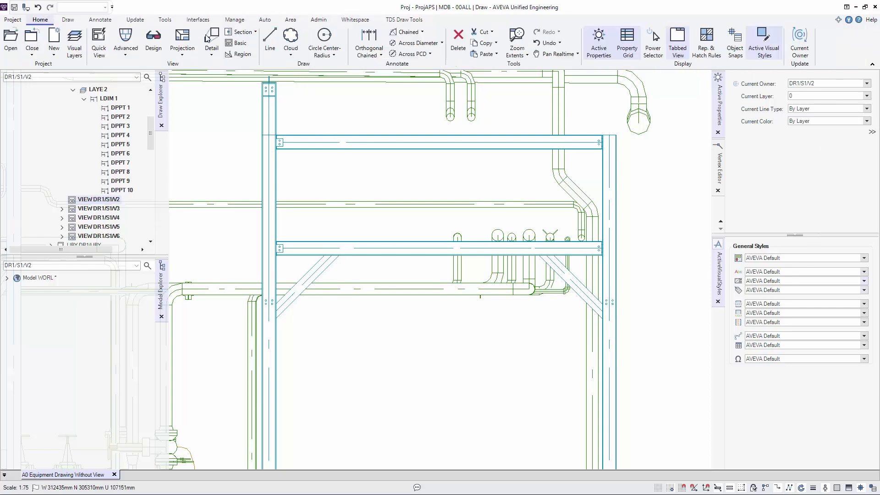
pyautogui.click(369, 53)
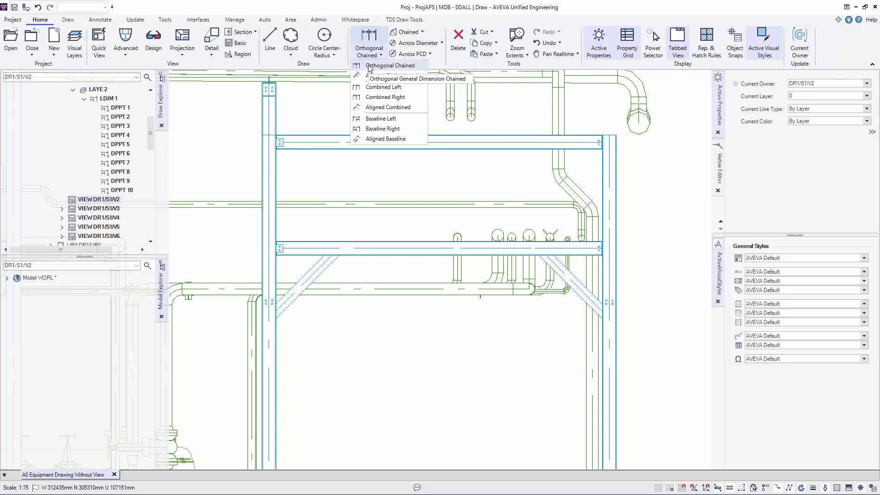
pyautogui.click(369, 65)
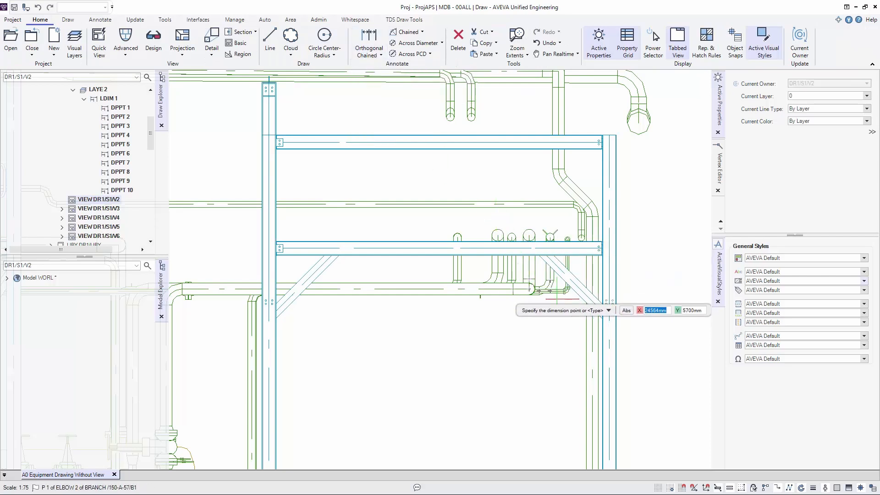
pyautogui.click(616, 252)
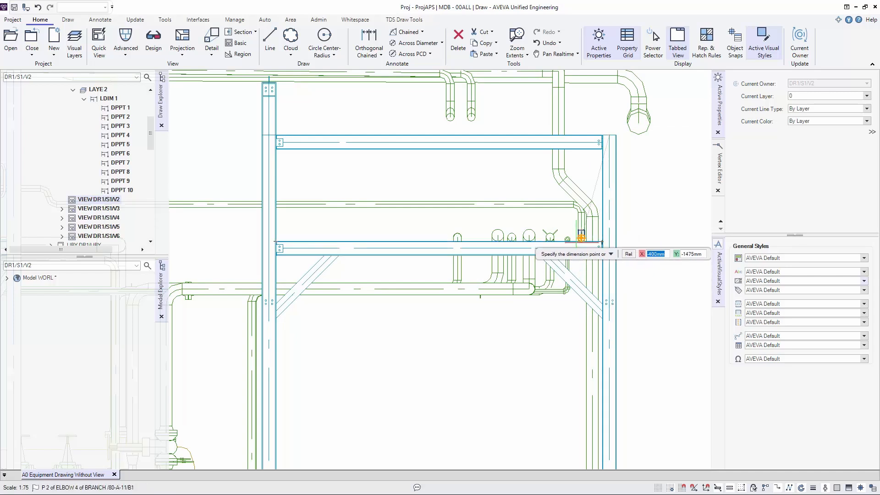
pyautogui.click(581, 238)
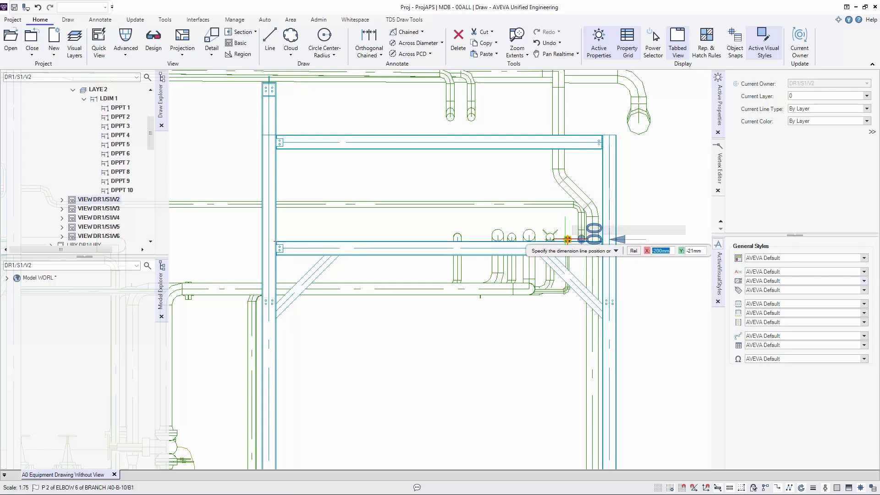
pyautogui.click(567, 239)
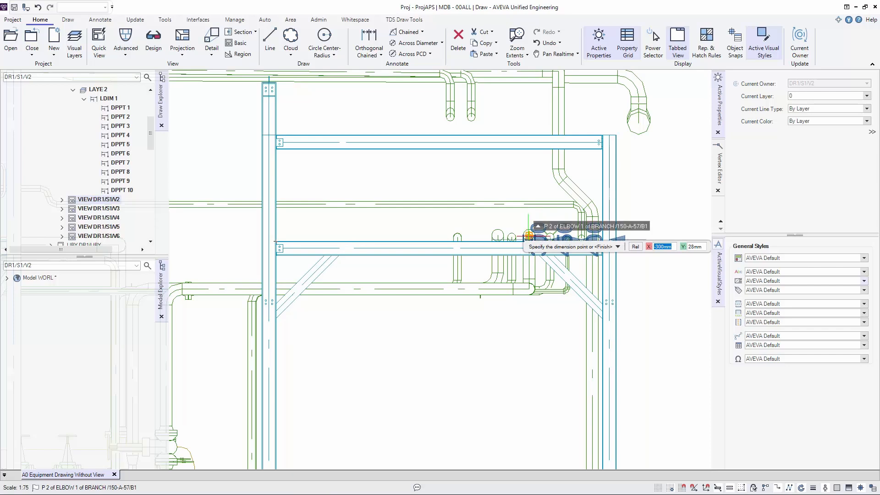
pyautogui.click(511, 238)
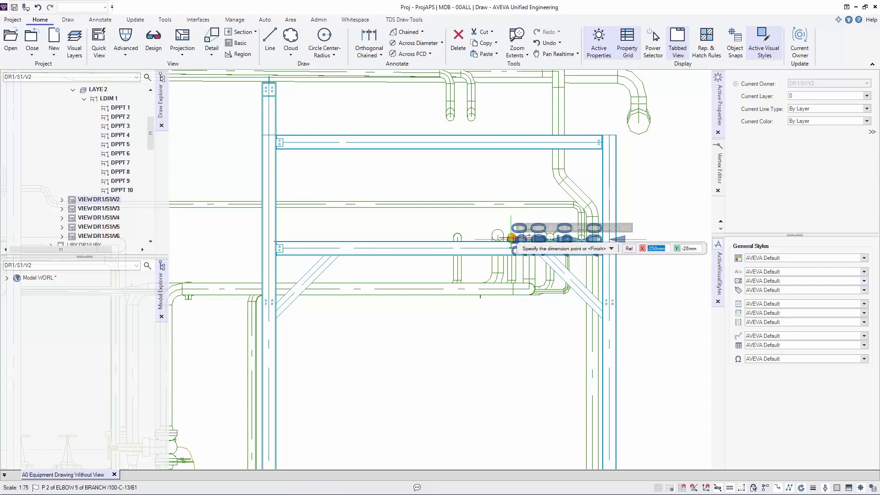
pyautogui.click(458, 238)
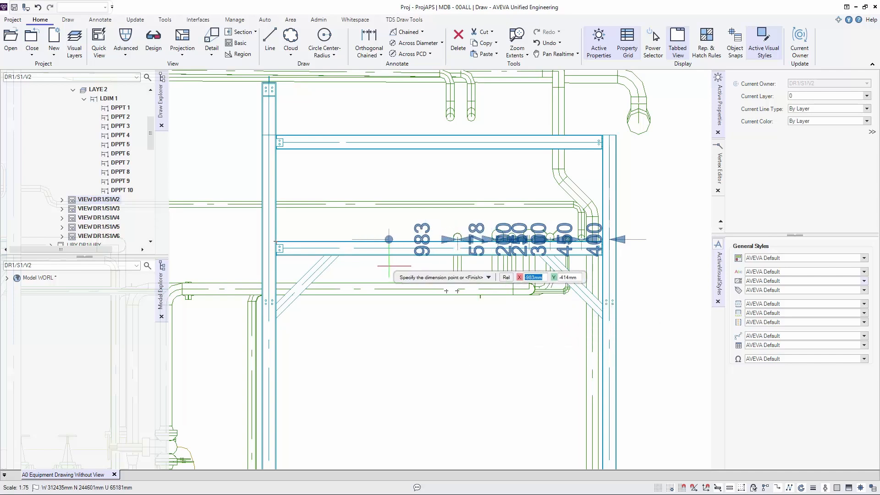
pyautogui.press('Return')
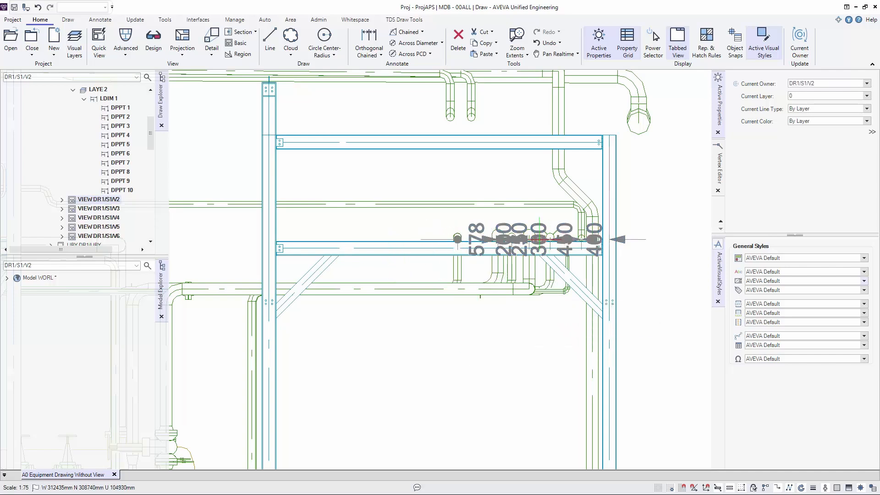
# - Stretch the pipe chain dimension line downward so it sits clear below the horizontal pipes and lower beam
pyautogui.click(539, 239)
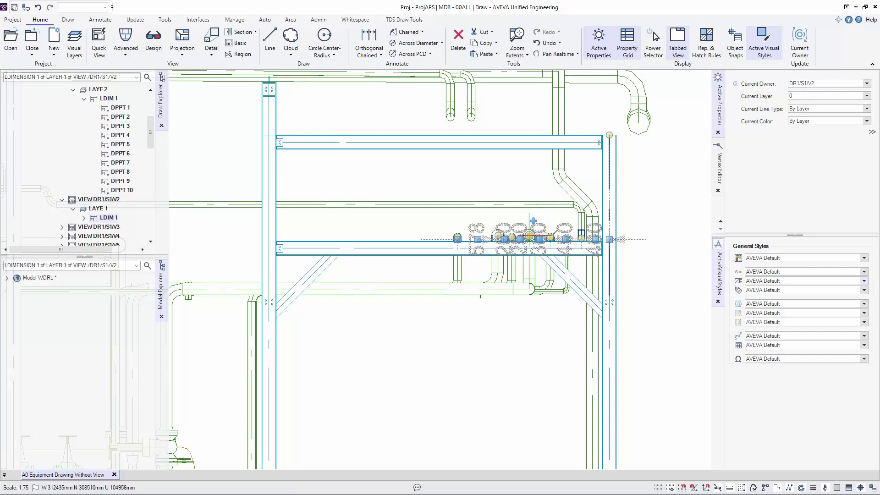
pyautogui.click(458, 238)
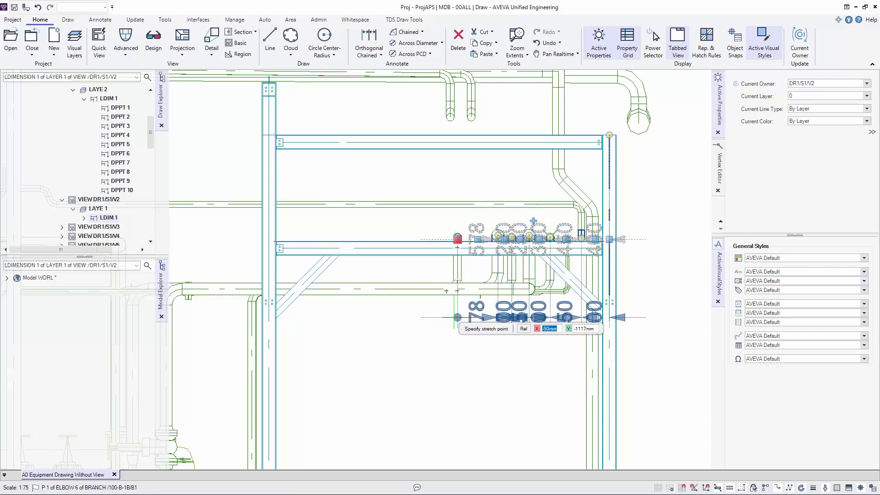
pyautogui.click(458, 358)
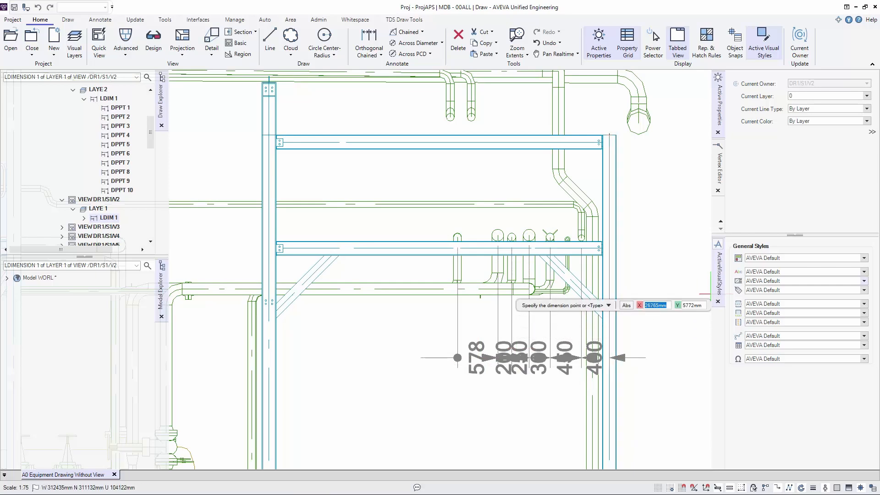
pyautogui.press('Escape')
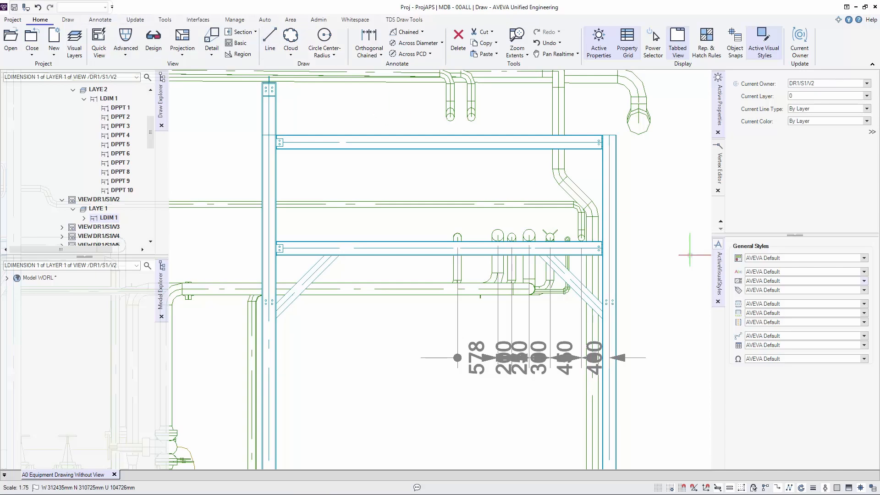
pyautogui.click(864, 313)
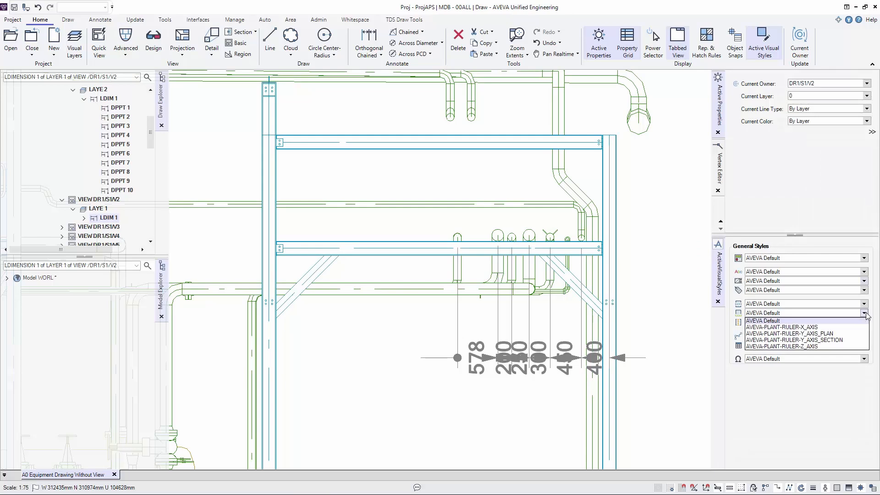
pyautogui.click(865, 314)
pyautogui.click(833, 282)
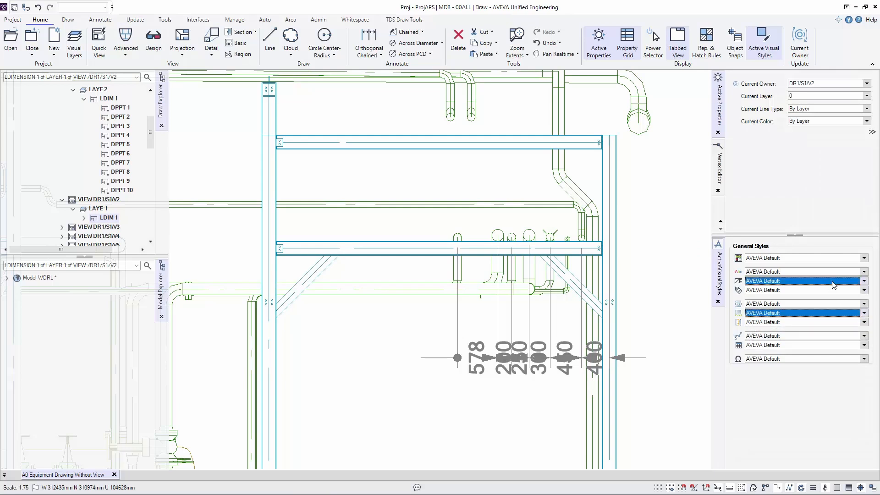
pyautogui.click(833, 284)
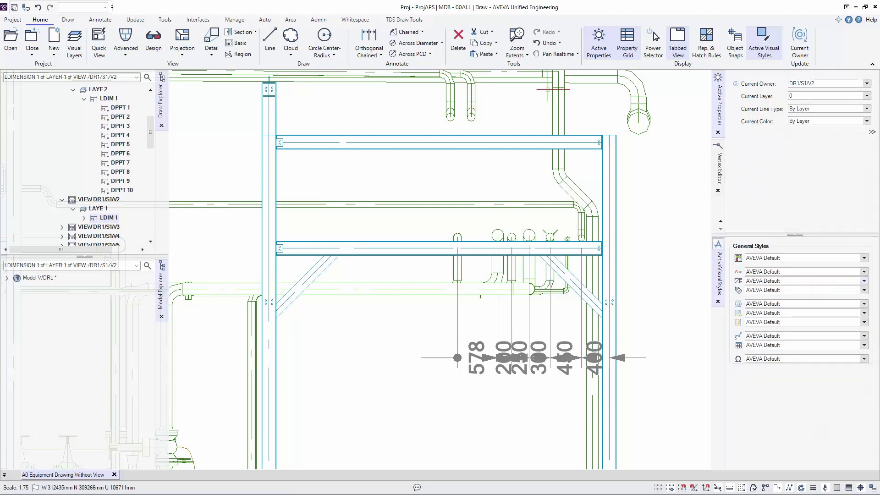
# - Preview the AVEVA-DIM-1.8, AVEVA-WHITE and AVEVA-BLACK dimension visual styles
pyautogui.click(313, 21)
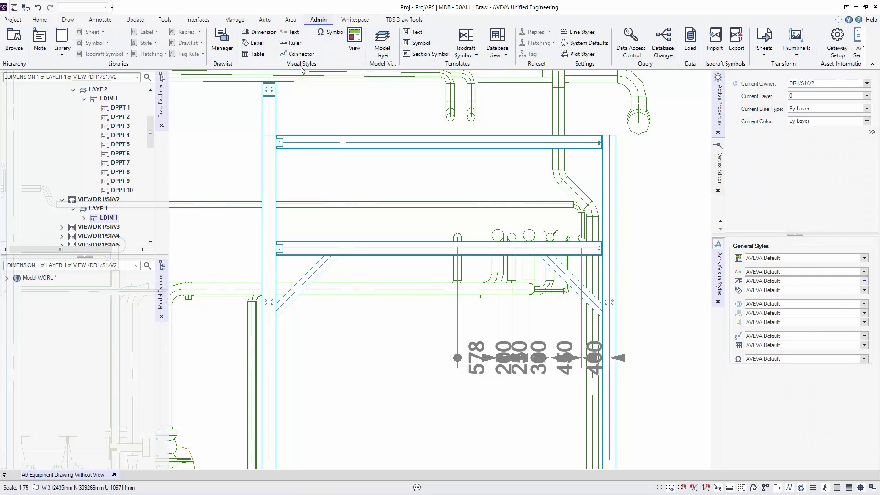
pyautogui.click(257, 32)
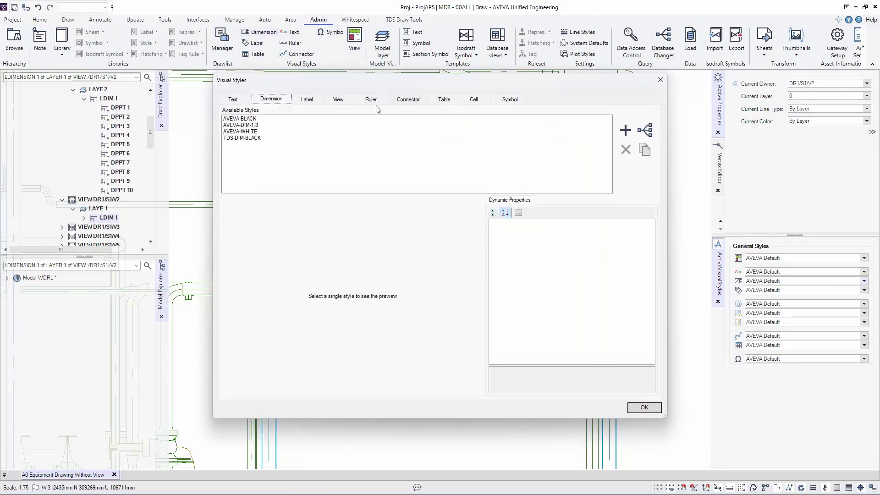
pyautogui.click(246, 127)
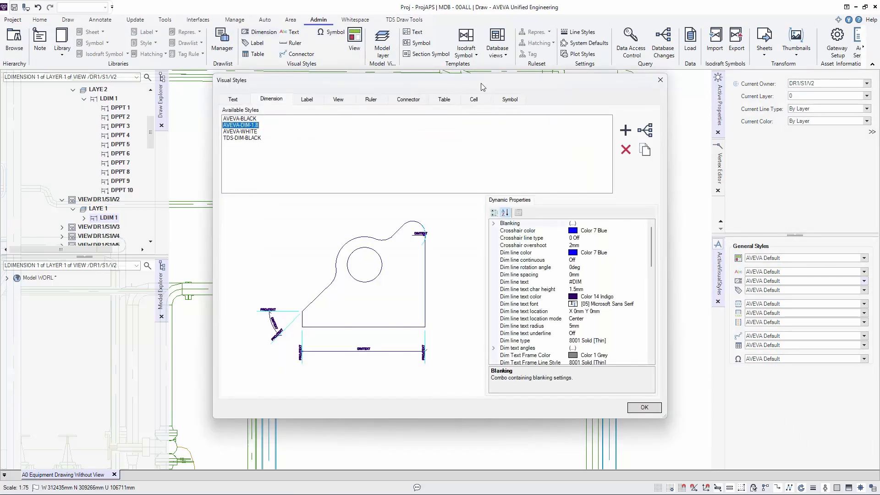
pyautogui.moveTo(474, 86); pyautogui.dragTo(330, 39)
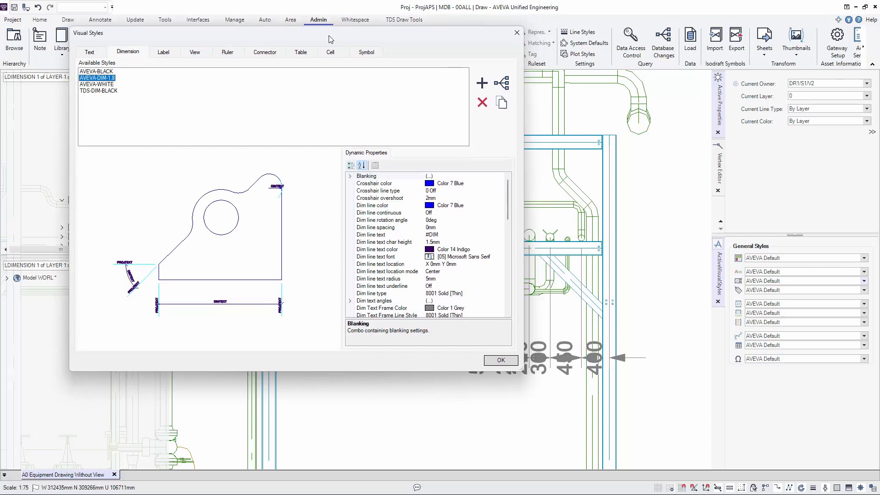
pyautogui.click(108, 85)
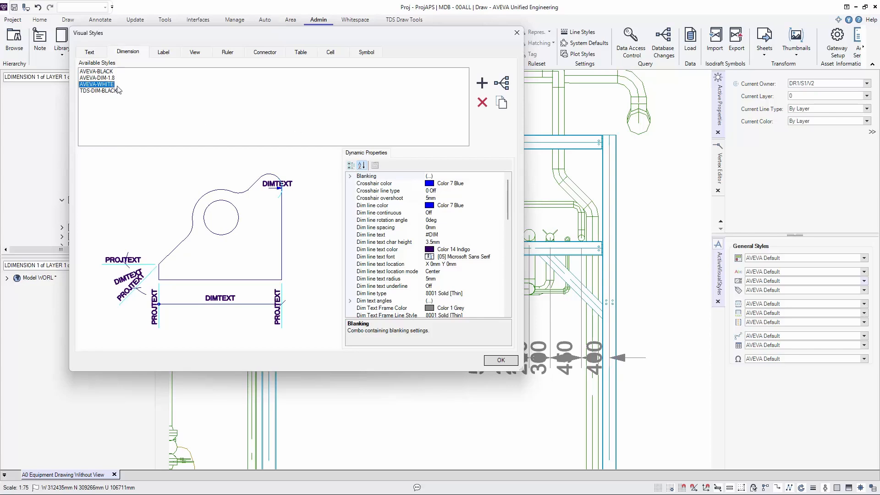
pyautogui.click(101, 71)
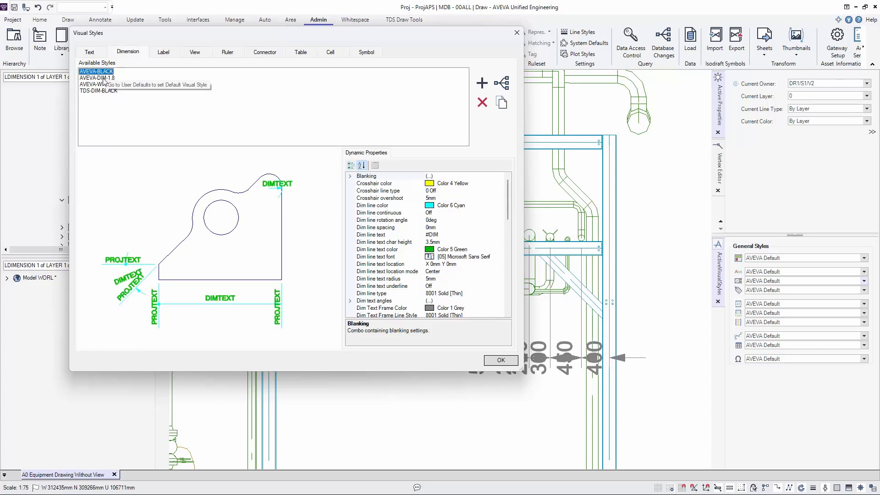
pyautogui.click(102, 85)
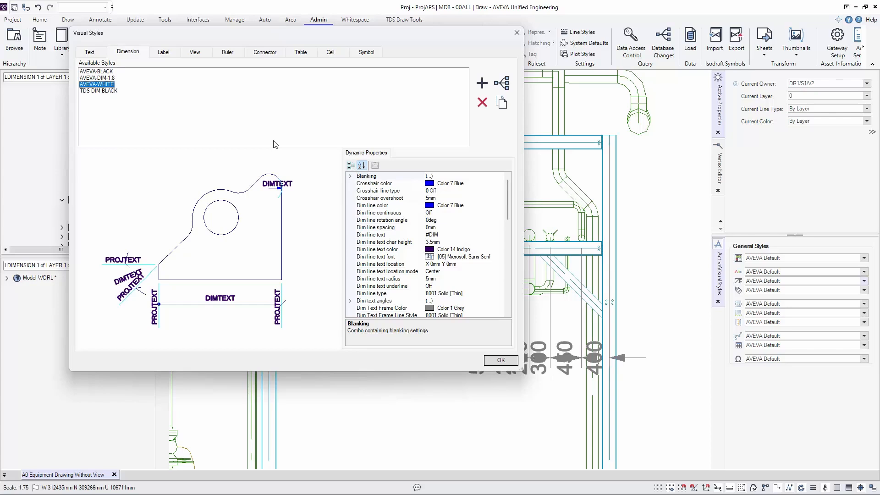
# - Create a new dimension style named TDS-Arrow-Close as a copy of TDS-DIM-BLACK
pyautogui.click(108, 92)
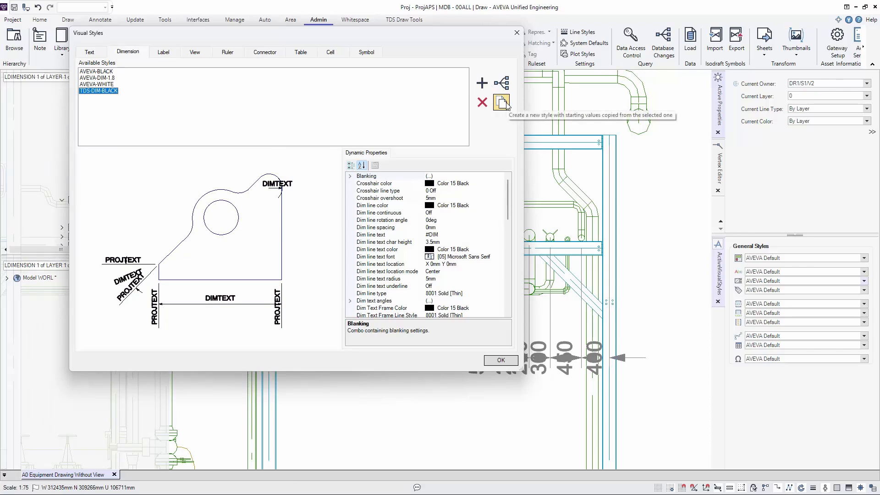
pyautogui.click(502, 102)
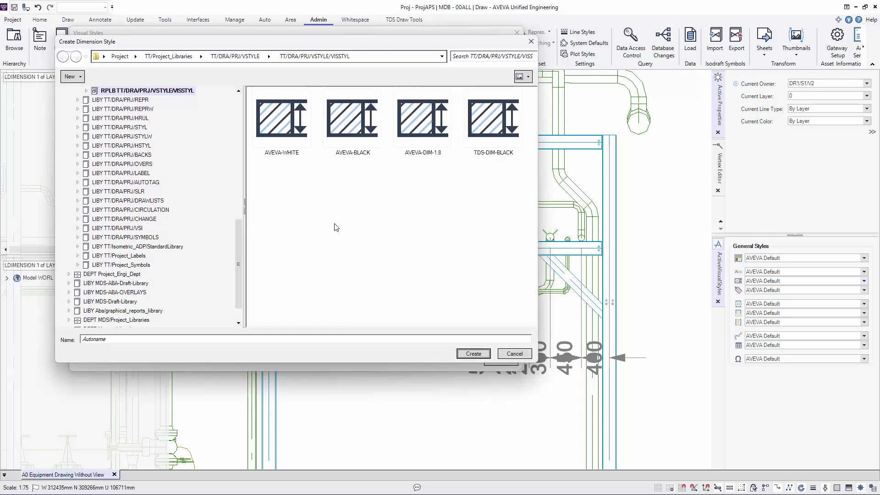
pyautogui.click(178, 340)
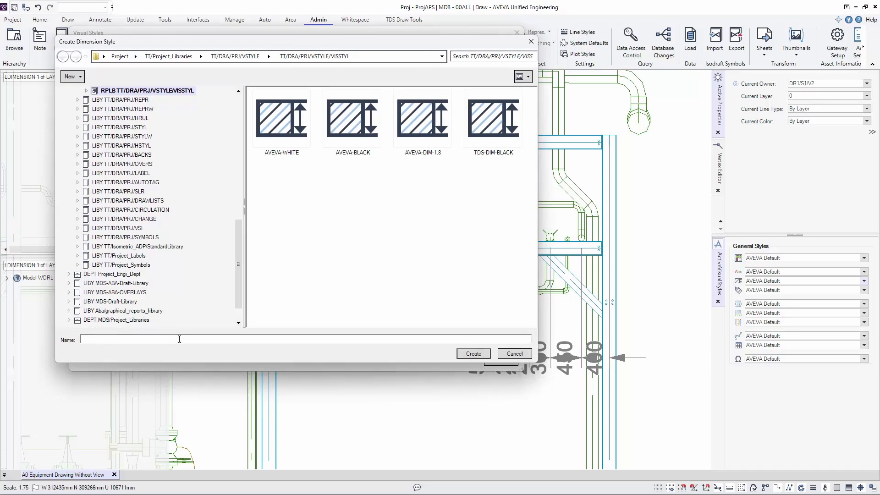
pyautogui.write('TDS-Arrow-Close')
pyautogui.press('Return')
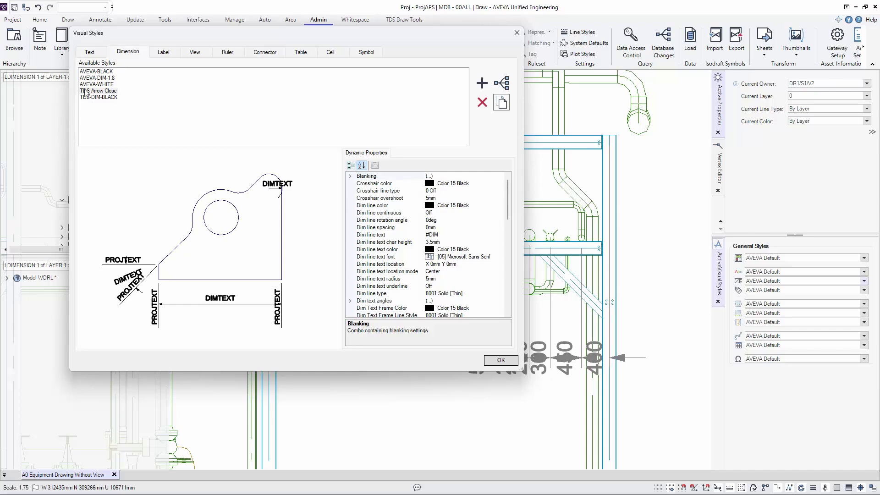
# - Set the dimension line text character height of the TDS-Arrow-Close style to 1.8mm
pyautogui.click(86, 91)
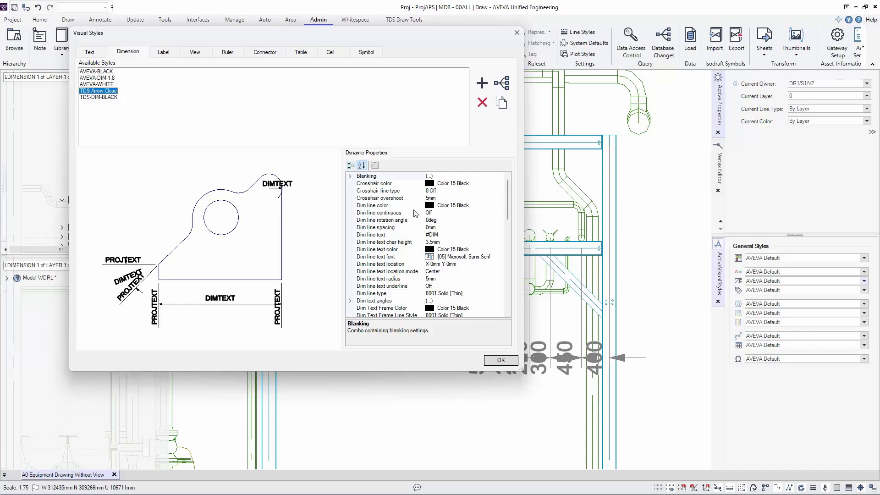
pyautogui.click(435, 243)
pyautogui.click(435, 242)
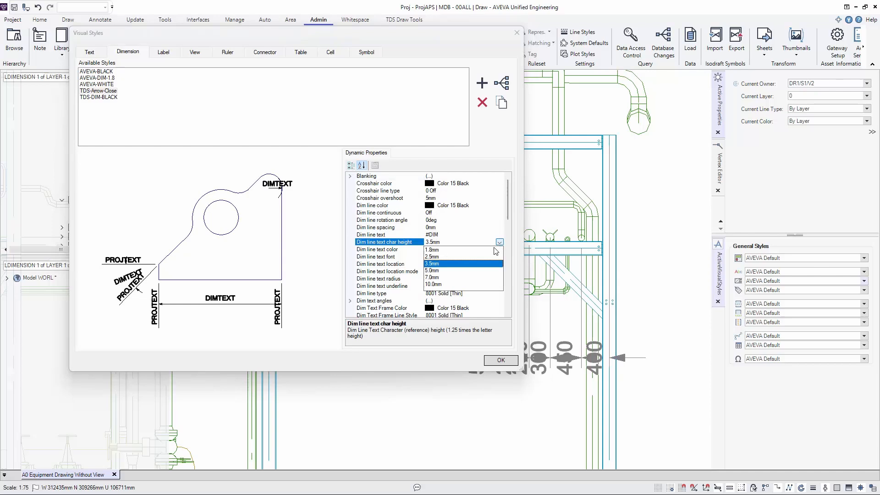
pyautogui.click(433, 250)
# - Expand the terminator settings of the TDS-Arrow-Close style and look through the glyphs offered for the angular terminator
pyautogui.scroll(-5, 431, 270)
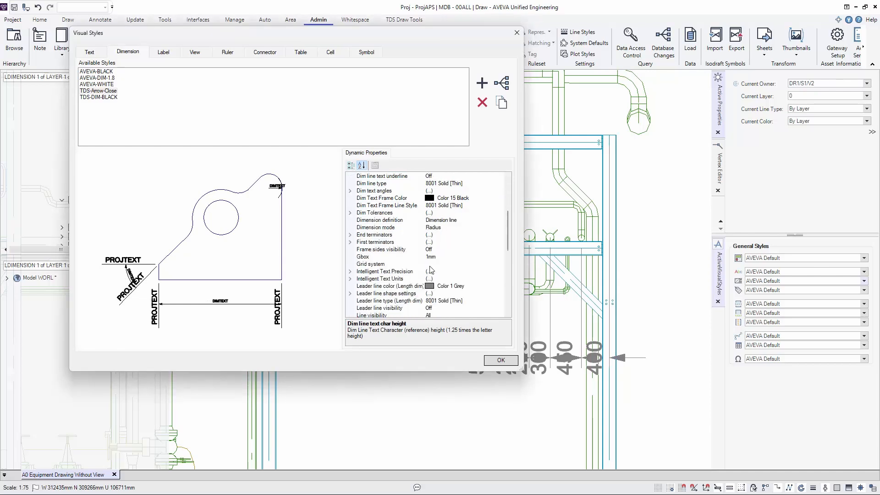
pyautogui.scroll(-10, 431, 270)
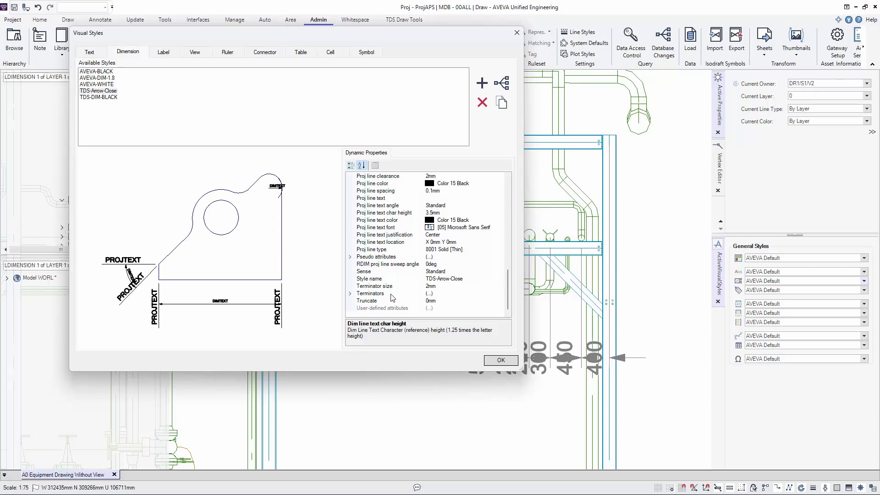
pyautogui.click(350, 293)
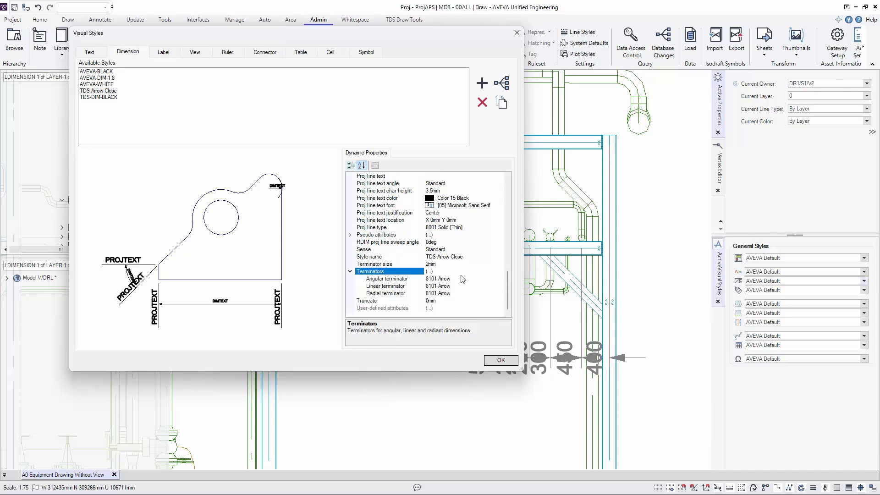
pyautogui.click(484, 280)
pyautogui.click(501, 280)
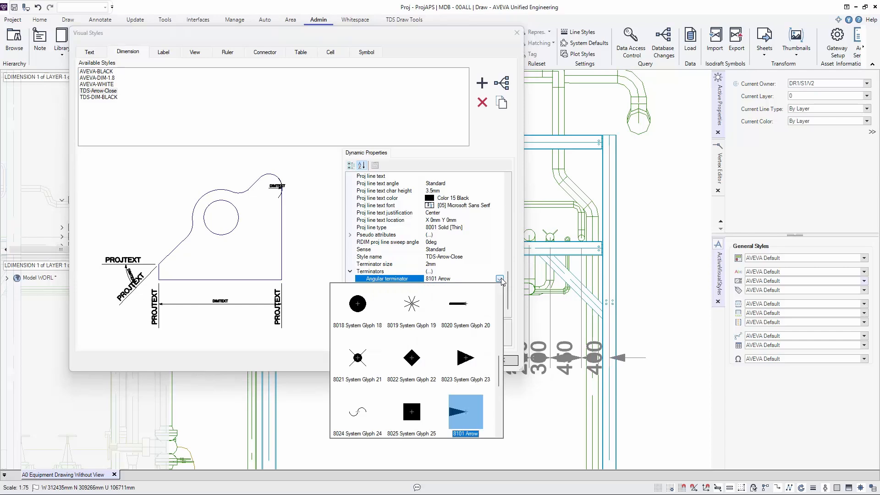
pyautogui.click(501, 280)
# - Set the linear terminator of the TDS-Arrow-Close style to 8021 System Glyph 21
pyautogui.click(492, 286)
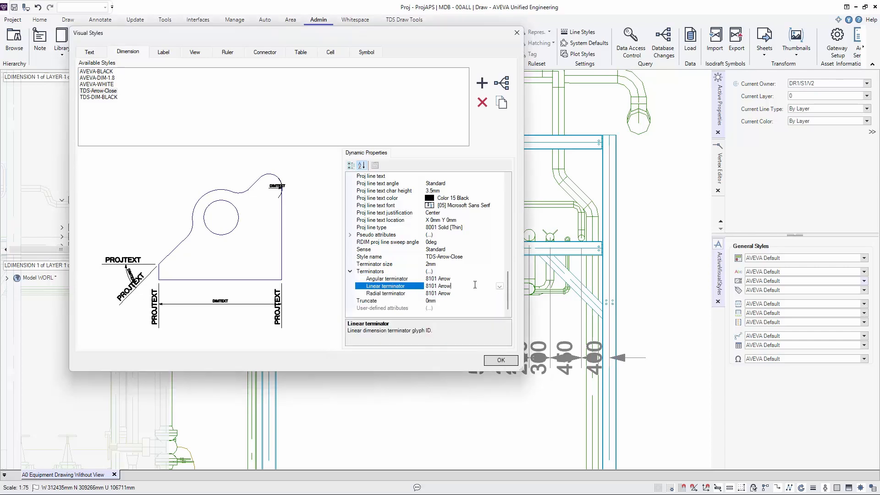
pyautogui.click(499, 286)
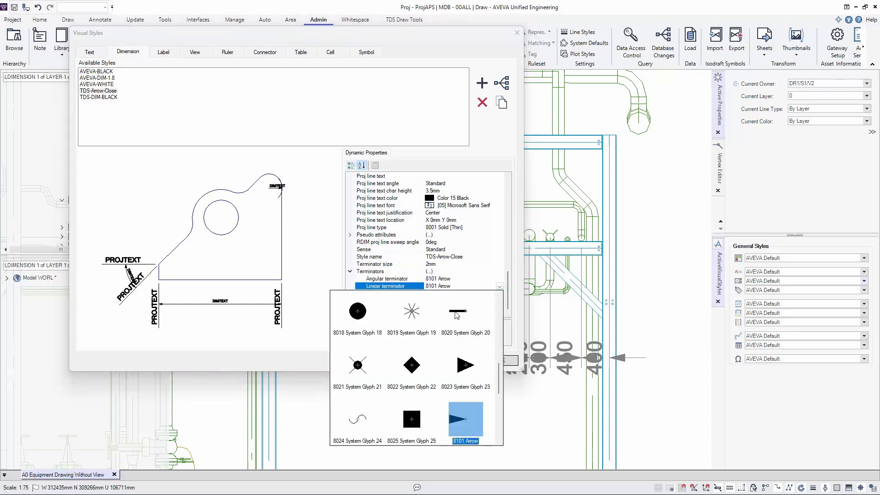
pyautogui.scroll(-1, 448, 318)
pyautogui.scroll(2, 447, 318)
pyautogui.click(358, 365)
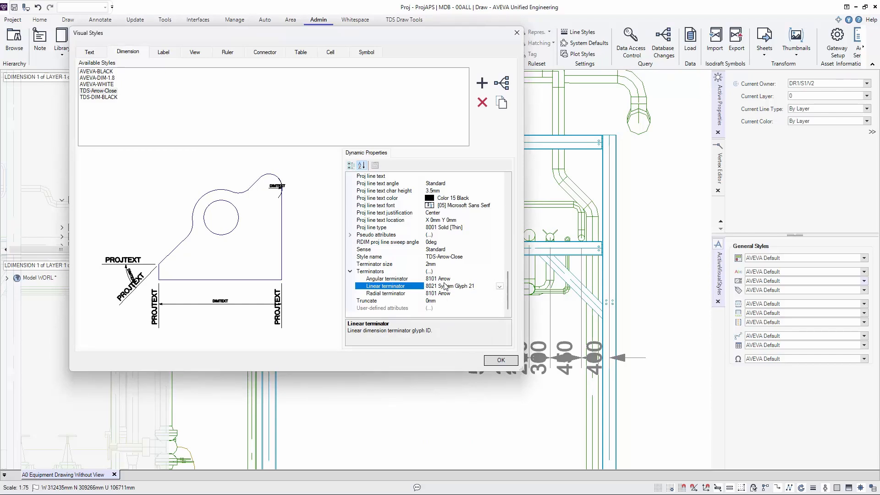
# - Set the terminator size of the TDS-Arrow-Close style to 1mm
pyautogui.click(435, 265)
pyautogui.click(499, 264)
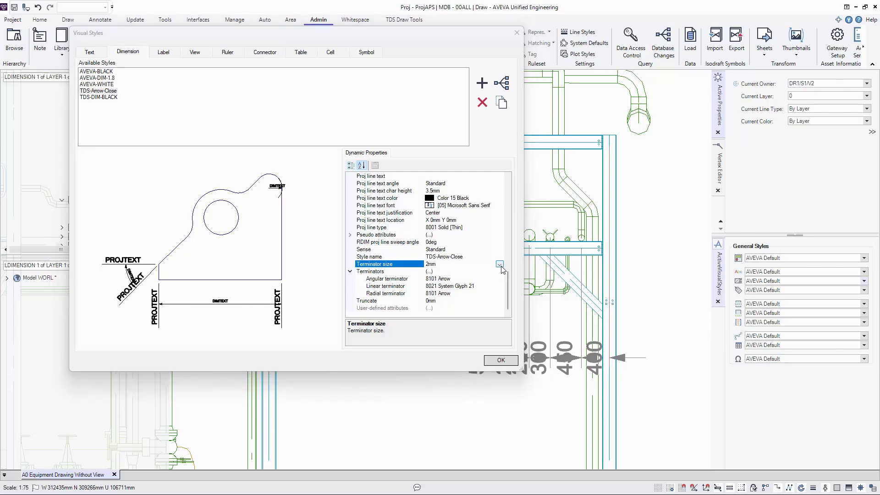
pyautogui.click(463, 265)
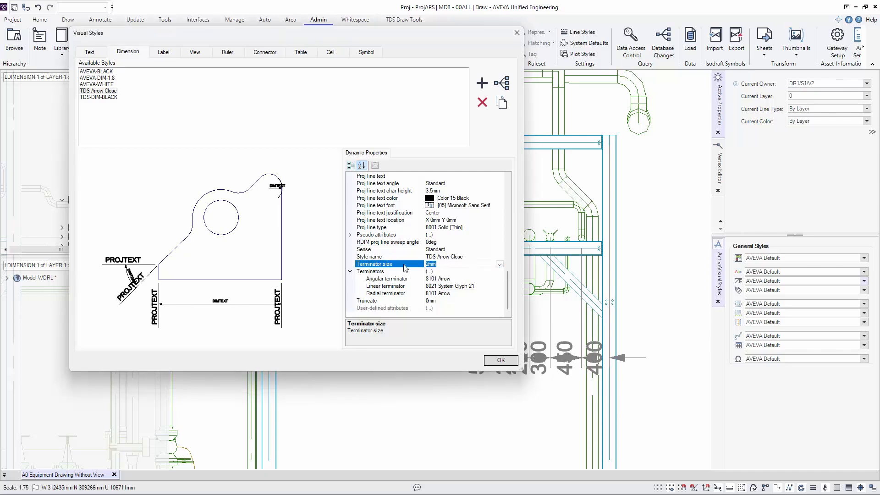
pyautogui.write('1')
# - Set the linear terminator of the TDS-Arrow-Close style to 8016 System Glyph 16 and close the visual styles dialog
pyautogui.click(476, 286)
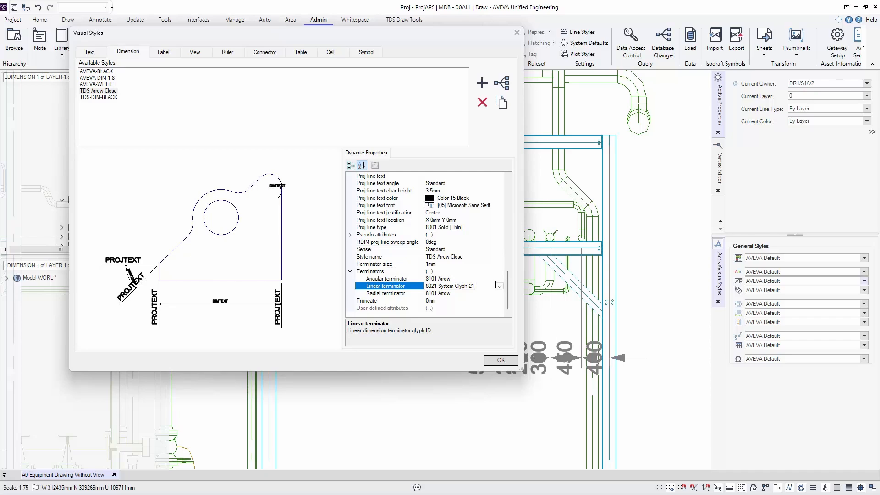
pyautogui.click(499, 286)
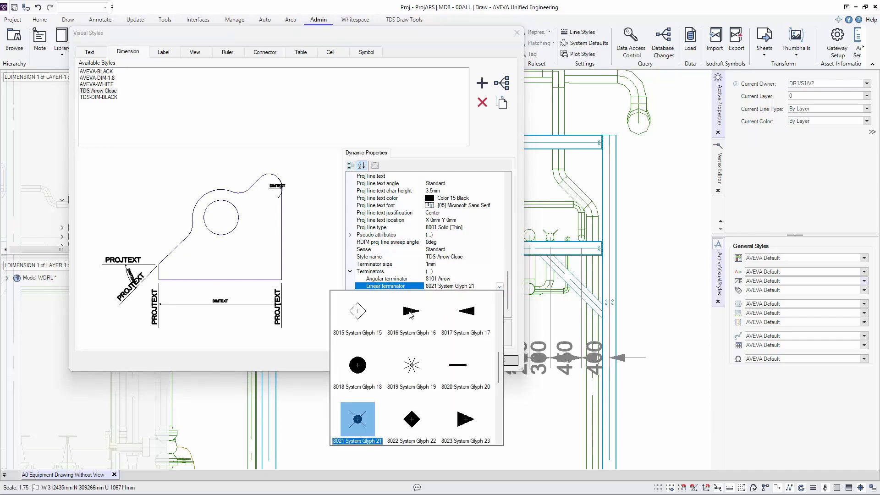
pyautogui.scroll(5, 422, 333)
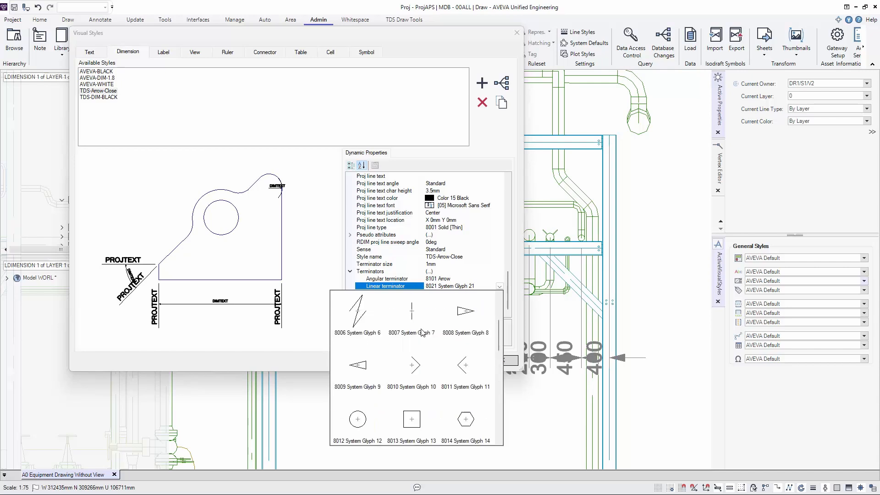
pyautogui.scroll(-5, 422, 333)
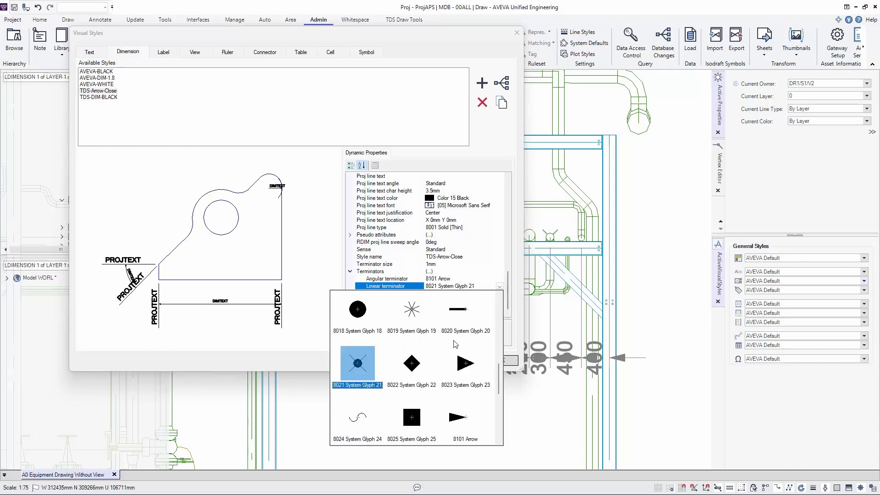
pyautogui.scroll(3, 457, 341)
pyautogui.scroll(-4, 457, 342)
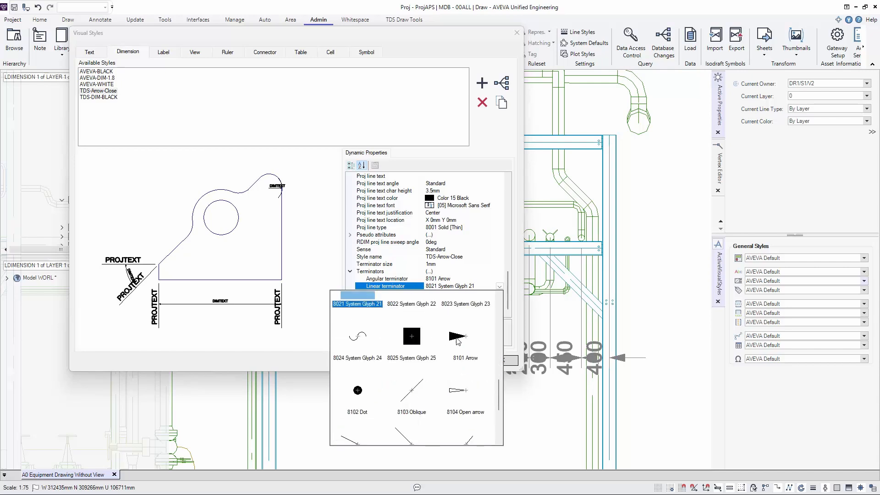
pyautogui.scroll(3, 457, 341)
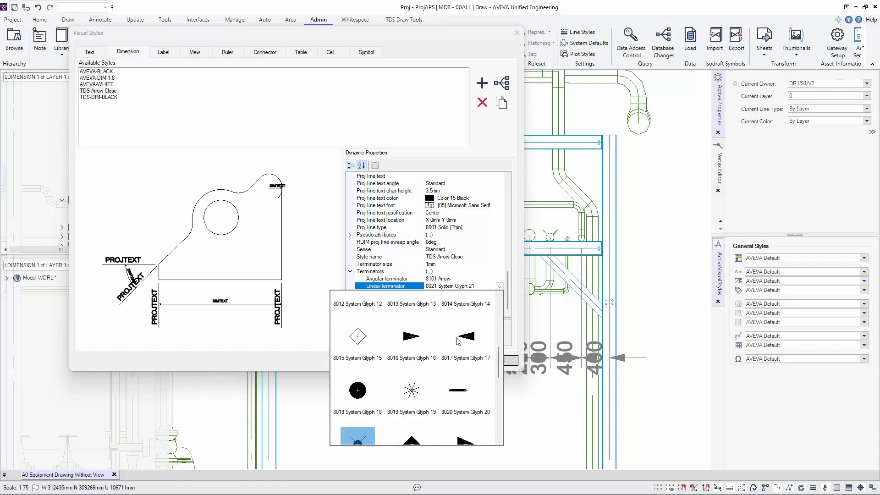
pyautogui.click(413, 338)
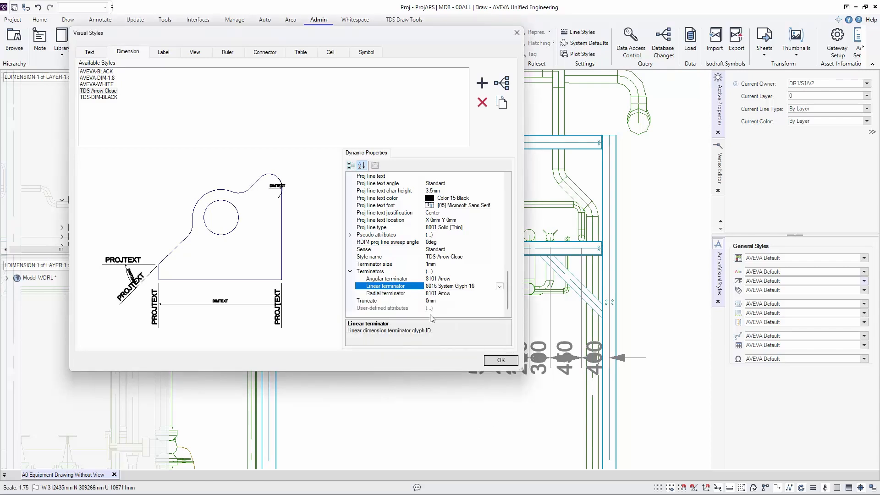
pyautogui.click(500, 360)
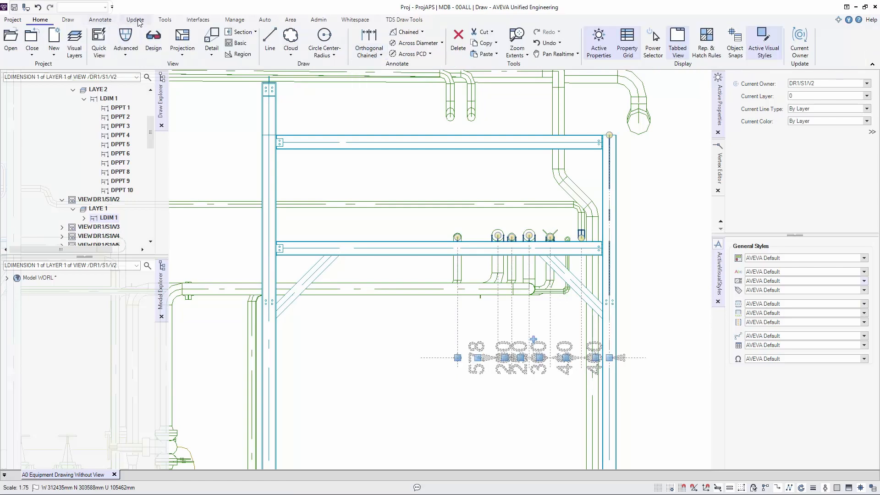
# - Display the command window and dock it alongside the active visual styles
pyautogui.click(165, 20)
pyautogui.click(22, 39)
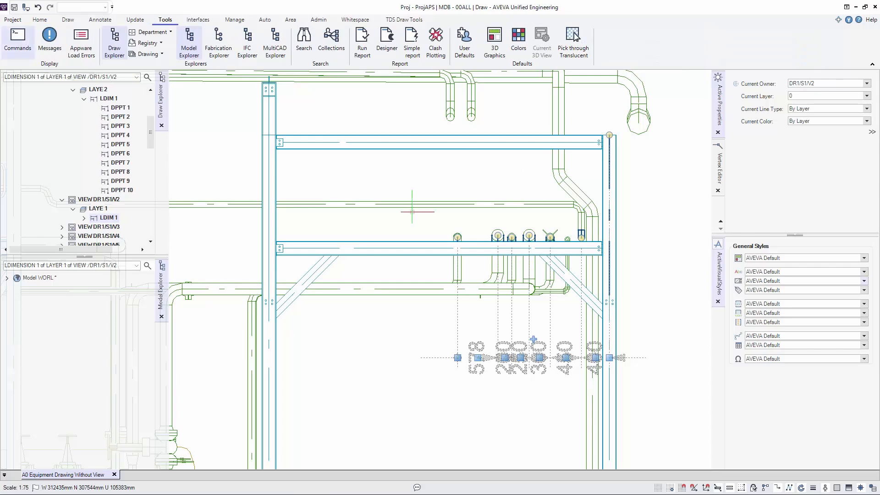
pyautogui.moveTo(137, 362); pyautogui.dragTo(808, 294)
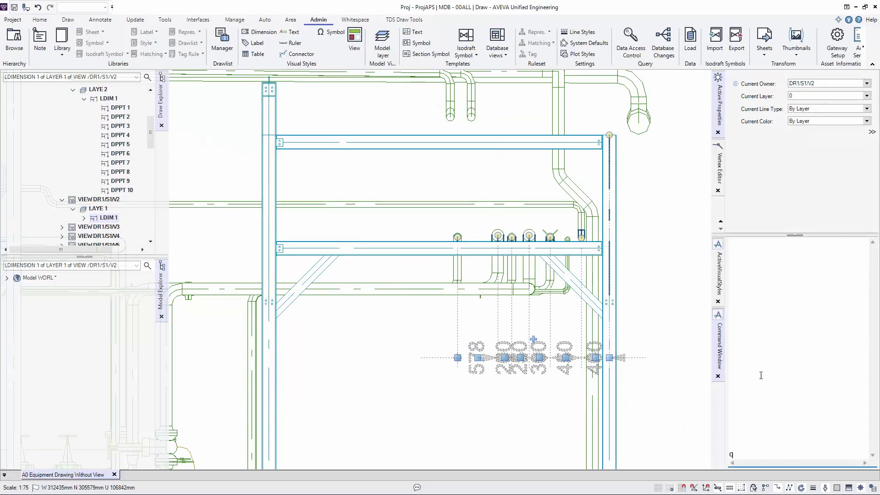
# - Query the selected pipe chain dimension with q dmref and q att, and examine its attribute list for the style reference
pyautogui.write('dmref')
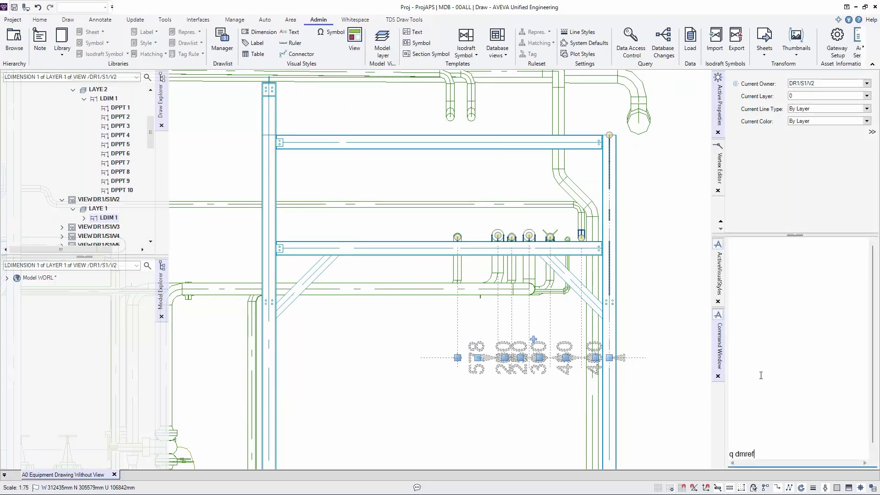
pyautogui.press('Return')
pyautogui.press('Return')
pyautogui.write('q att')
pyautogui.press('Return')
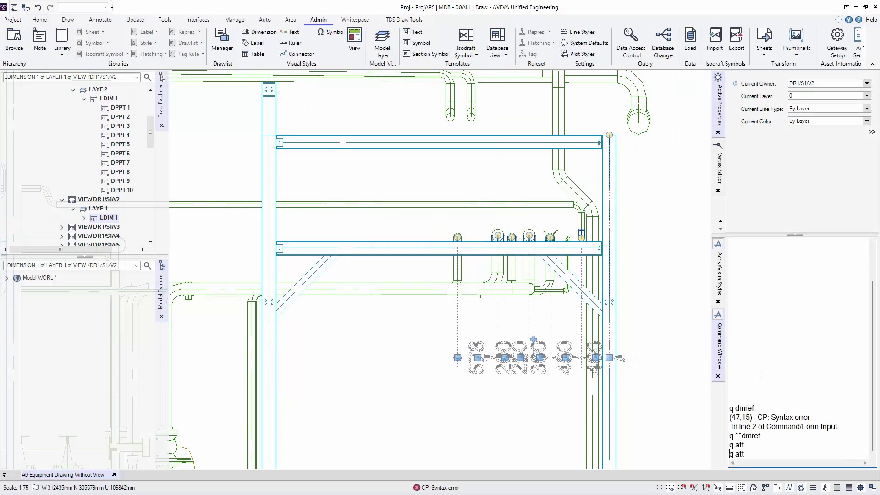
pyautogui.scroll(6, 765, 371)
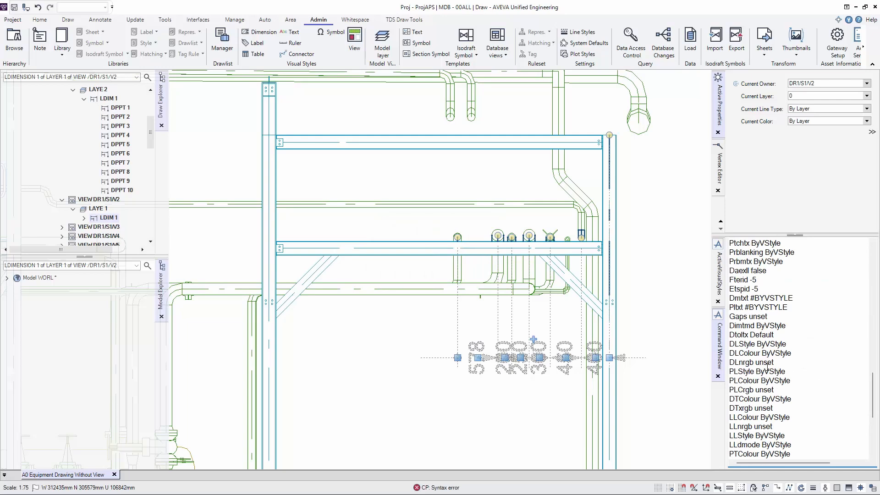
pyautogui.scroll(9, 767, 366)
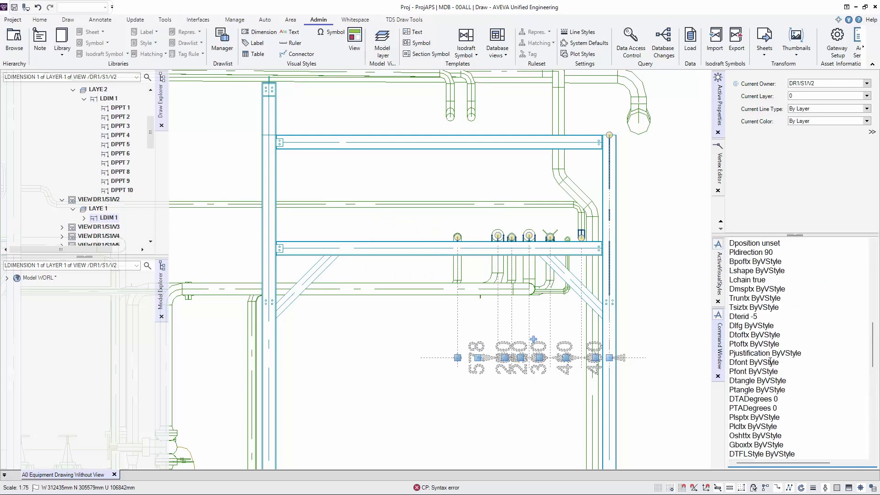
pyautogui.scroll(5, 770, 361)
pyautogui.scroll(-15, 775, 353)
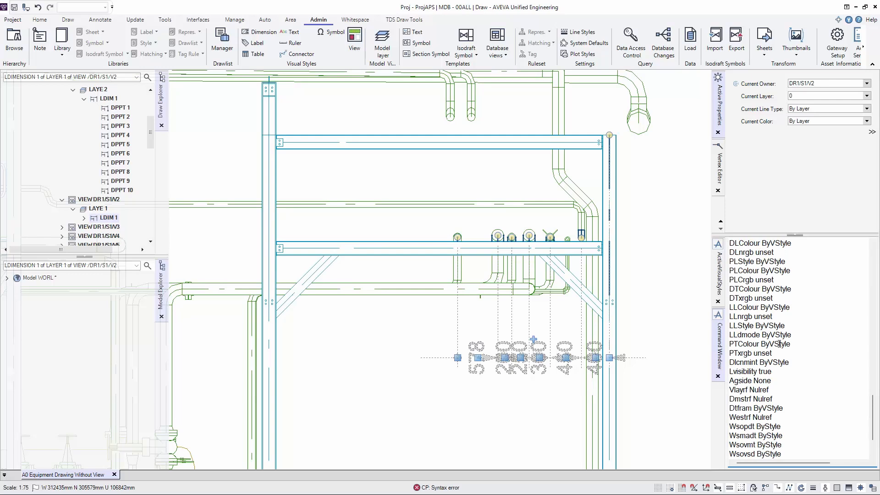
# - Try to assign the style by running Dmstrf /TDS-arrow-close on the pipe chain dimension
pyautogui.doubleClick(785, 400)
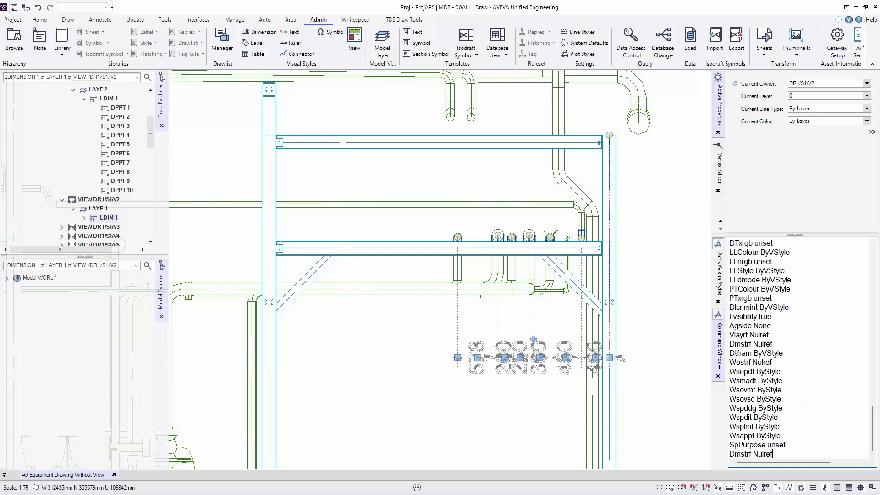
pyautogui.press('BackSpace')
pyautogui.write('/TDS-arrow-close')
pyautogui.press('Return')
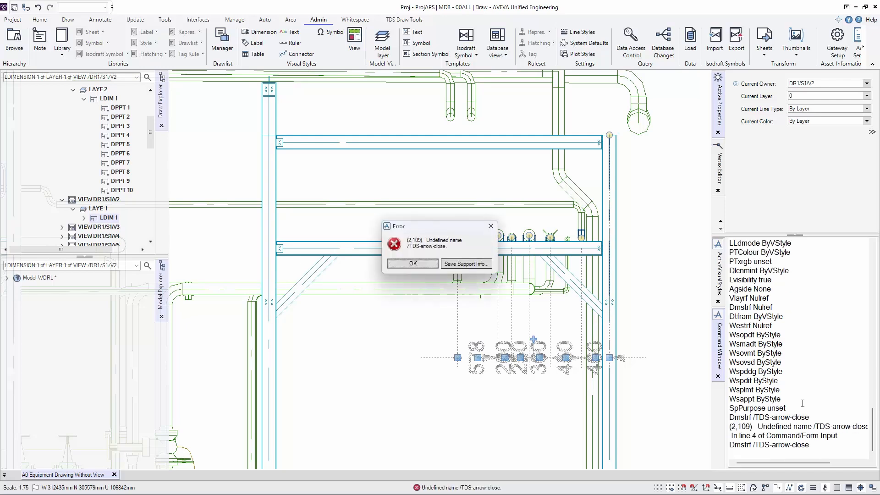
pyautogui.press('Return')
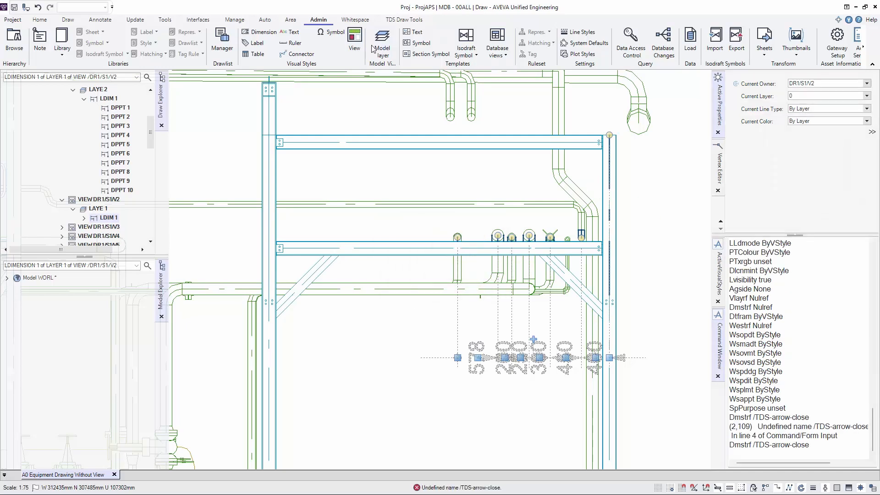
# - Check the style name's spelling in the dimension visual styles and run Dmstrf /TDS-Arrow-Close on the pipe chain dimension
pyautogui.click(259, 32)
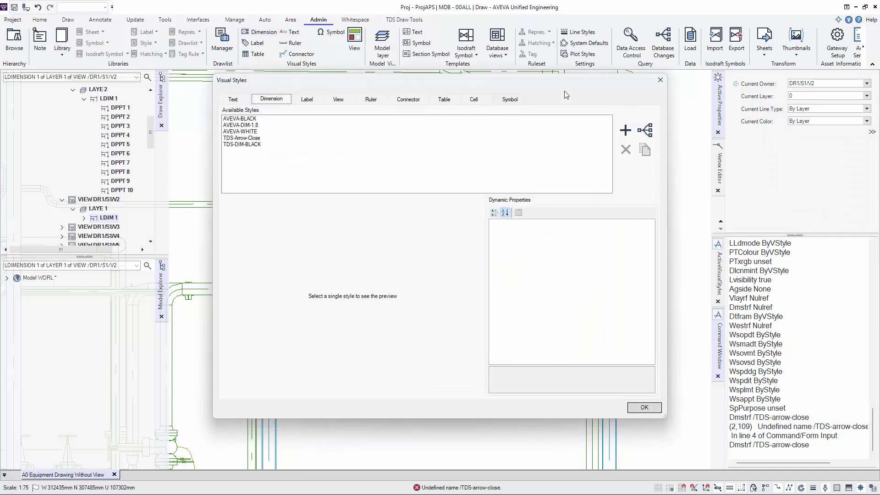
pyautogui.click(660, 80)
pyautogui.click(817, 441)
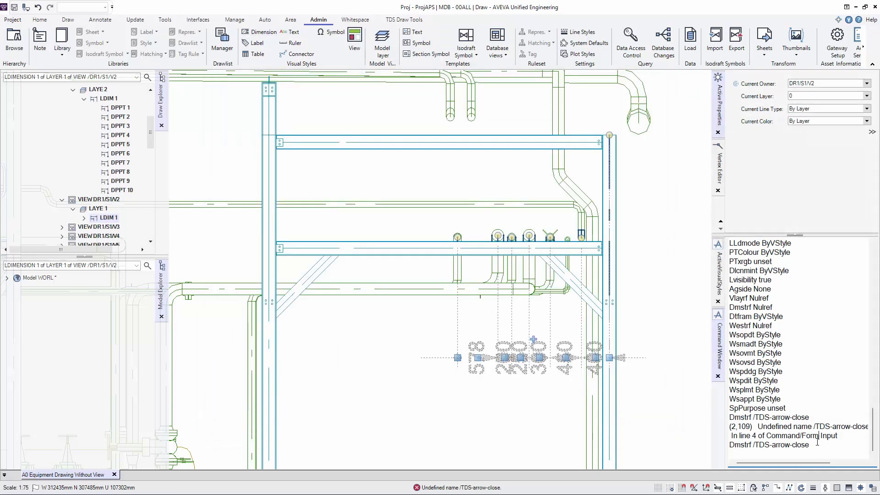
pyautogui.press('Return')
pyautogui.click(774, 454)
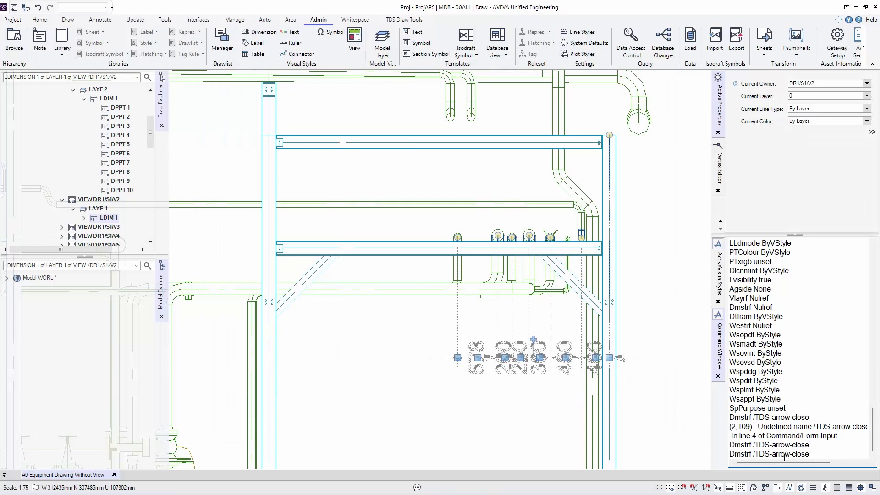
pyautogui.press('Delete')
pyautogui.write('A')
pyautogui.press('BackSpace')
pyautogui.write('C')
pyautogui.press('Return')
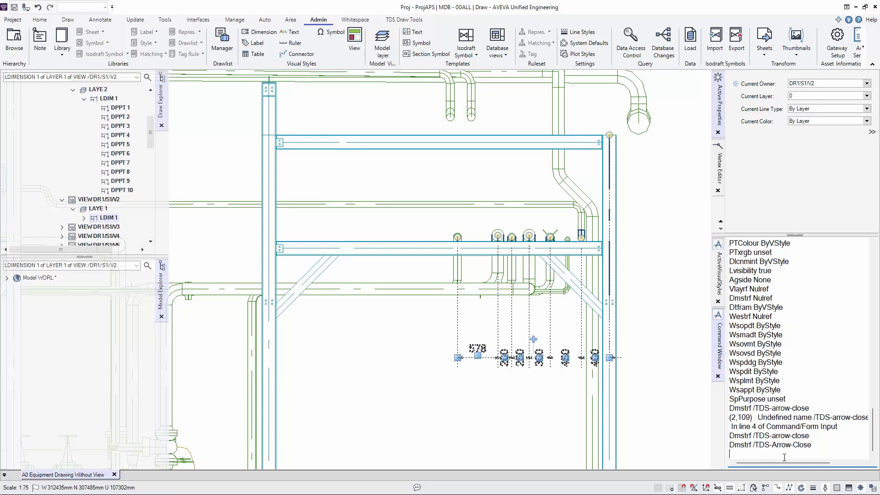
# - Undo the style assignment on the pipe chain dimension and deselect the dimension
pyautogui.click(674, 352)
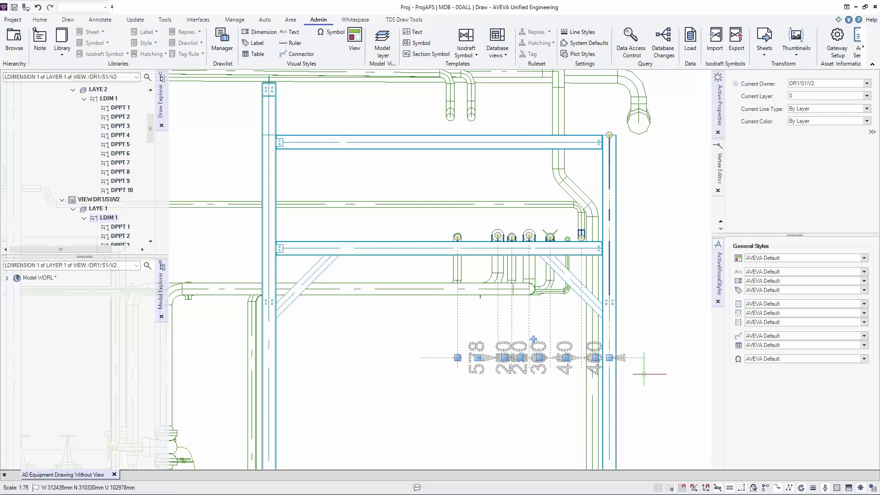
pyautogui.click(627, 376)
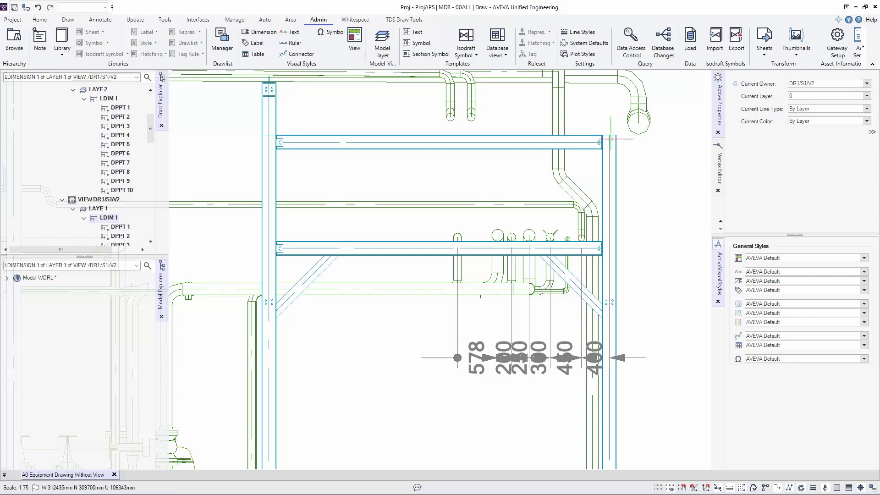
# - Open the TDS Attribute Painter utility and move its window higher over the drawing
pyautogui.click(403, 20)
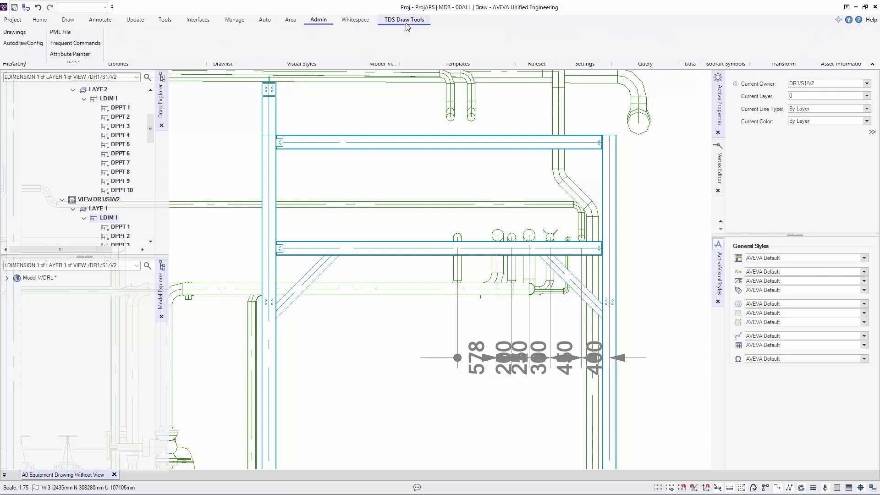
pyautogui.click(82, 55)
pyautogui.moveTo(328, 120); pyautogui.dragTo(340, 91)
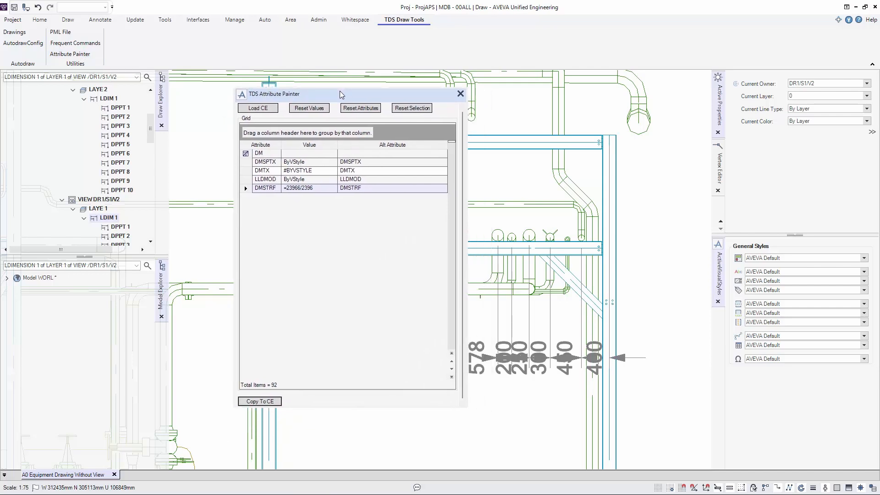
# - Load the pipe chain dimension into the Attribute Painter and set its DMSTRF value to /TDS-Arrow-Close
pyautogui.click(257, 108)
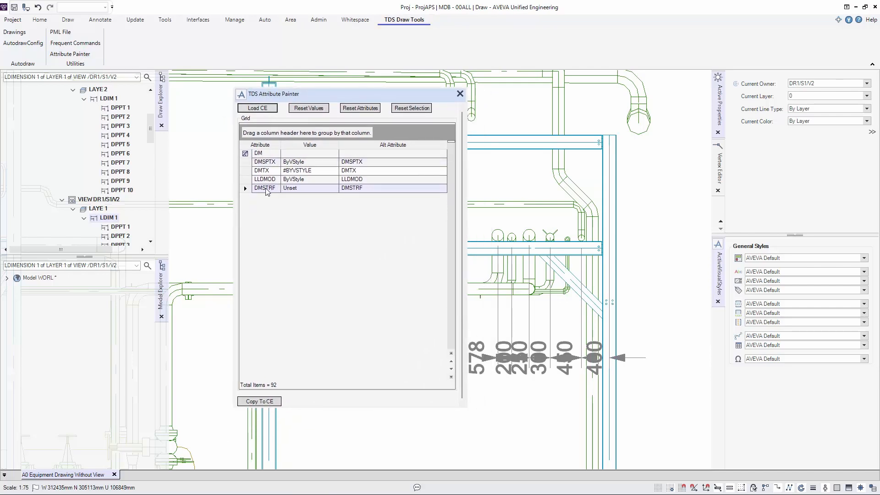
pyautogui.click(309, 187)
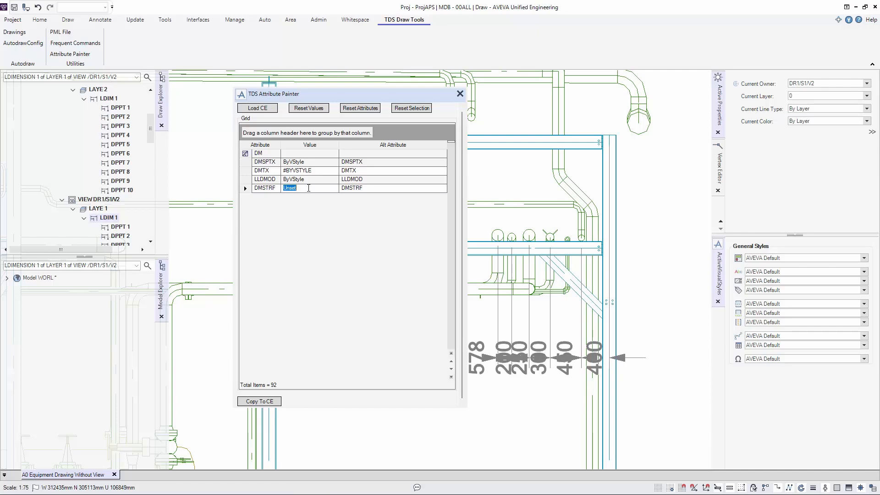
pyautogui.write('/TDS-Arrow-Close')
pyautogui.click(244, 192)
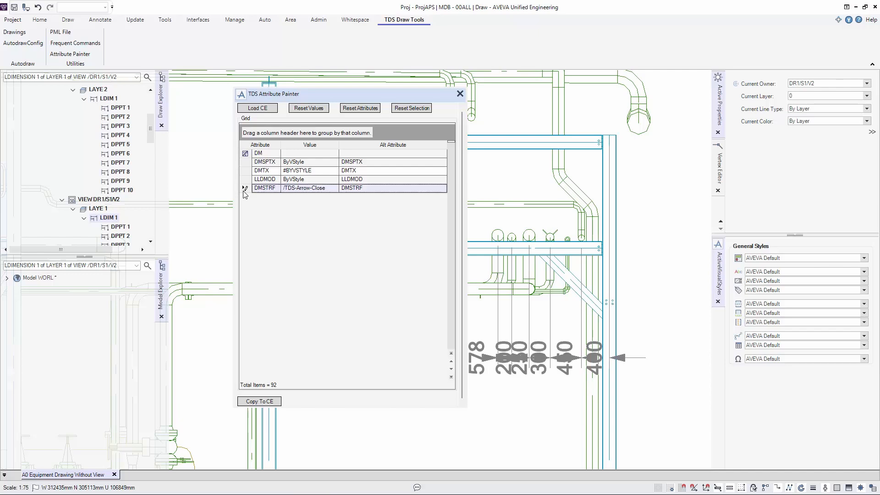
# - Copy the painter's attribute values to the pipe chain dimension, close the painter and check the restyled dimension
pyautogui.click(267, 402)
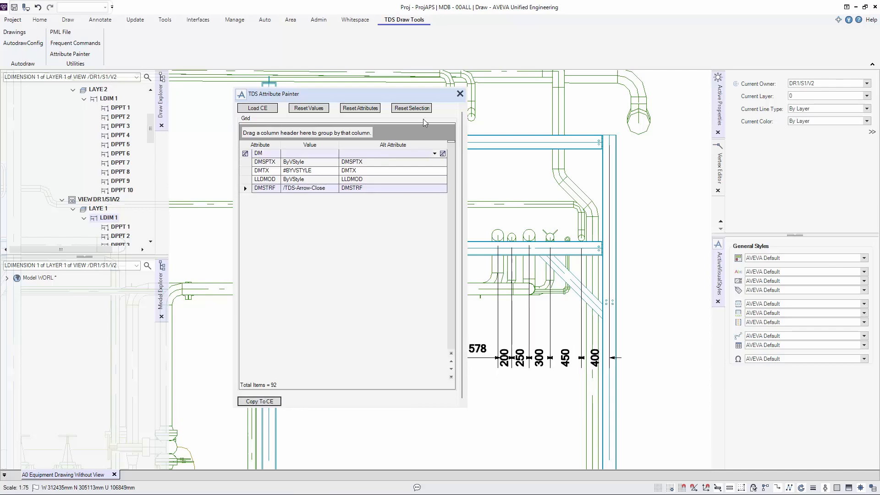
pyautogui.click(459, 93)
pyautogui.scroll(3, 567, 373)
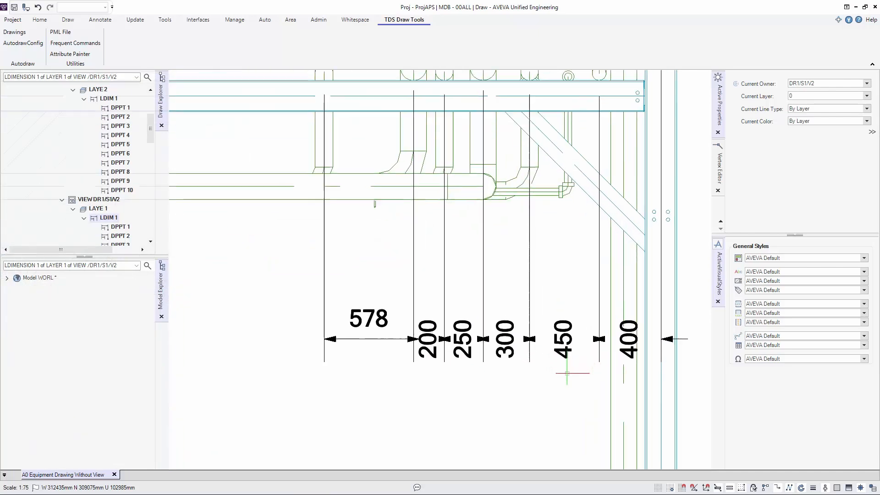
pyautogui.scroll(-3, 566, 372)
# - Open the TDS-Arrow-Close dimension visual style and expand its terminator properties
pyautogui.click(319, 20)
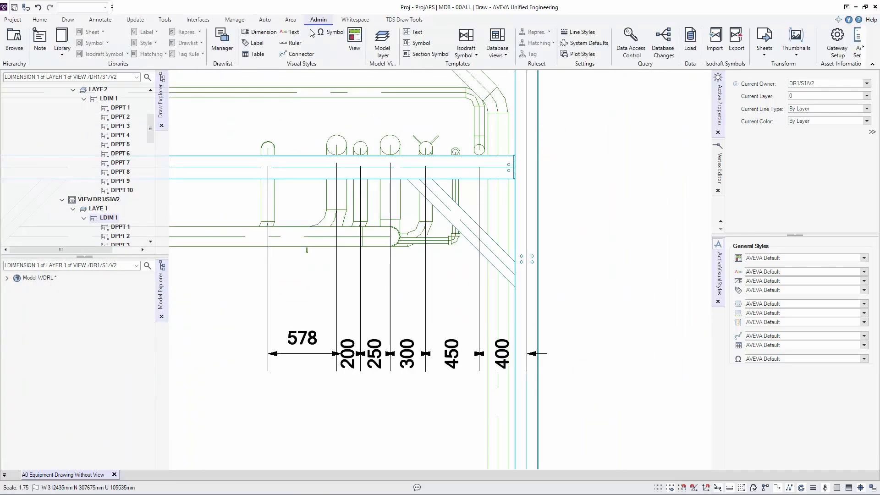
pyautogui.click(259, 33)
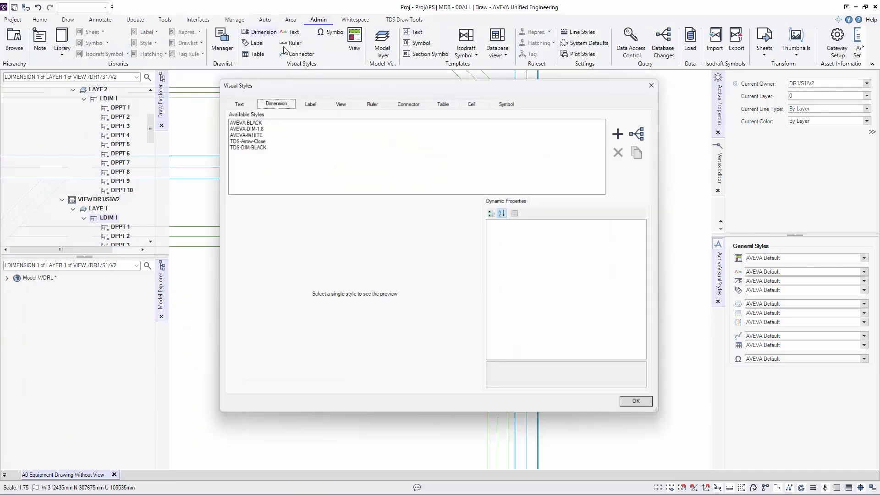
pyautogui.click(248, 139)
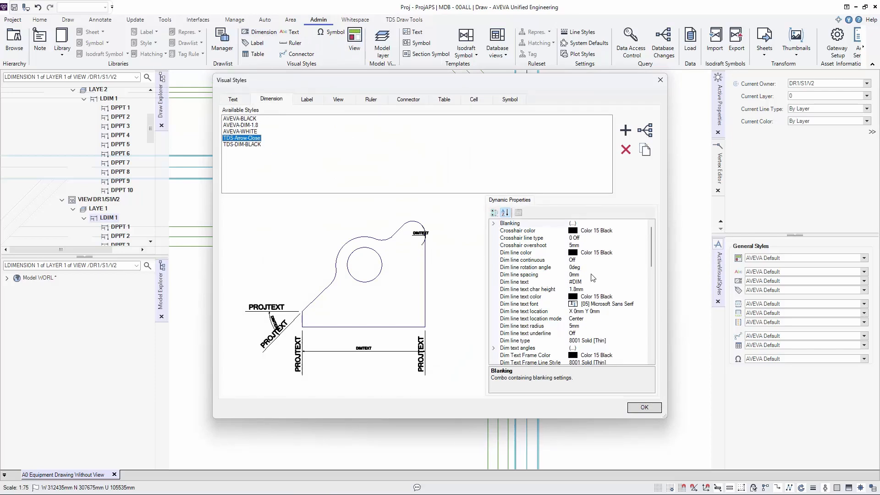
pyautogui.scroll(-15, 593, 278)
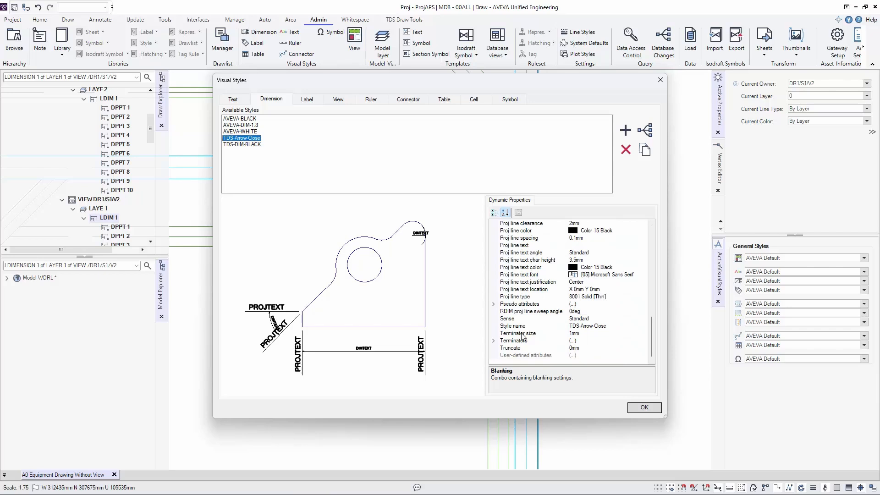
pyautogui.click(494, 340)
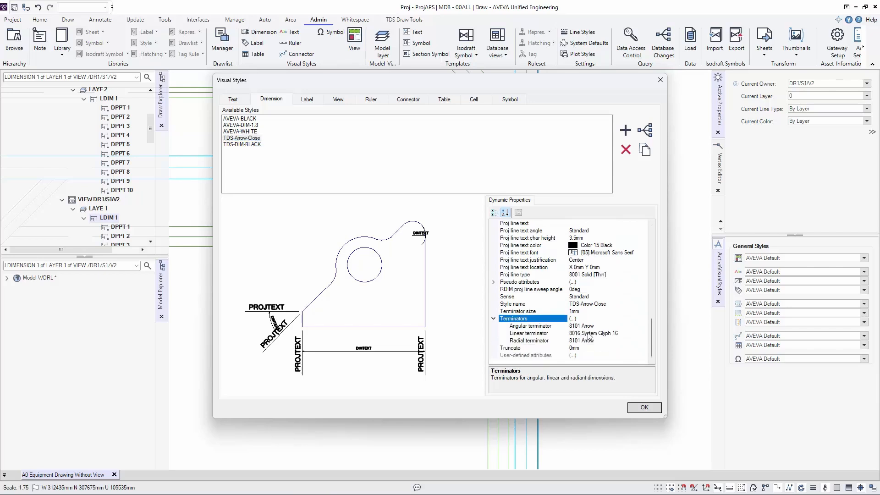
# - Set the style's linear terminator to 8021 System Glyph 21, accept the change and inspect the pipe chain's terminators
pyautogui.click(628, 336)
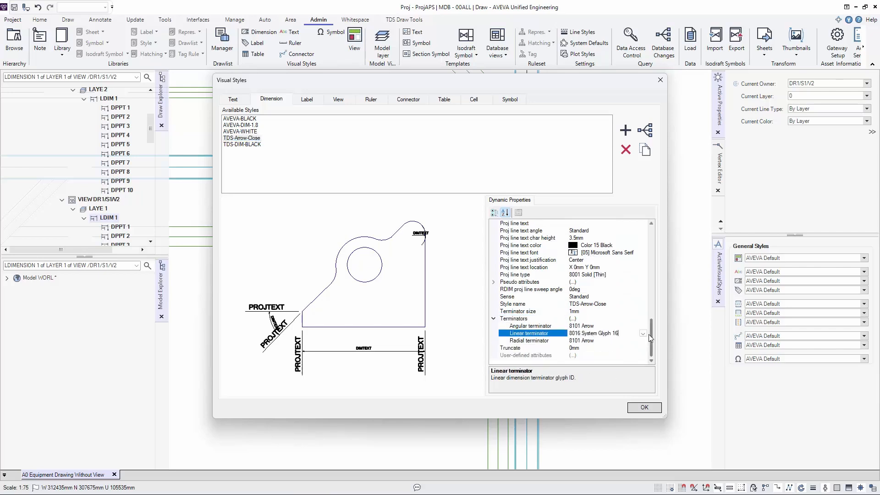
pyautogui.click(644, 334)
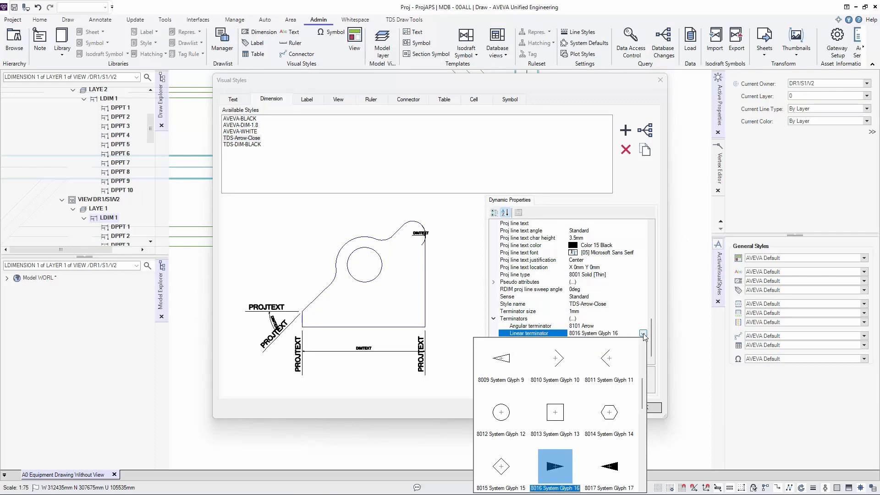
pyautogui.scroll(3, 561, 389)
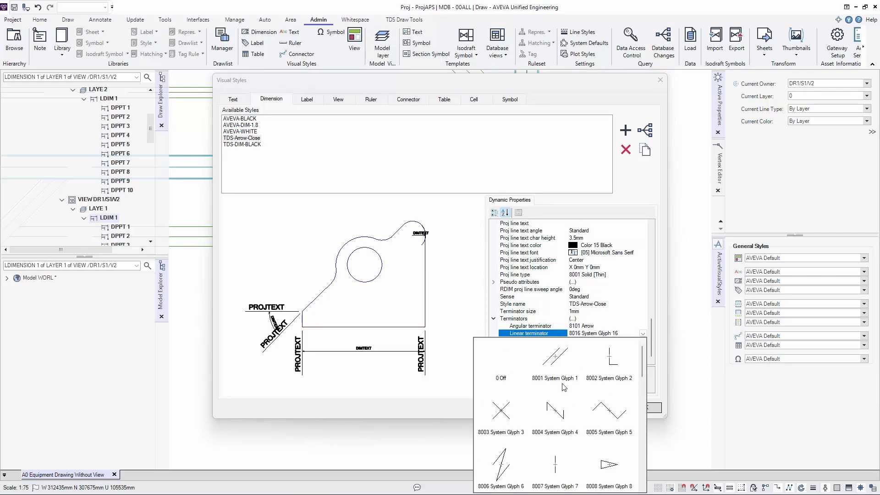
pyautogui.scroll(-5, 563, 388)
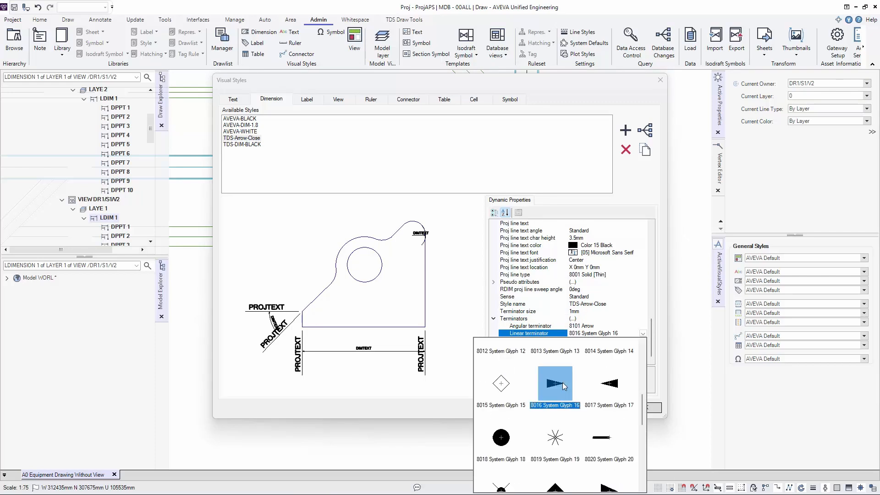
pyautogui.scroll(-2, 564, 386)
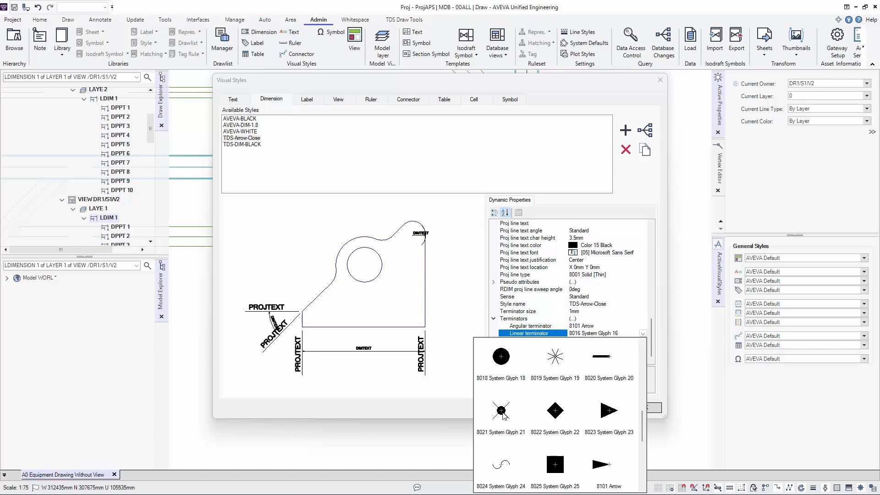
pyautogui.click(502, 411)
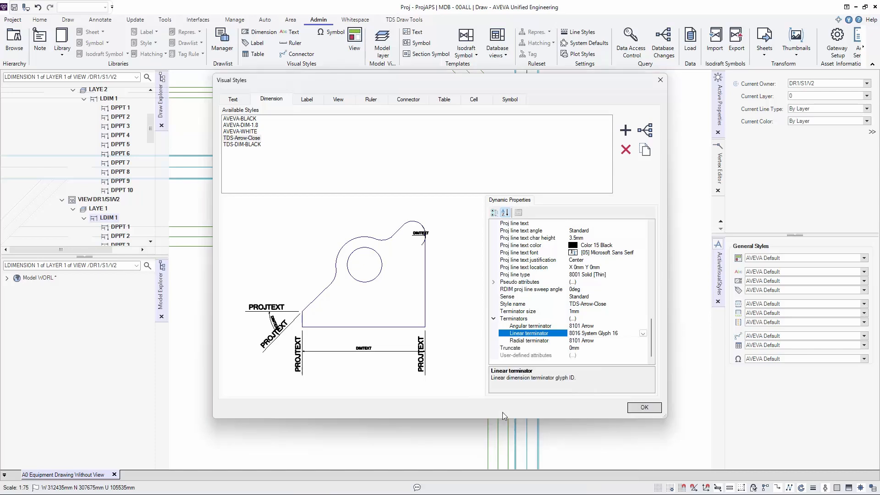
pyautogui.click(653, 408)
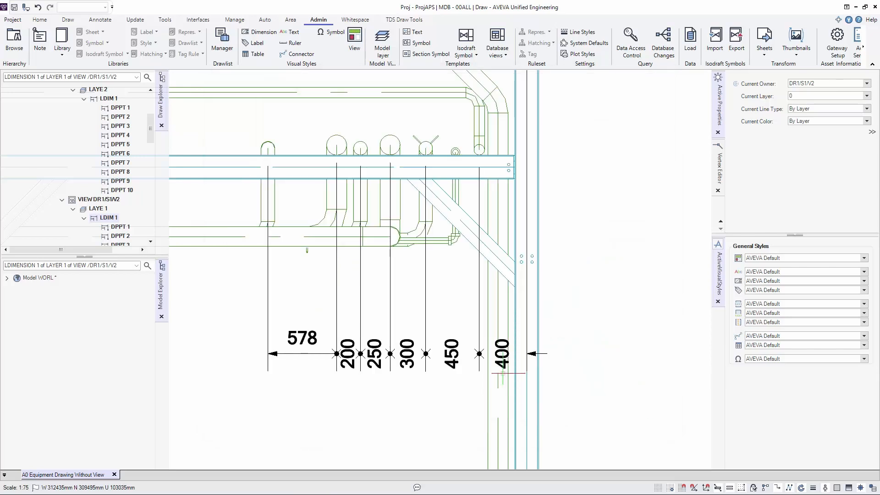
pyautogui.scroll(3, 502, 374)
pyautogui.scroll(-2, 490, 365)
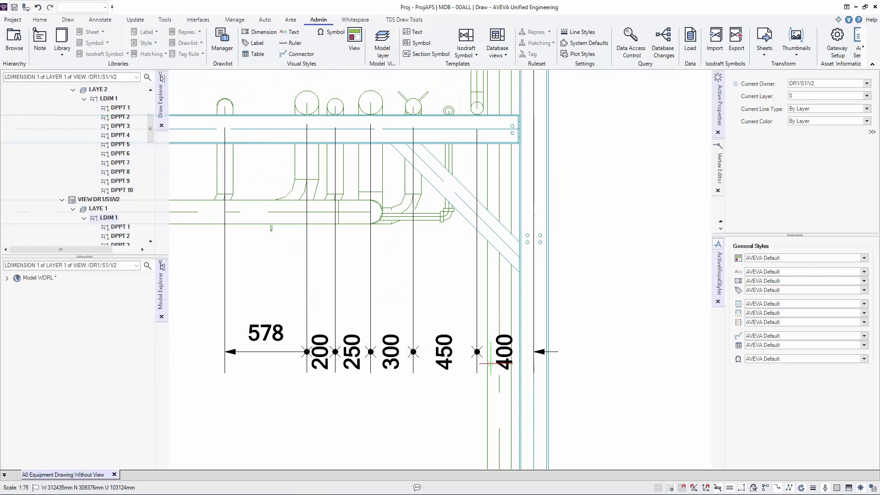
pyautogui.scroll(-4, 491, 364)
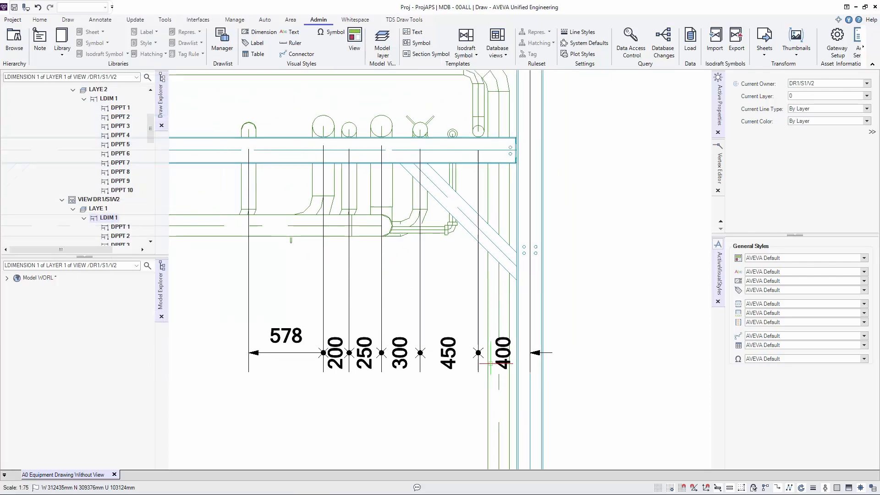
# - Reopen the Attribute Painter, load the pipe chain dimension's attributes and move the window clear of the drawing views
pyautogui.scroll(-1, 490, 364)
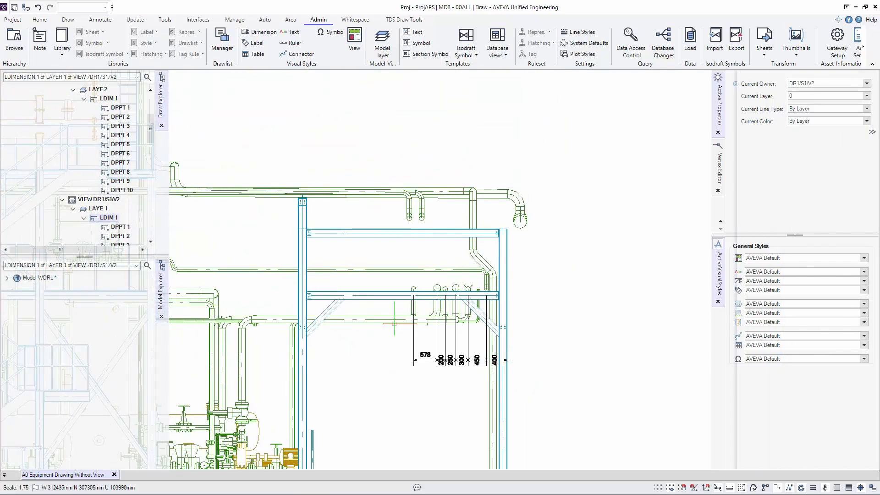
pyautogui.moveTo(380, 320); pyautogui.dragTo(518, 266, button='middle')
pyautogui.scroll(1, 515, 273)
pyautogui.scroll(-2, 515, 273)
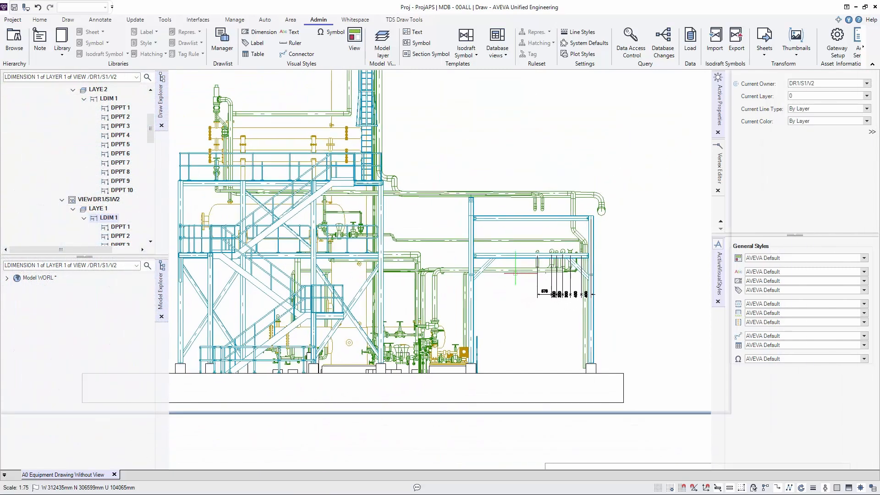
pyautogui.moveTo(430, 259); pyautogui.dragTo(470, 312, button='middle')
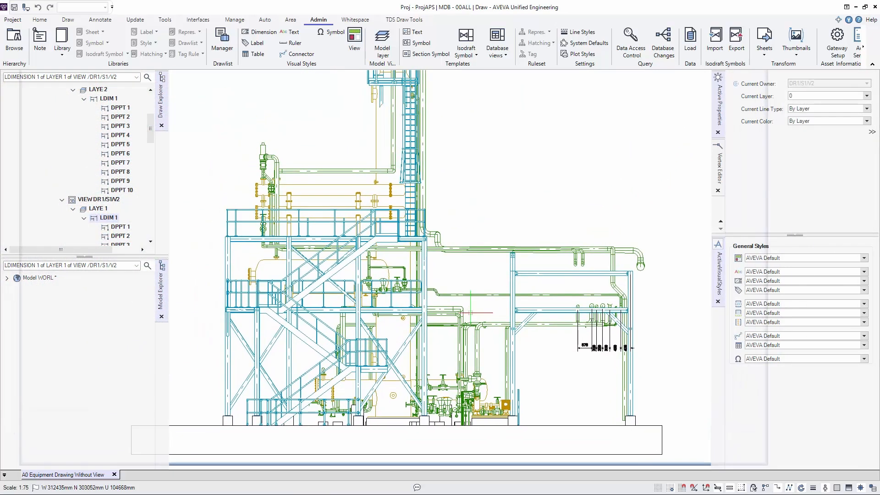
pyautogui.click(405, 21)
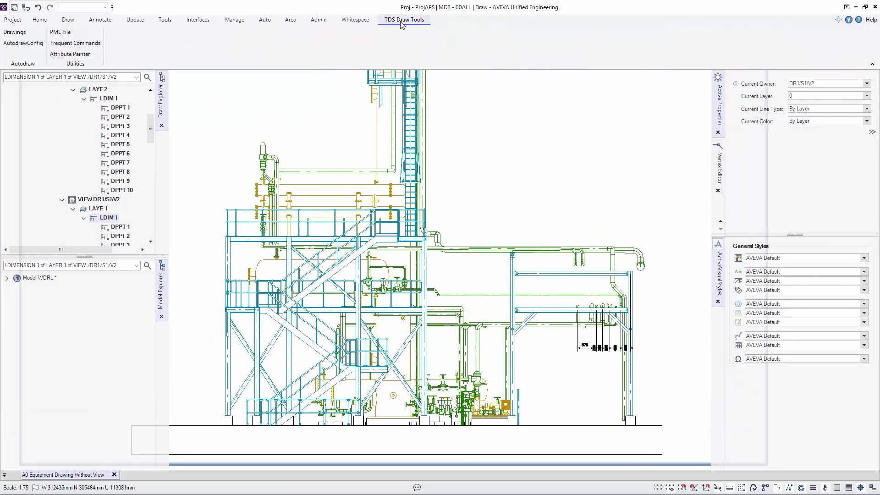
pyautogui.click(61, 54)
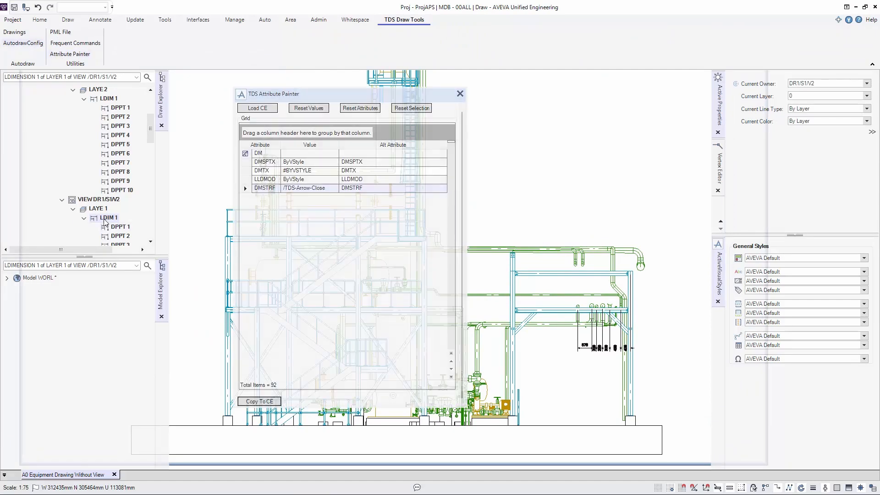
pyautogui.click(250, 109)
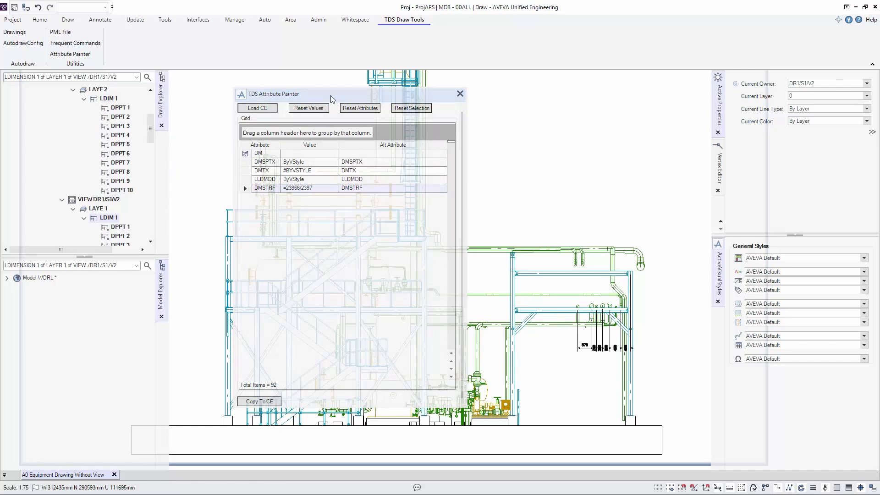
pyautogui.moveTo(333, 99)
pyautogui.mouseDown()
pyautogui.moveTo(99, 100)
pyautogui.moveTo(690, 117)
pyautogui.mouseUp()
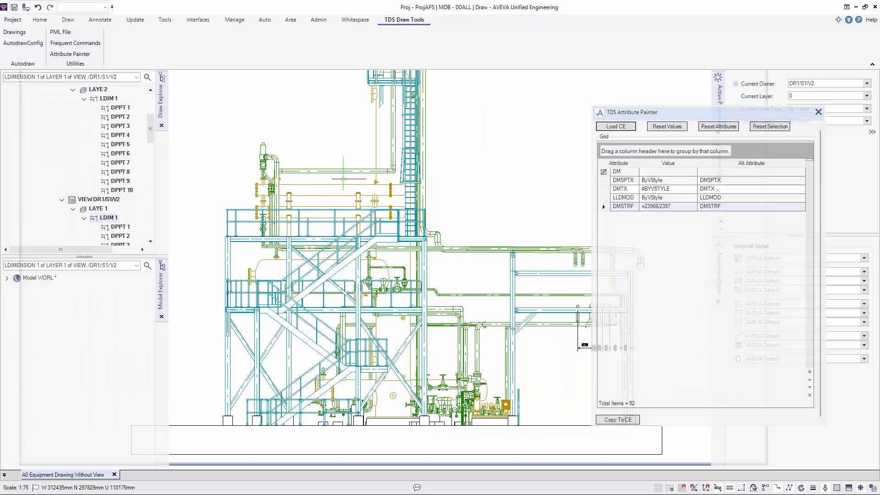
# - Copy the loaded attributes to the chain dimension along the upper edge of plan view DR1/S1/V1
pyautogui.scroll(1, 344, 178)
pyautogui.scroll(-10, 353, 203)
pyautogui.scroll(3, 223, 155)
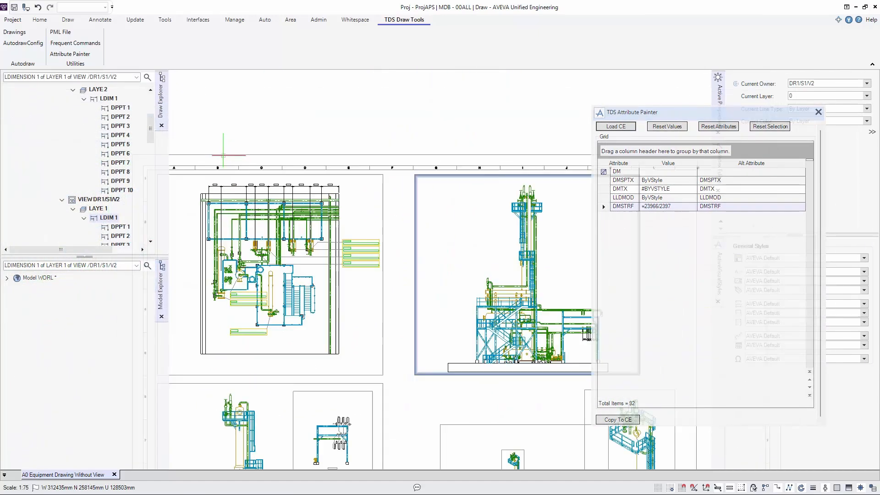
pyautogui.scroll(3, 223, 155)
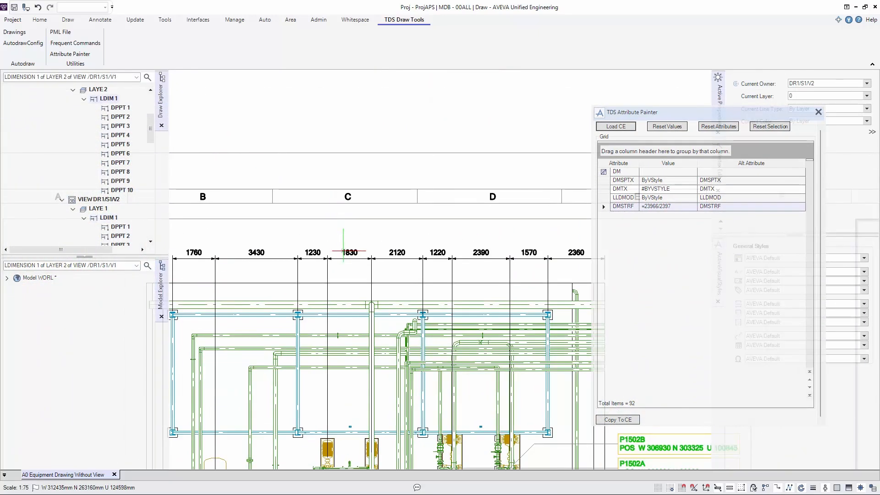
pyautogui.click(343, 251)
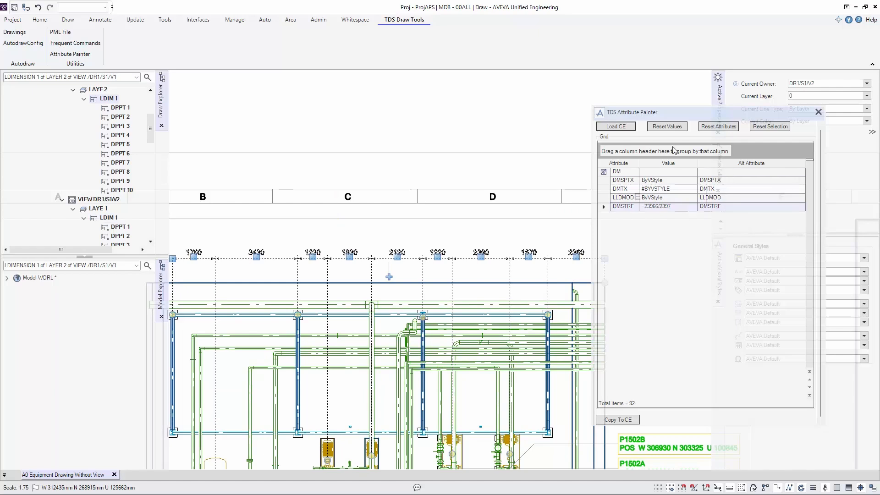
pyautogui.click(621, 422)
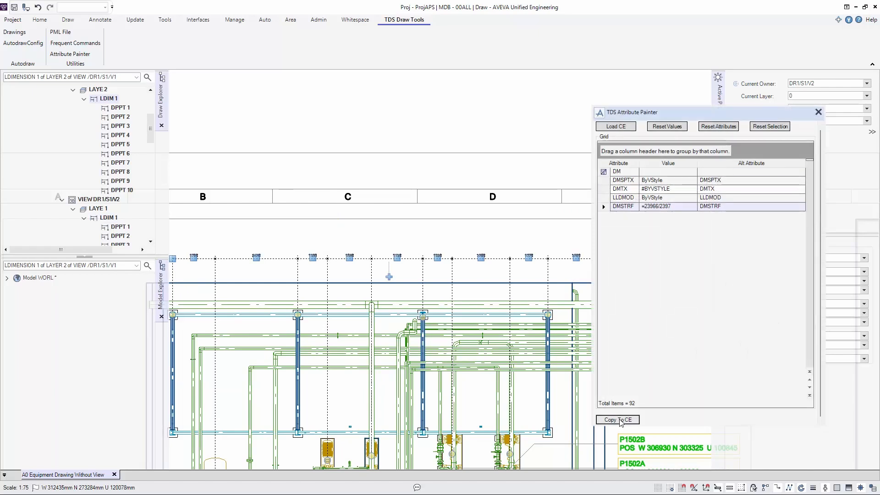
# - Inspect the plan view chain dimension's terminators, deselect the dimension and close the Attribute Painter
pyautogui.scroll(5, 389, 275)
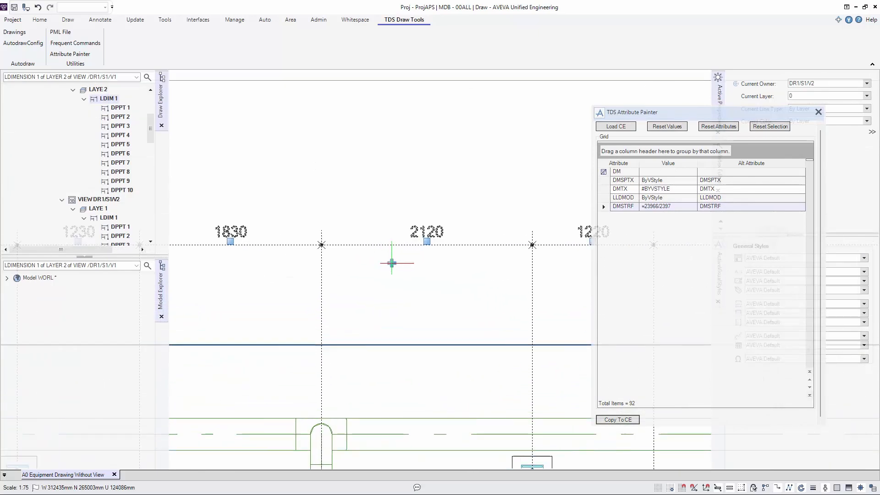
pyautogui.scroll(-5, 391, 263)
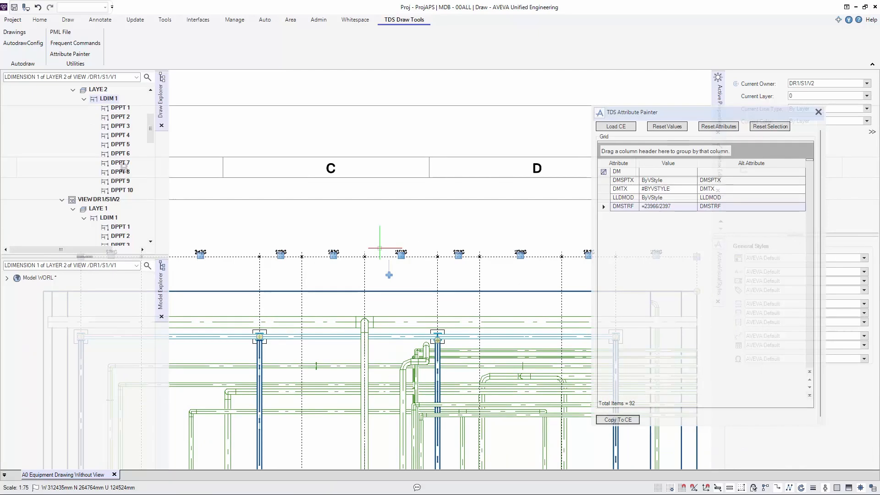
pyautogui.press('Escape')
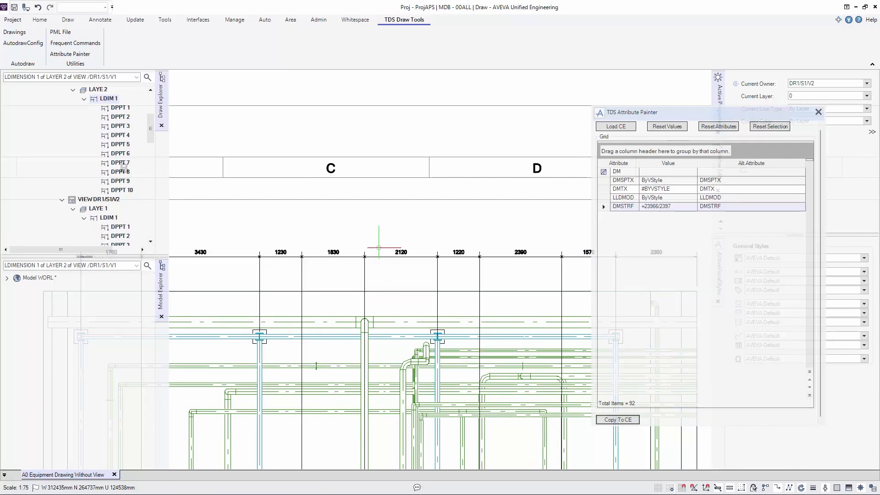
pyautogui.scroll(5, 460, 252)
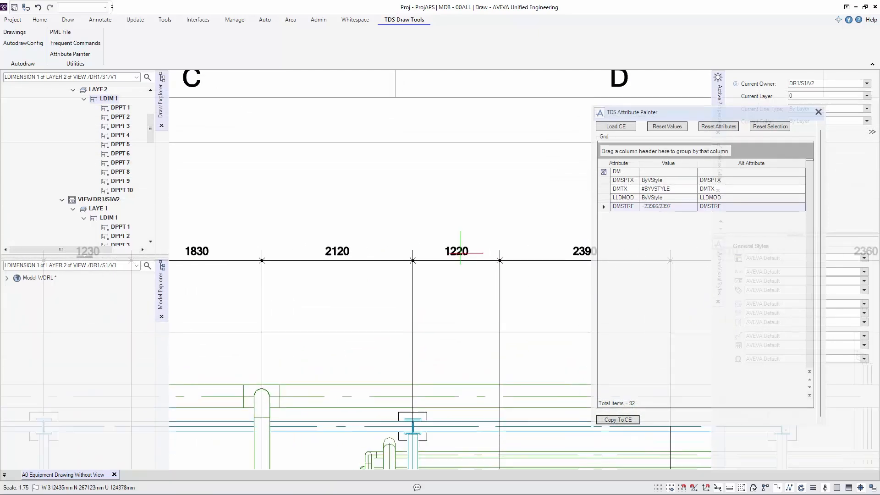
pyautogui.scroll(-3, 461, 252)
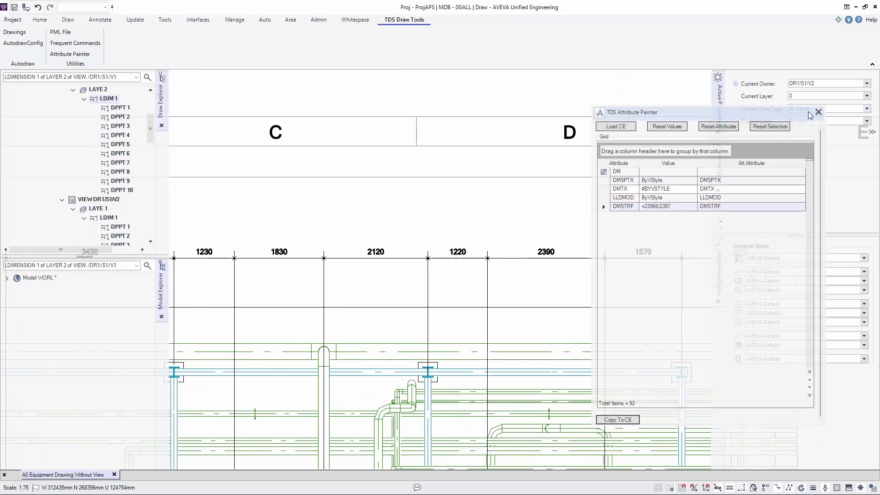
pyautogui.click(819, 110)
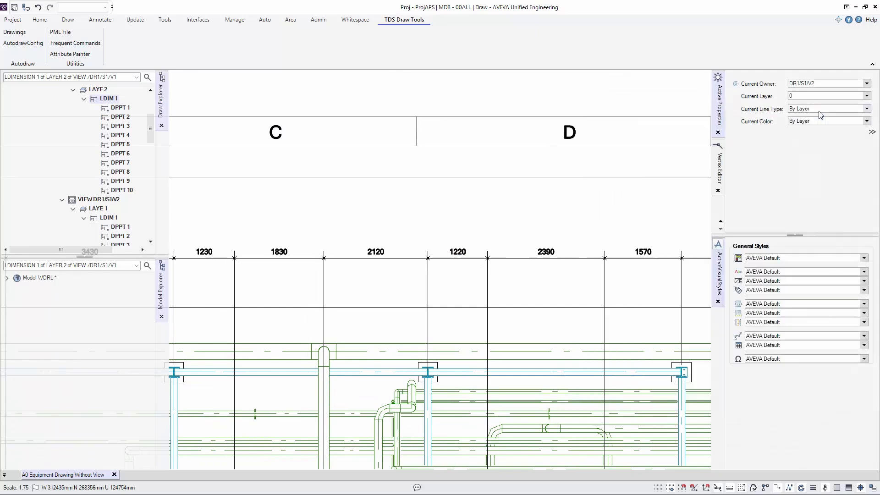